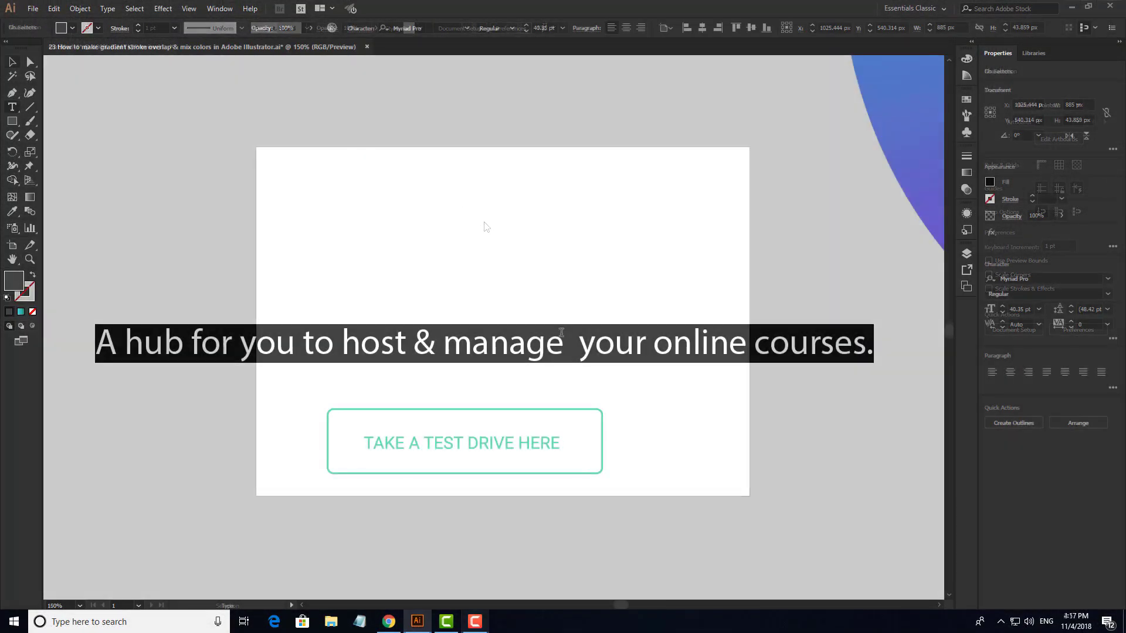
Complete the tagline as "A hub for you to host & manage your online courses." and convert it to outlines.
type("hub for you to host & manage your online courses.")
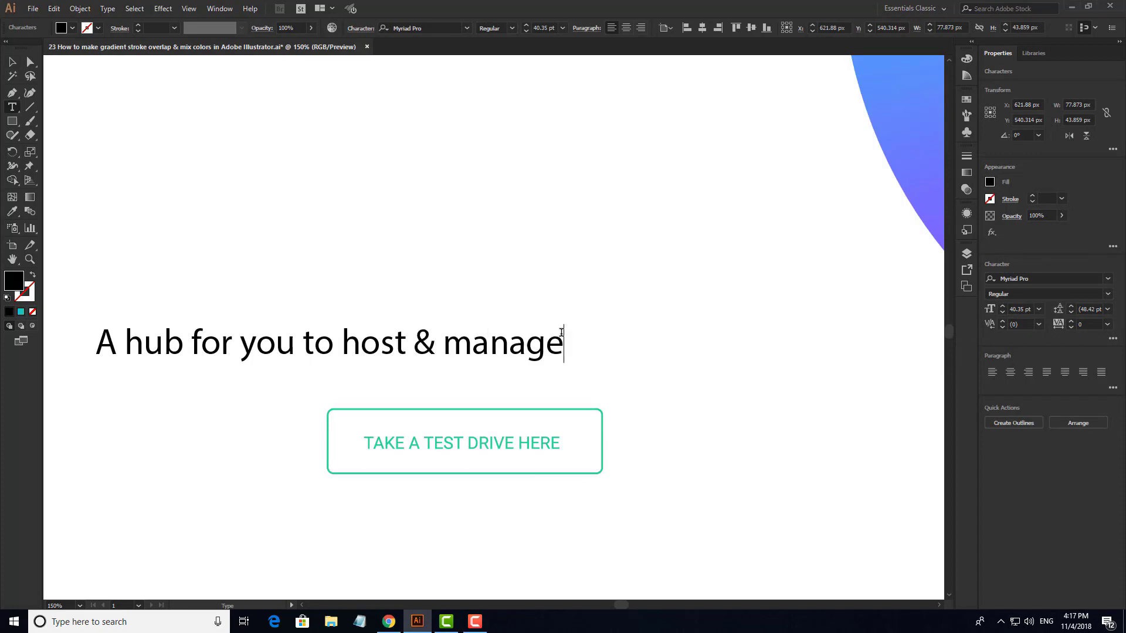
key("Escape")
right_click(428, 340)
left_click(482, 466)
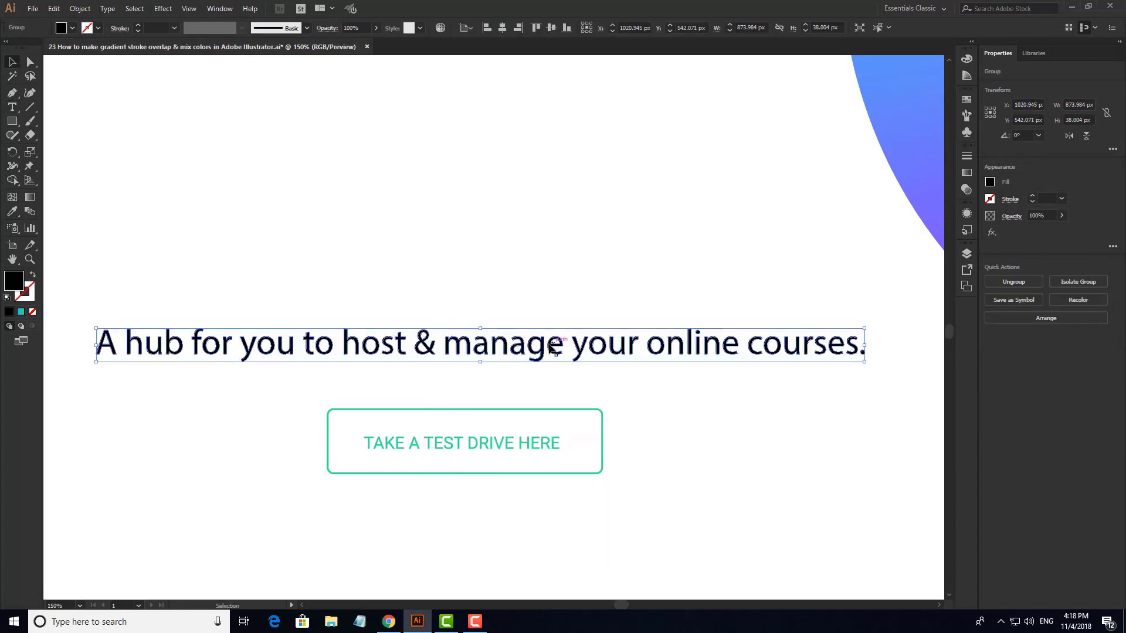
Fill the outlined tagline with the blue-to-green linear gradient and make it a compound path.
left_click(966, 172)
left_click(884, 236)
left_click(80, 9)
mouse_move(153, 419)
left_click(258, 421)
left_click(522, 253)
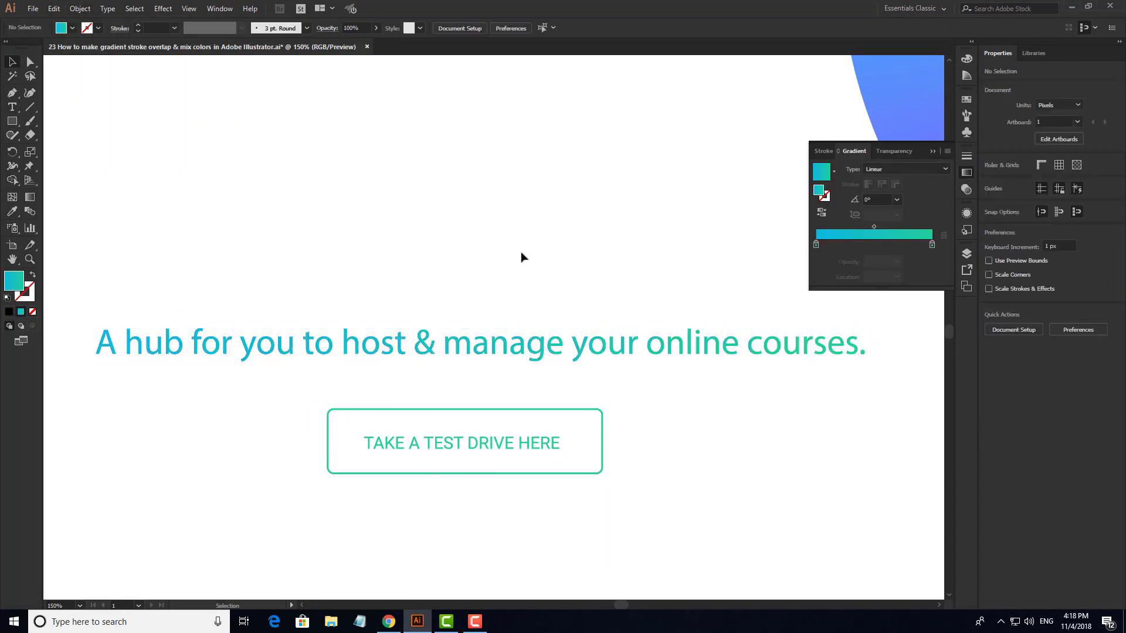
Undo the tagline's gradient fill, compound path and outlines to get back to live text.
key("ctrl+z")
key("ctrl+z")
key("ctrl+z")
Set the tagline's font to Maven Pro.
left_click(430, 27)
type("maven")
left_click(437, 78)
Center the tagline horizontally on the "TAKE A TEST DRIVE HERE" button and fine-tune its position above it.
left_click(503, 448, "shift")
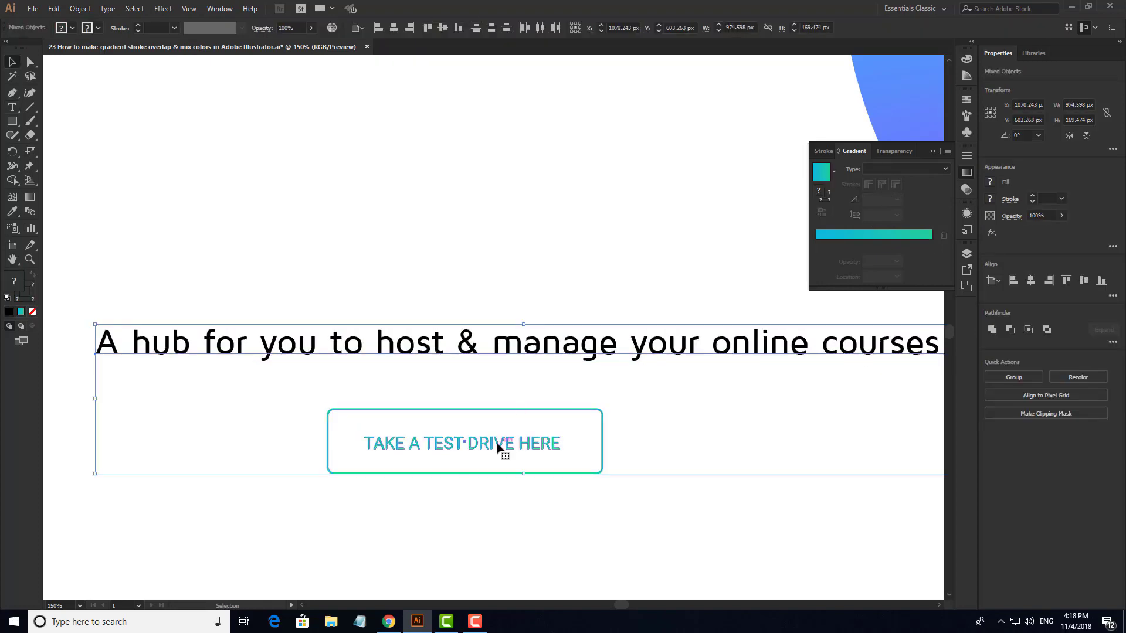
left_click(502, 448)
left_click(394, 28)
left_click_drag(468, 323, 468, 331)
key("ctrl+z")
scroll(518, 288, "down", 1)
left_click(498, 392, "shift")
left_click(522, 253)
left_click_drag(548, 326, 558, 326)
Try outlining the Maven Pro tagline and filling it with the blue-to-green gradient as a compound path, and undo it.
right_click(564, 327)
left_click(618, 453)
left_click(874, 235)
left_click(80, 9)
left_click(258, 421)
key("ctrl+z")
key("ctrl+z")
key("ctrl+z")
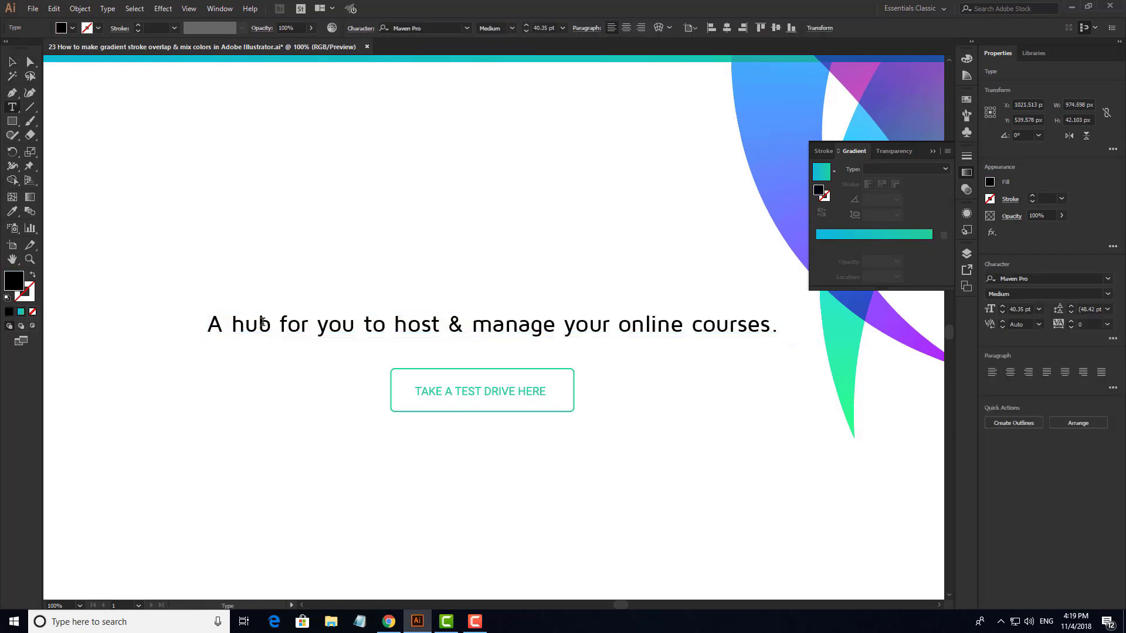
Convert the tagline with its heavier word "hub" to outlines and apply the blue-to-green linear gradient.
right_click(369, 329)
left_click(423, 455)
left_click(874, 235)
left_click(80, 8)
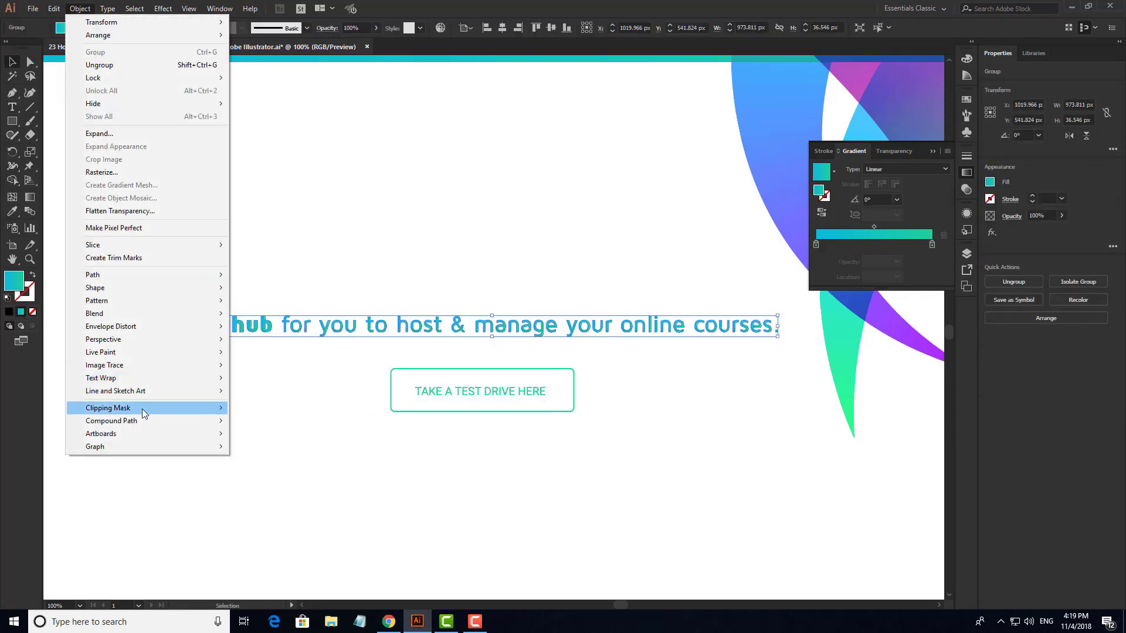
left_click(258, 421)
Select the outlined tagline and undo its last change.
left_click(676, 327)
left_click(79, 9)
right_click(497, 198)
left_click(686, 321)
key("ctrl+z")
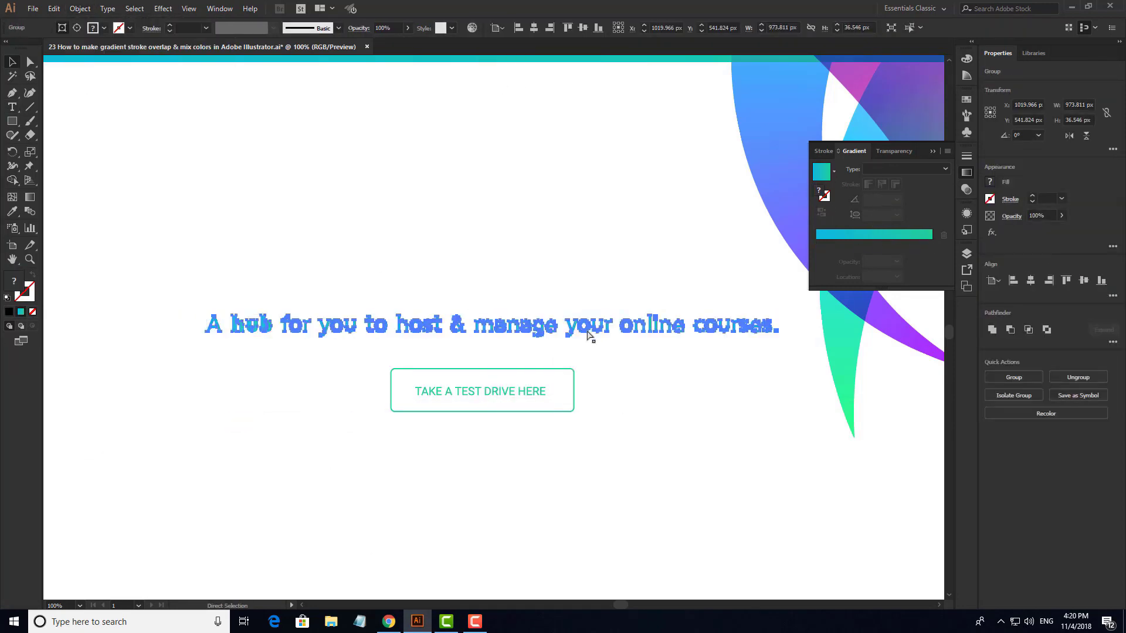
Ungroup the outlined tagline and combine it into one compound path filled with the blue-to-green gradient.
right_click(585, 330)
left_click(652, 404)
left_click(80, 9)
left_click(258, 421)
left_click(874, 235)
left_click(447, 295)
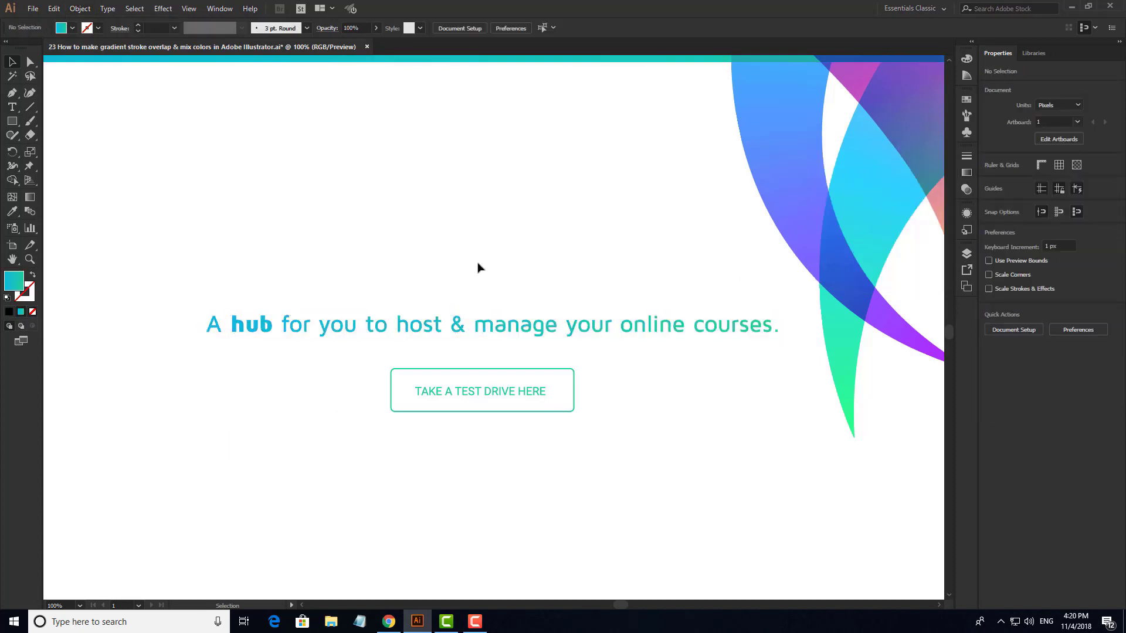
Show the character settings beside the artwork and add the text "Website" above the tagline.
key("ctrl+t")
left_click_drag(659, 143, 659, 112)
key("t")
left_click(223, 158)
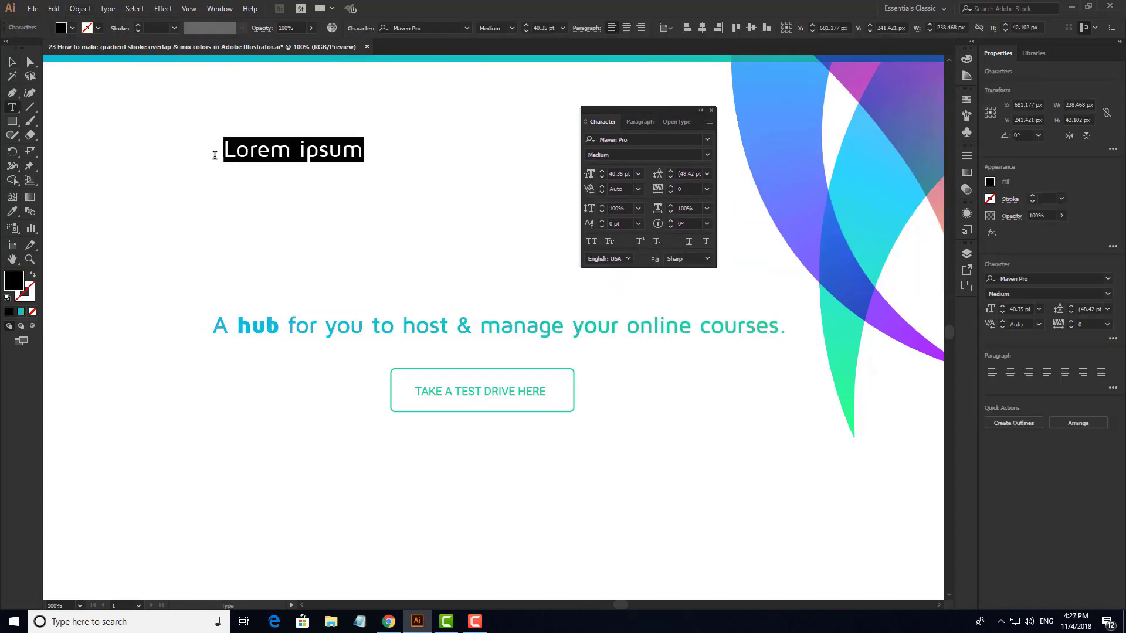
type("Website")
Scale the "Website" text up to 69.54 pt and reposition it above the tagline.
left_click(12, 62)
left_click_drag(310, 150, 372, 149)
left_click_drag(331, 154, 444, 194)
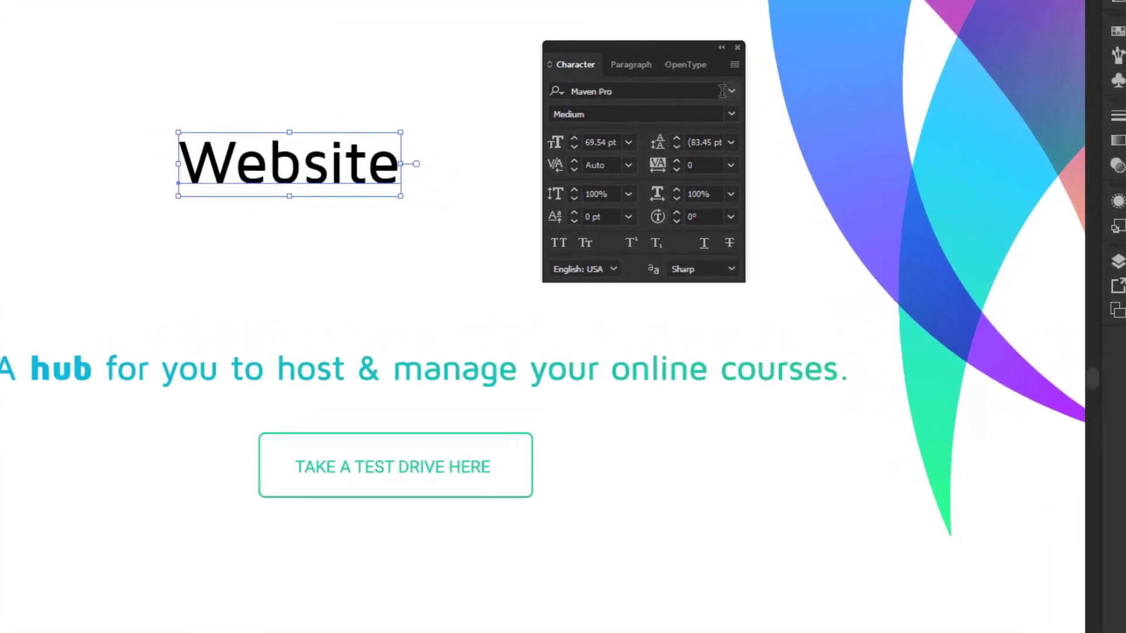
Set the "Website" text to Maven Pro Regular and choose a preset for its tracking.
left_click(731, 91)
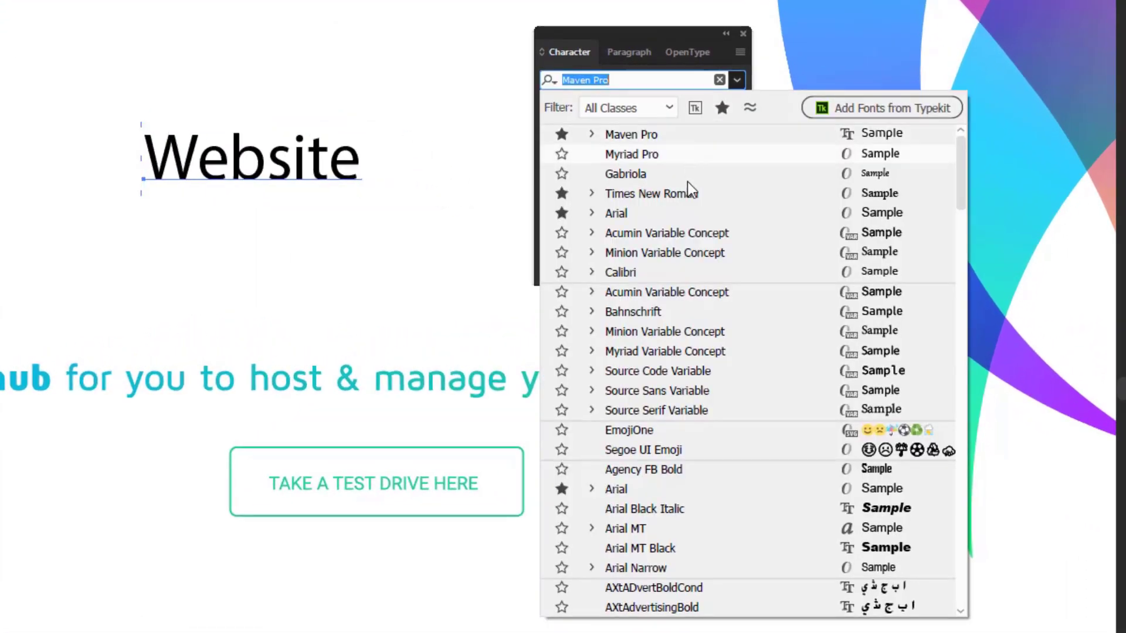
left_click(648, 142)
left_click(731, 114)
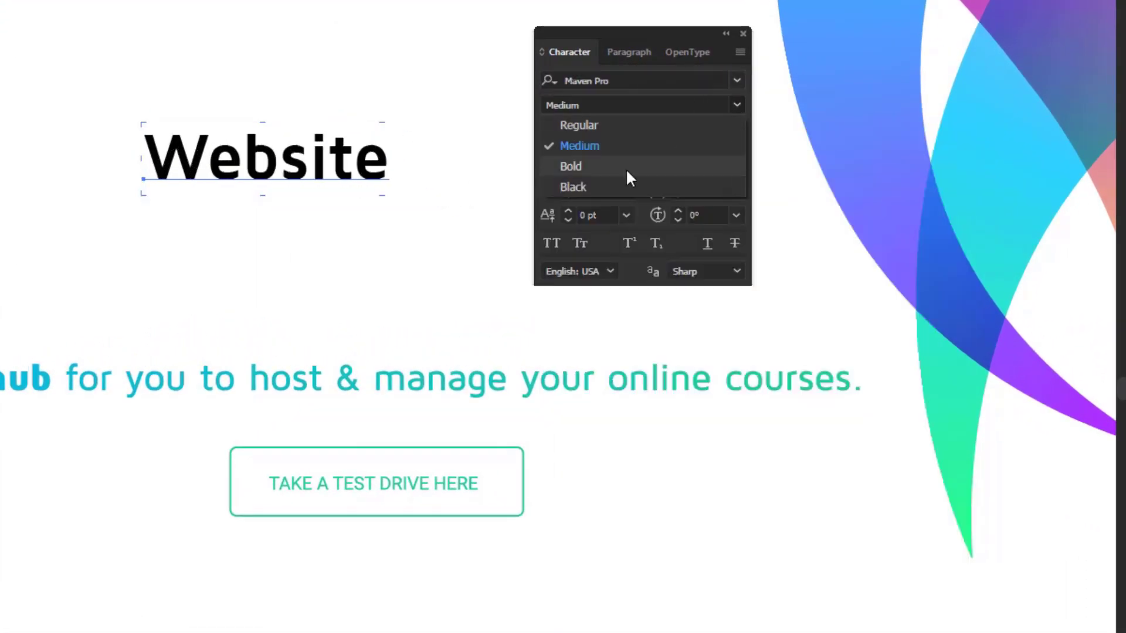
left_click(614, 126)
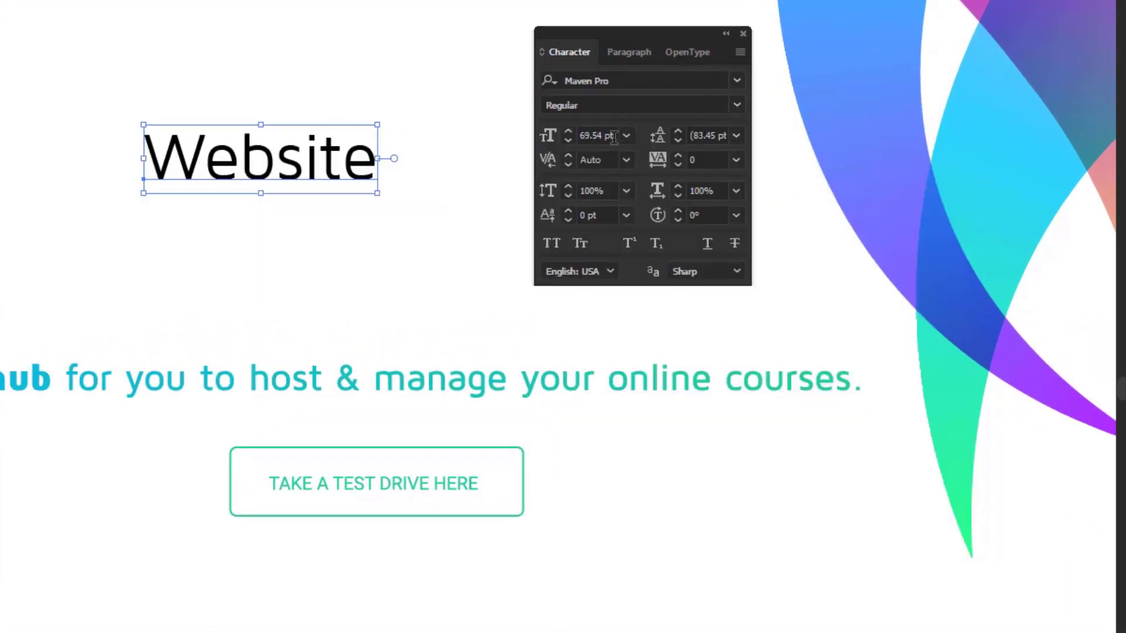
scroll(710, 159, "up", 20)
left_click(737, 159)
left_click(760, 412)
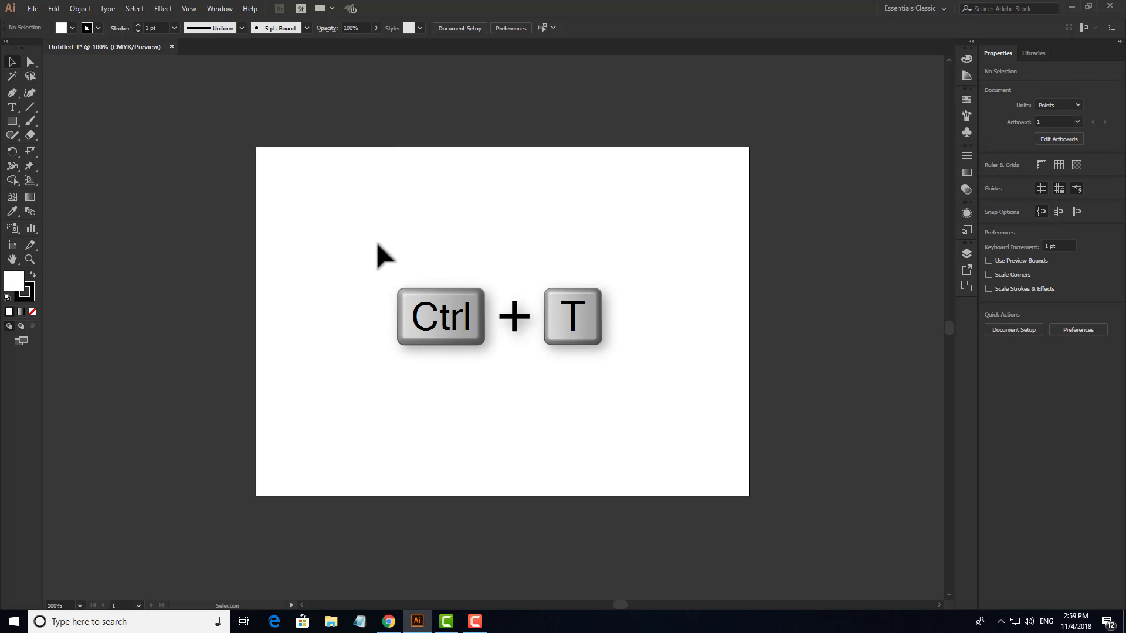
In the blank document, show the character settings with all their options and move them clear of the work area.
key("ctrl+t")
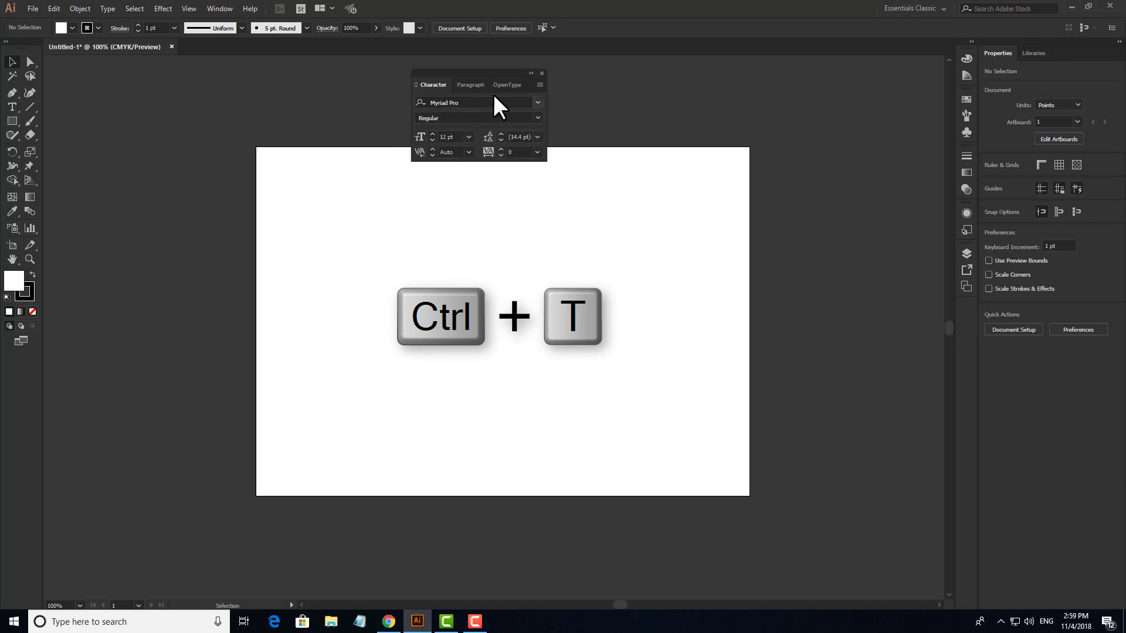
left_click_drag(491, 73, 677, 169)
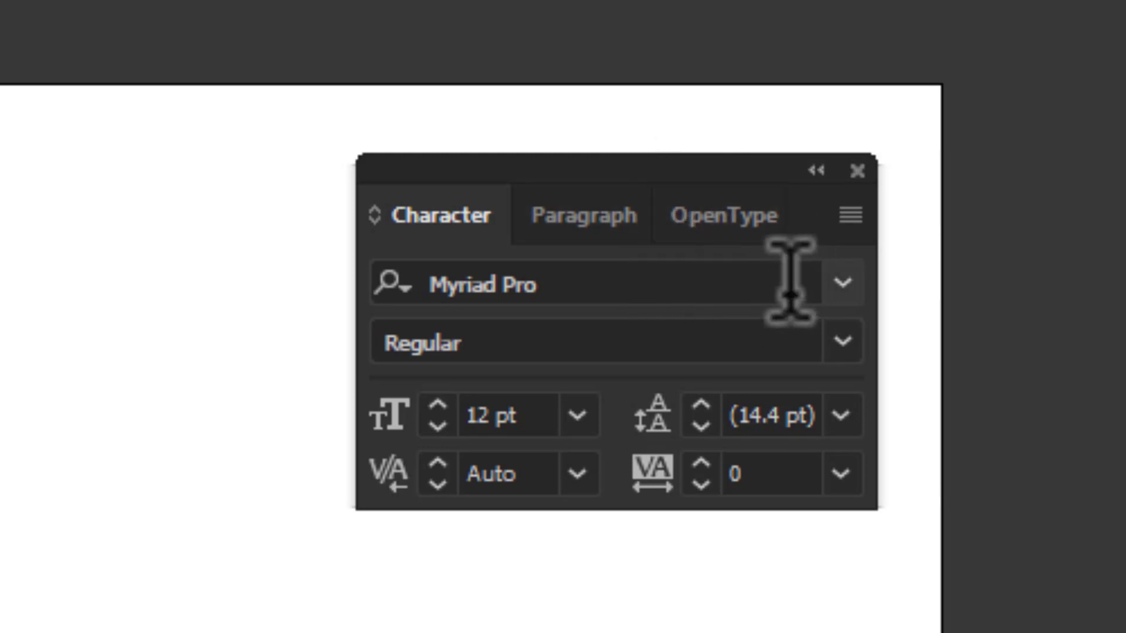
left_click(849, 215)
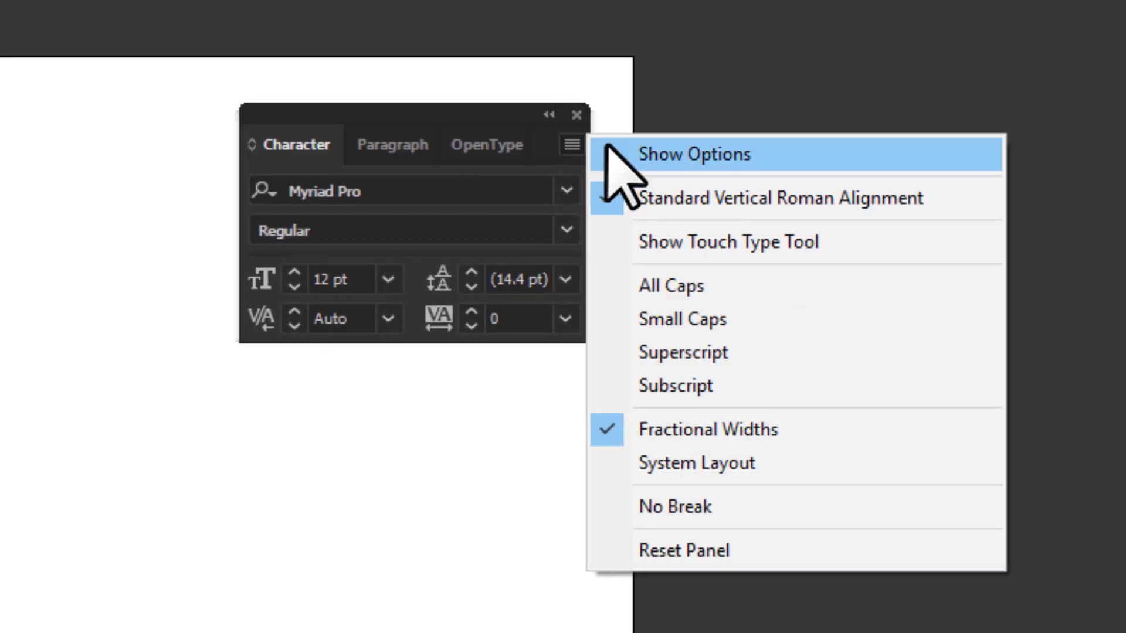
left_click(648, 153)
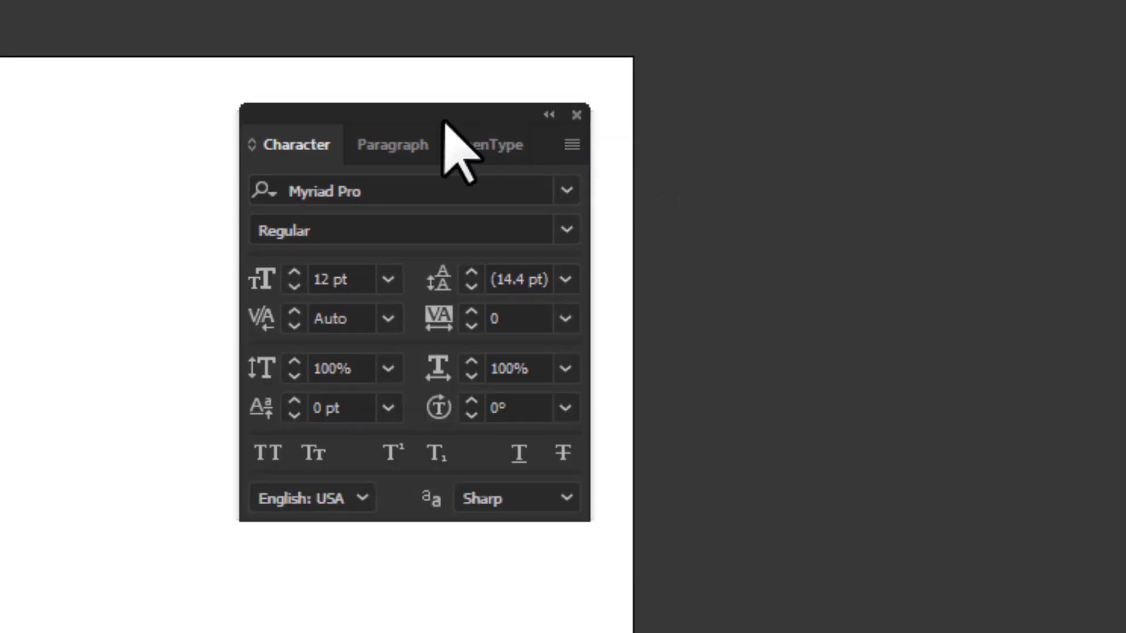
left_click_drag(444, 122, 459, 137)
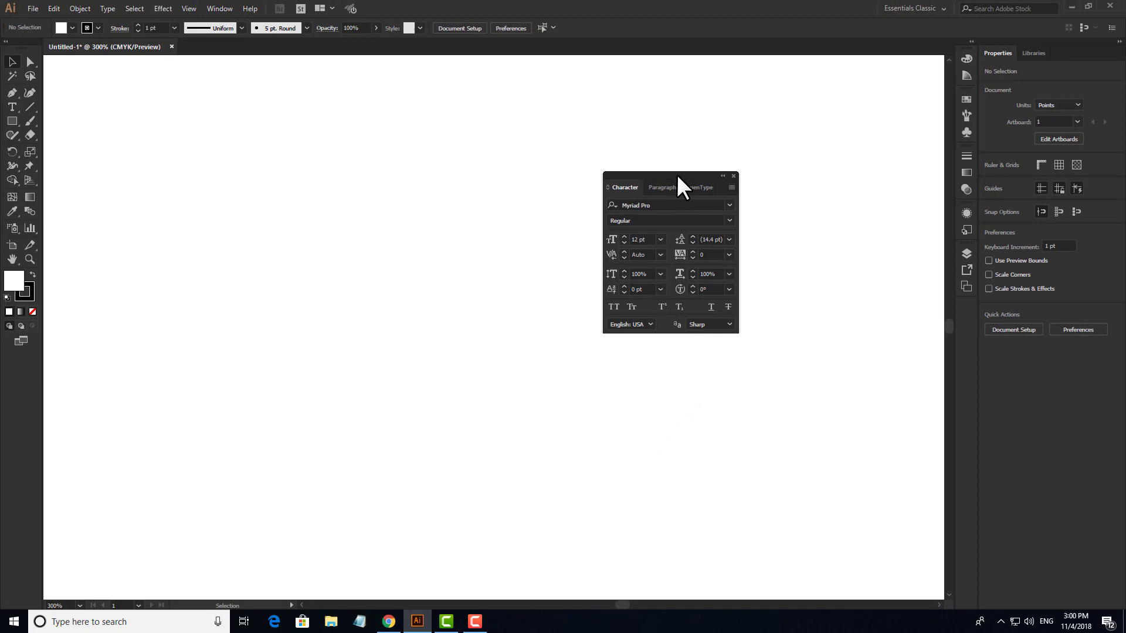
left_click_drag(575, 167, 688, 110)
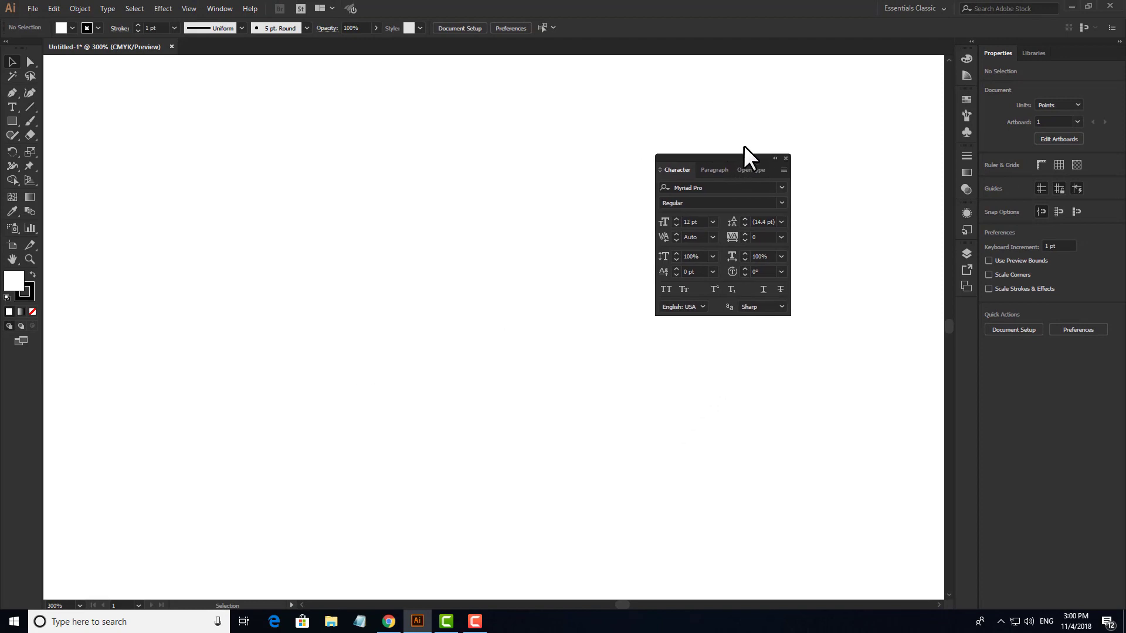
left_click_drag(743, 145, 803, 130)
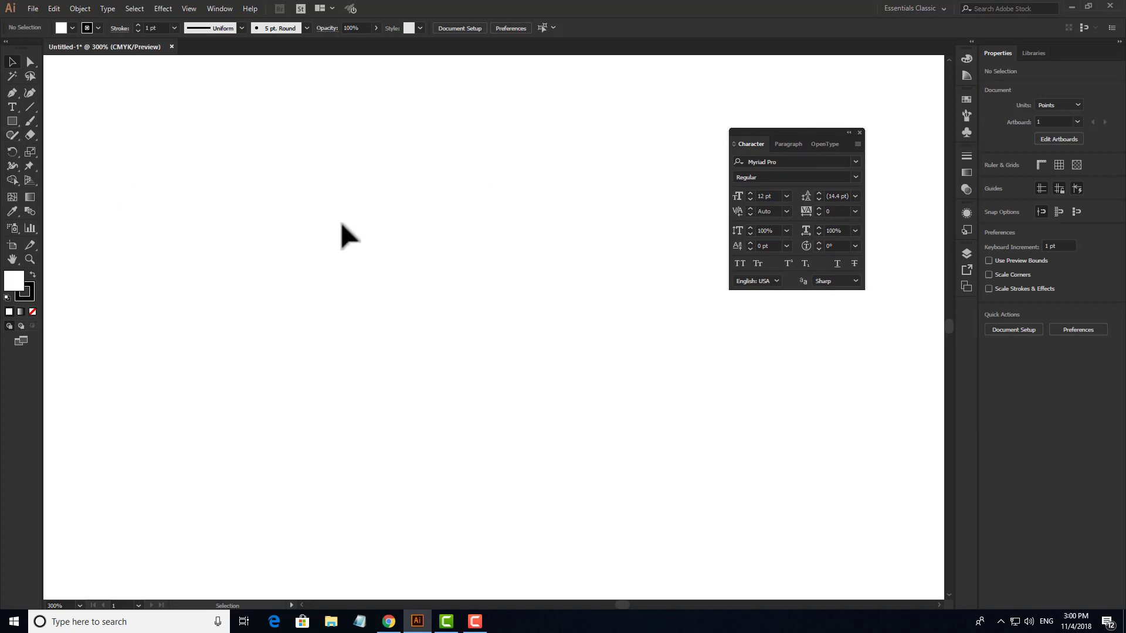
Place a "Lorem ipsum" point text on the artboard, enlarge it to 20.37 pt and adjust its position.
key("t")
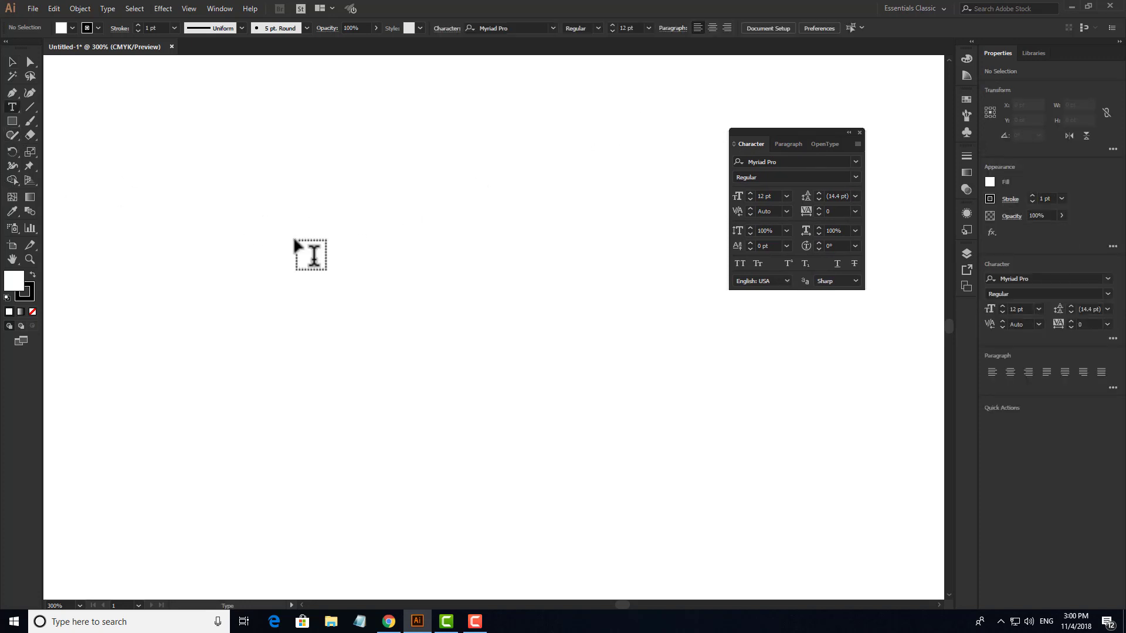
left_click(294, 238)
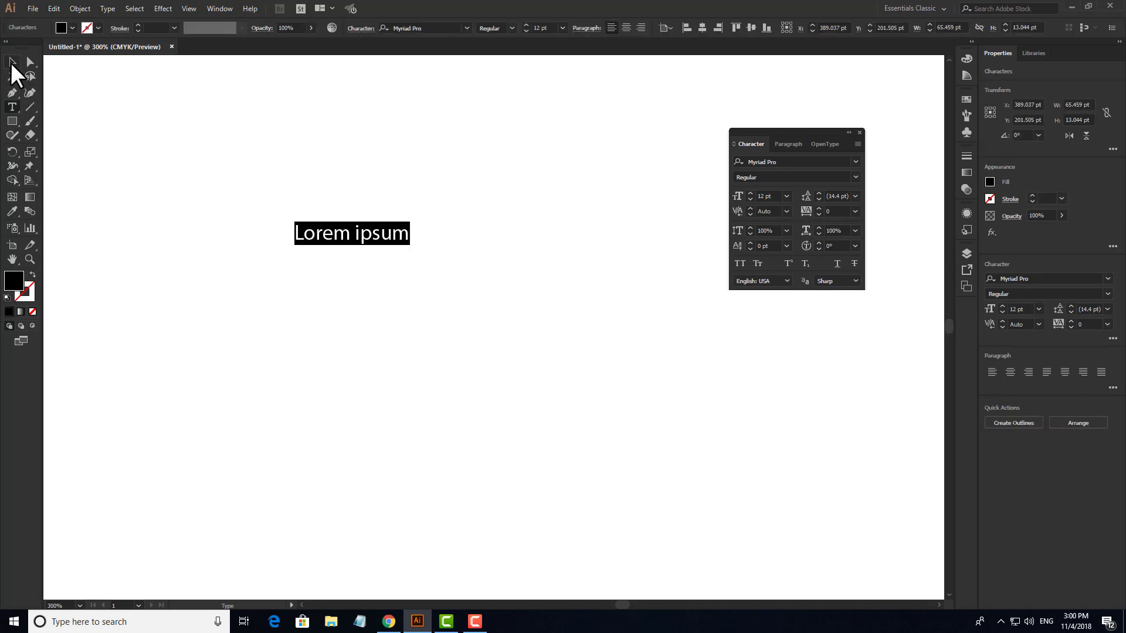
left_click(12, 61)
left_click_drag(373, 233, 647, 224)
left_click_drag(569, 223, 535, 217)
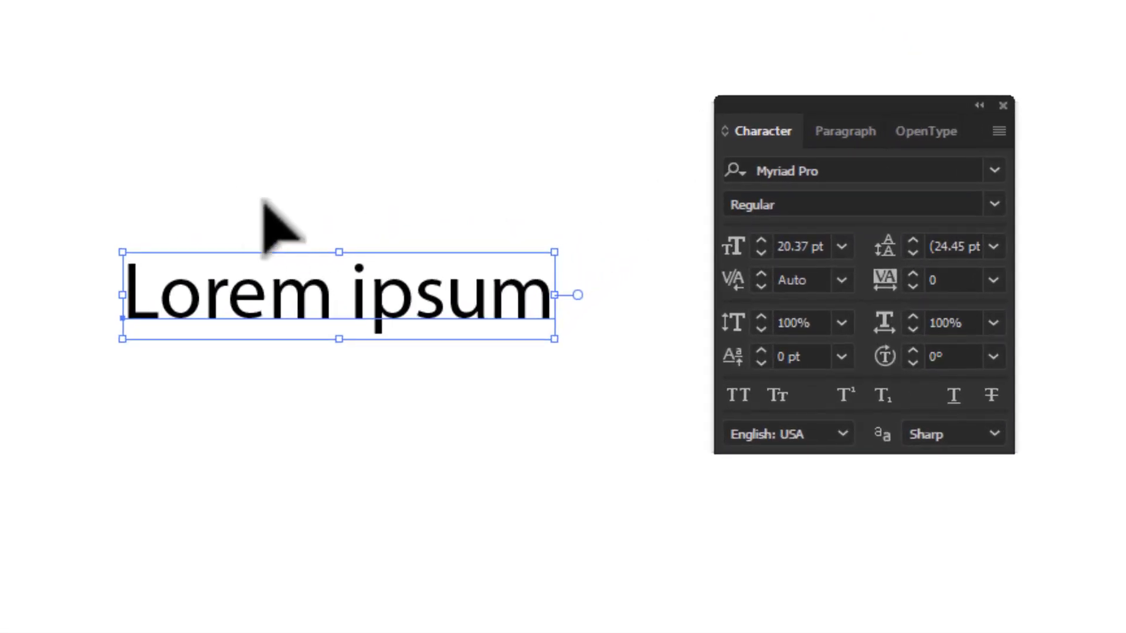
Try stretching the "Lorem ipsum" text horizontally from its left side, undoing each attempt.
left_click_drag(264, 200, 427, 328)
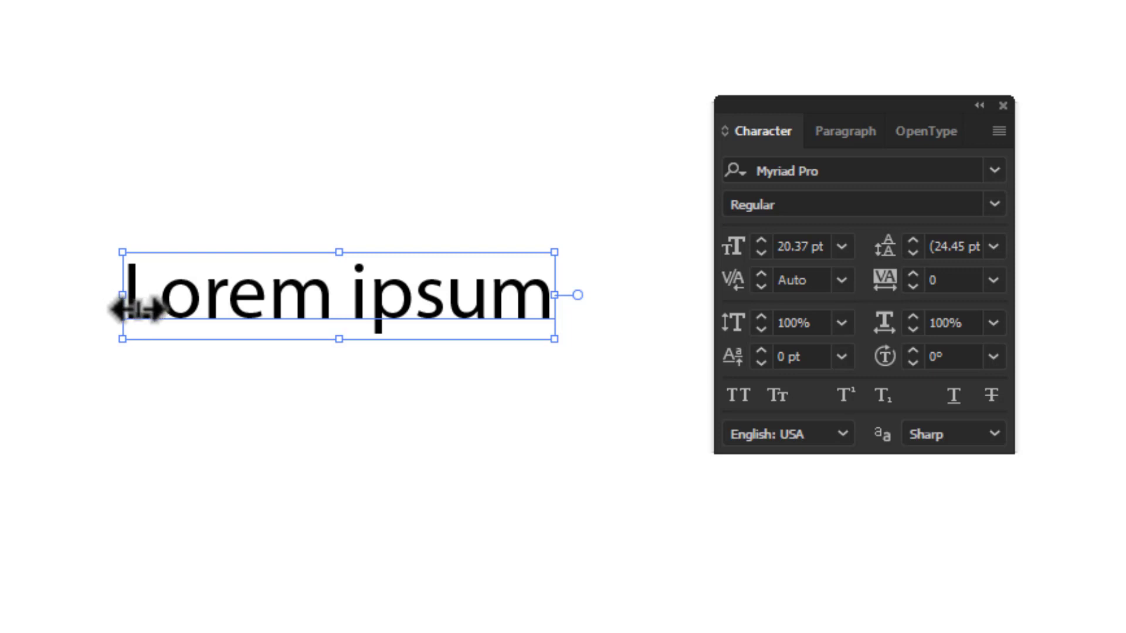
left_click_drag(123, 297, 0, 320)
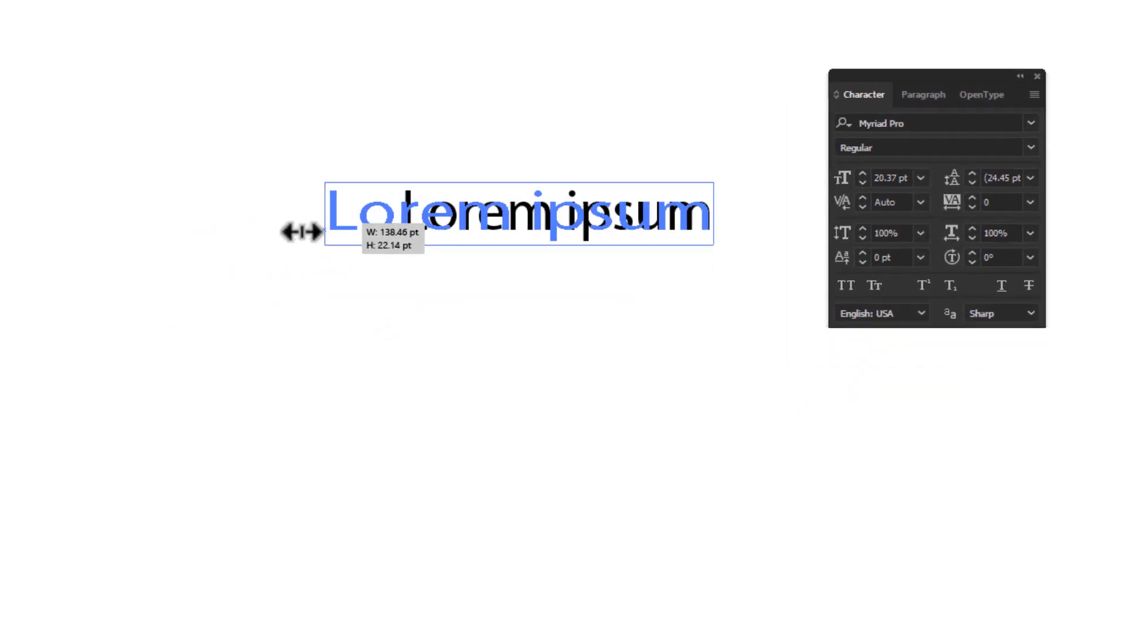
left_click_drag(302, 231, 214, 232)
left_click(312, 269)
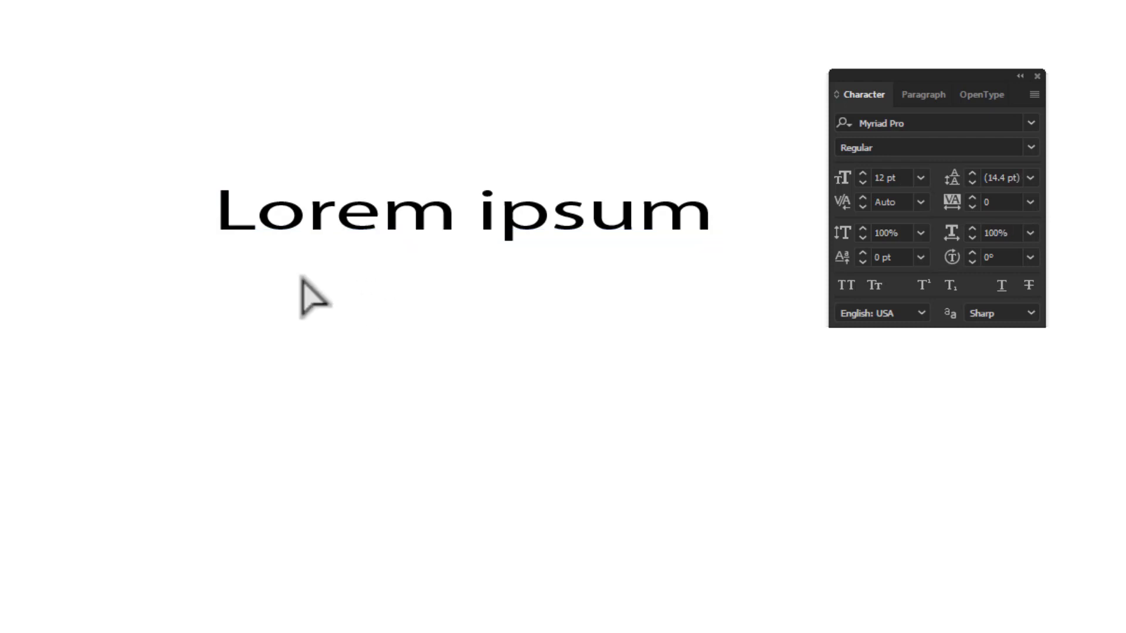
key("ctrl+z")
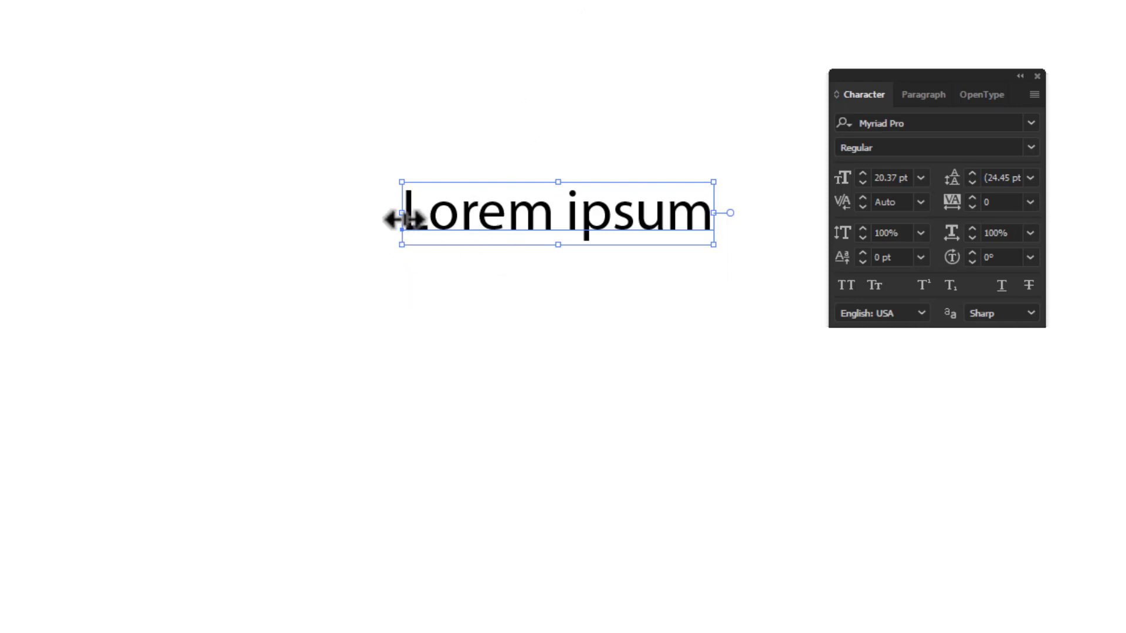
left_click_drag(403, 218, 365, 220)
key("ctrl+z")
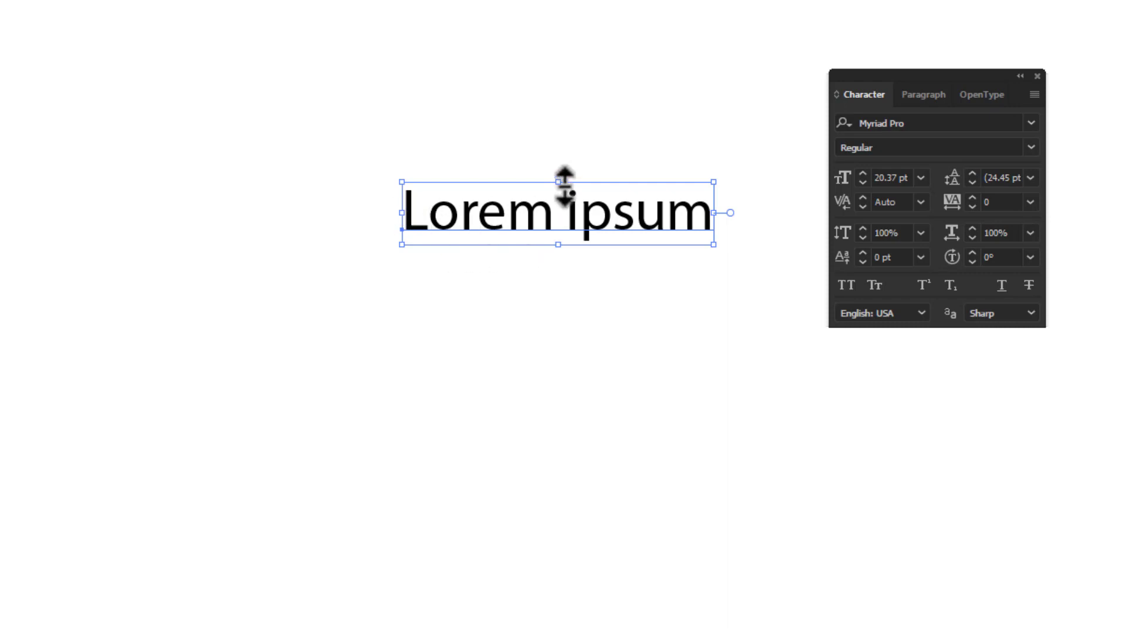
Scale the "Lorem ipsum" text proportionally up to 32.4 pt, reposition it, and scale it back down to 20.74 pt.
left_click_drag(560, 183, 560, 146)
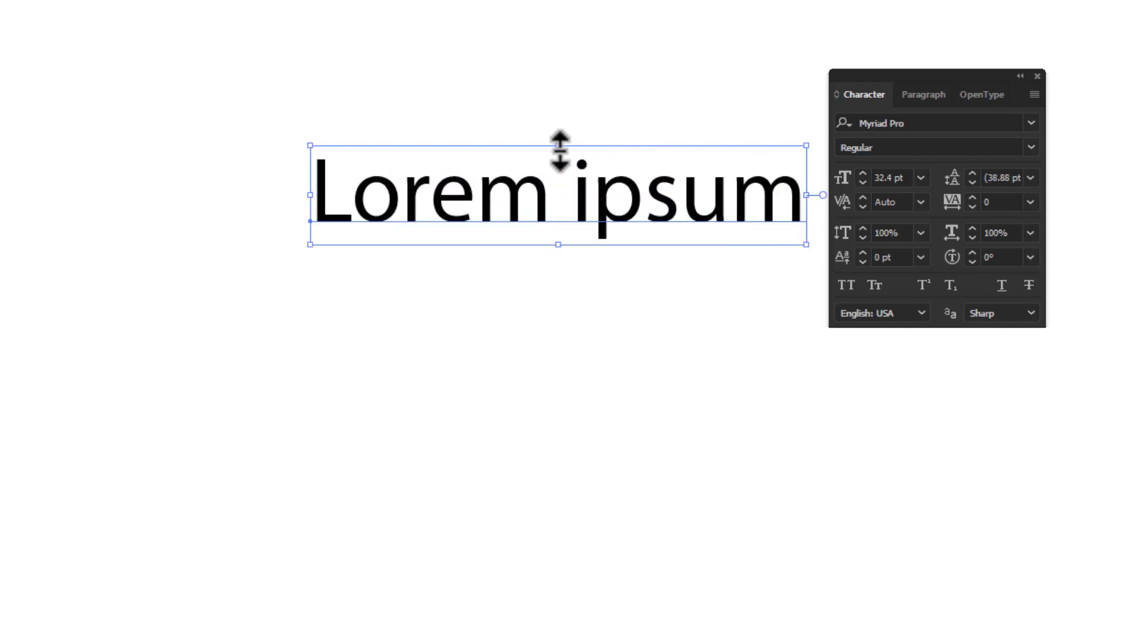
left_click_drag(588, 189, 572, 212)
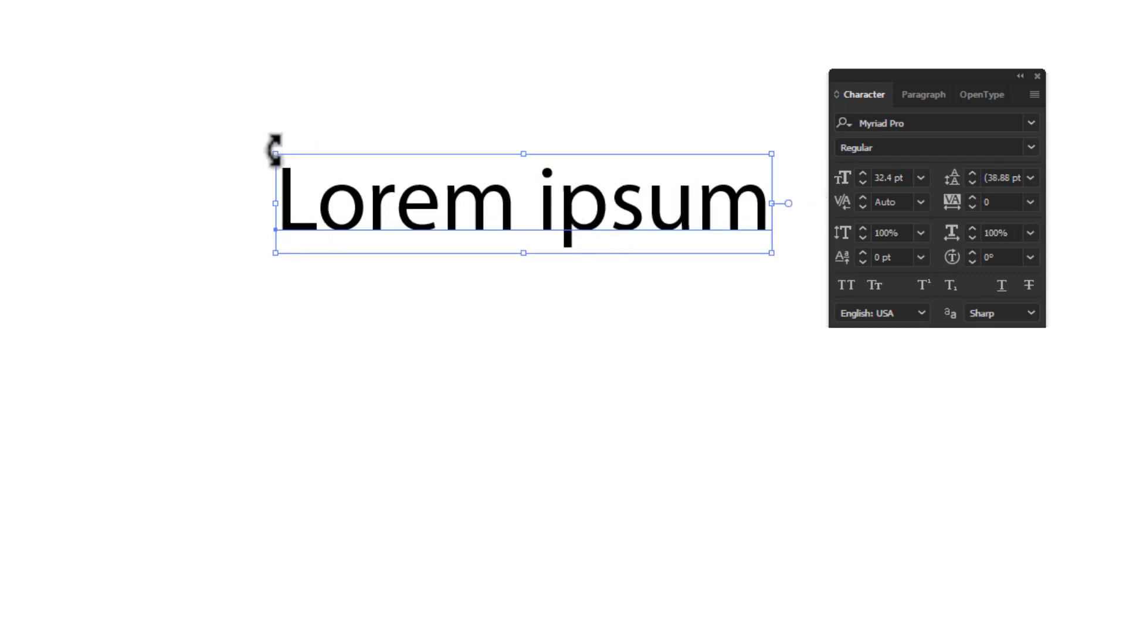
left_click_drag(276, 155, 389, 201)
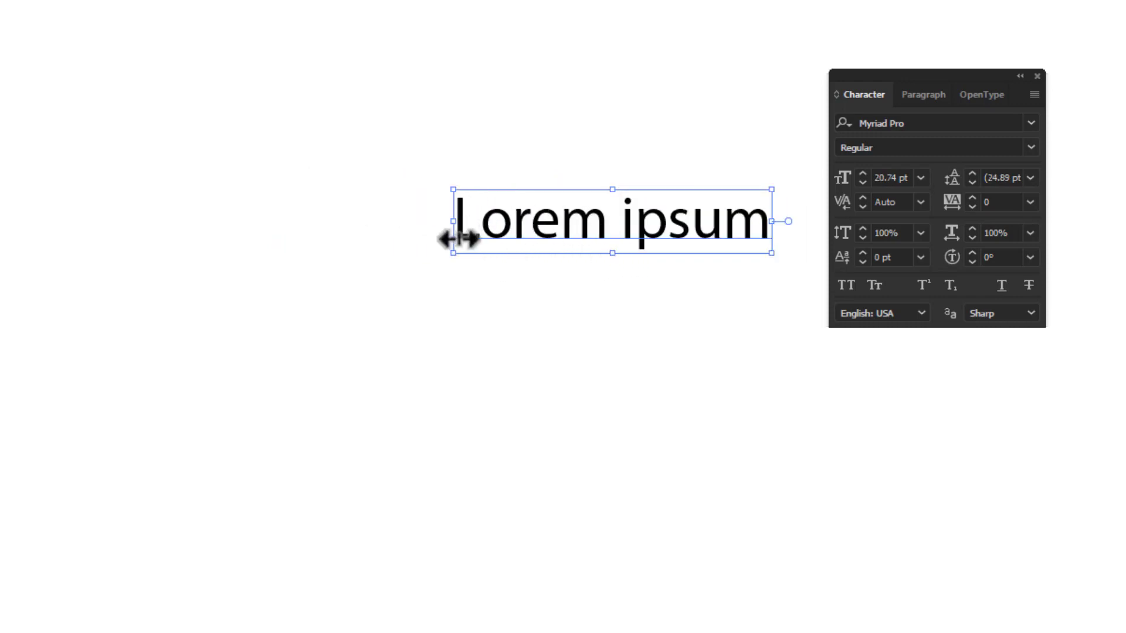
Try stretching the "Lorem ipsum" text vertically without keeping its proportions, and undo it.
left_click_drag(613, 254, 646, 484)
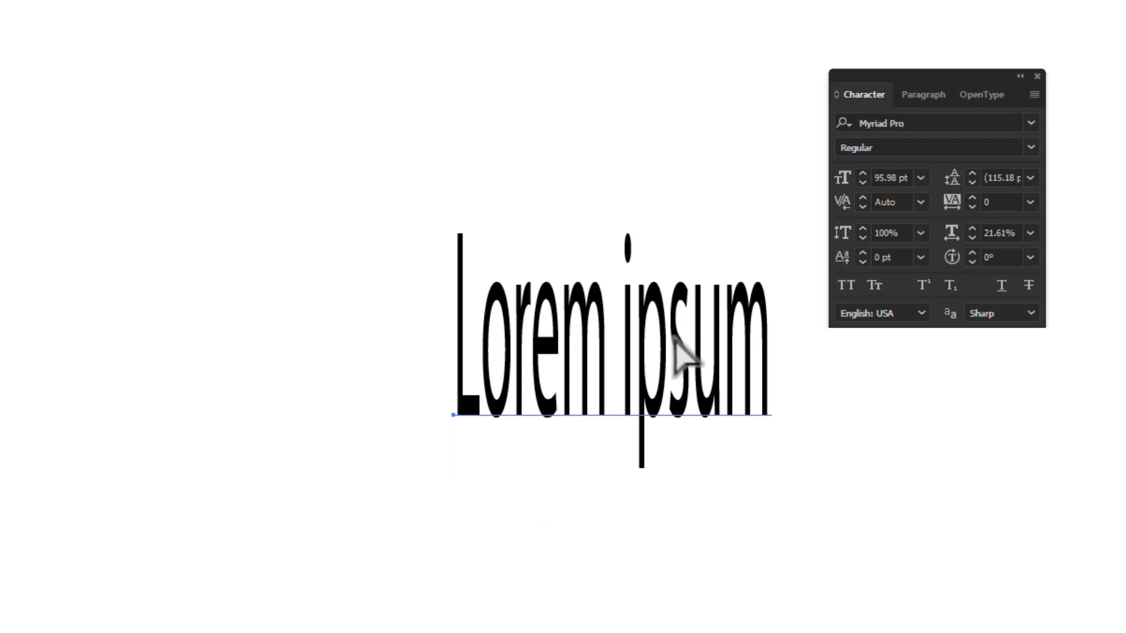
key("ctrl+z")
Set the font of the "Lorem ipsum" text to Maven Pro and move the text slightly up and to the left.
left_click_drag(405, 103, 704, 319)
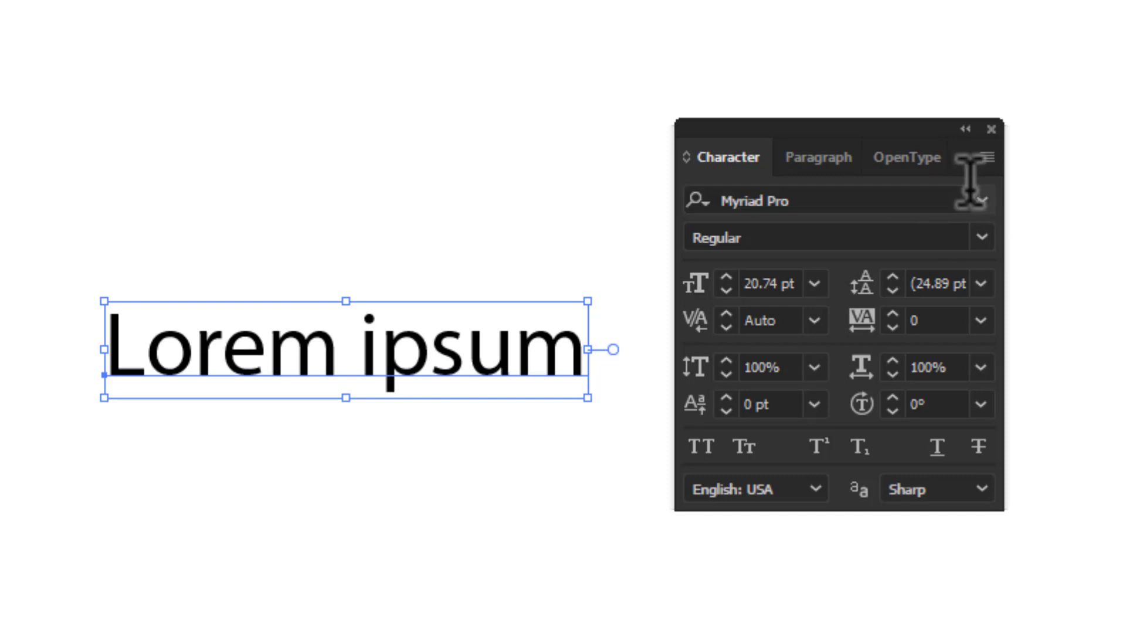
left_click(981, 201)
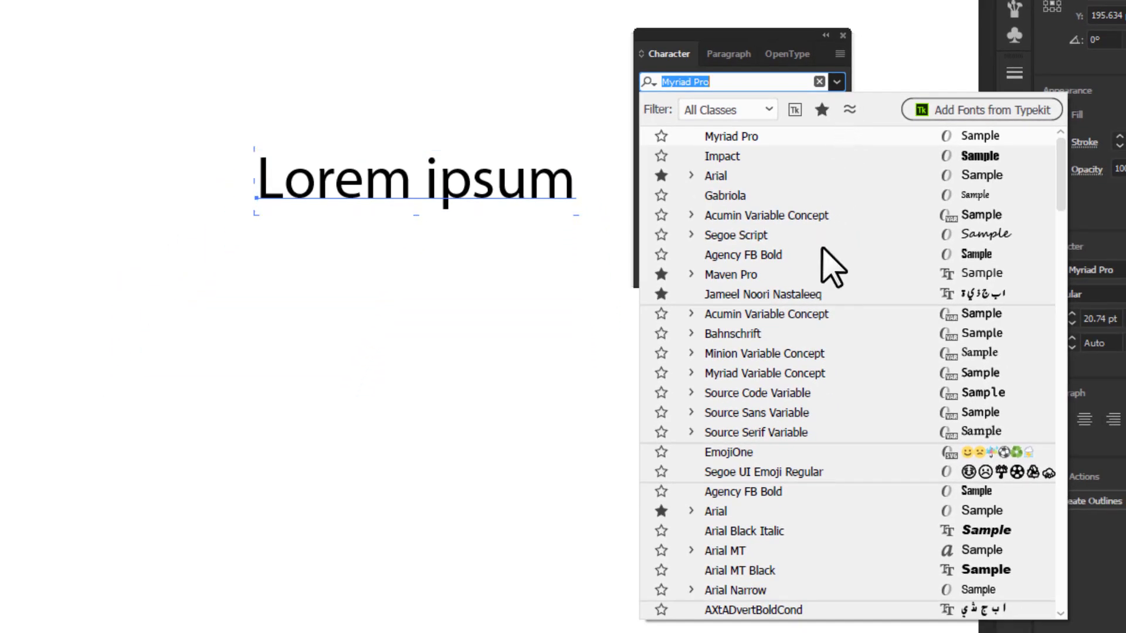
scroll(803, 250, "down", 11)
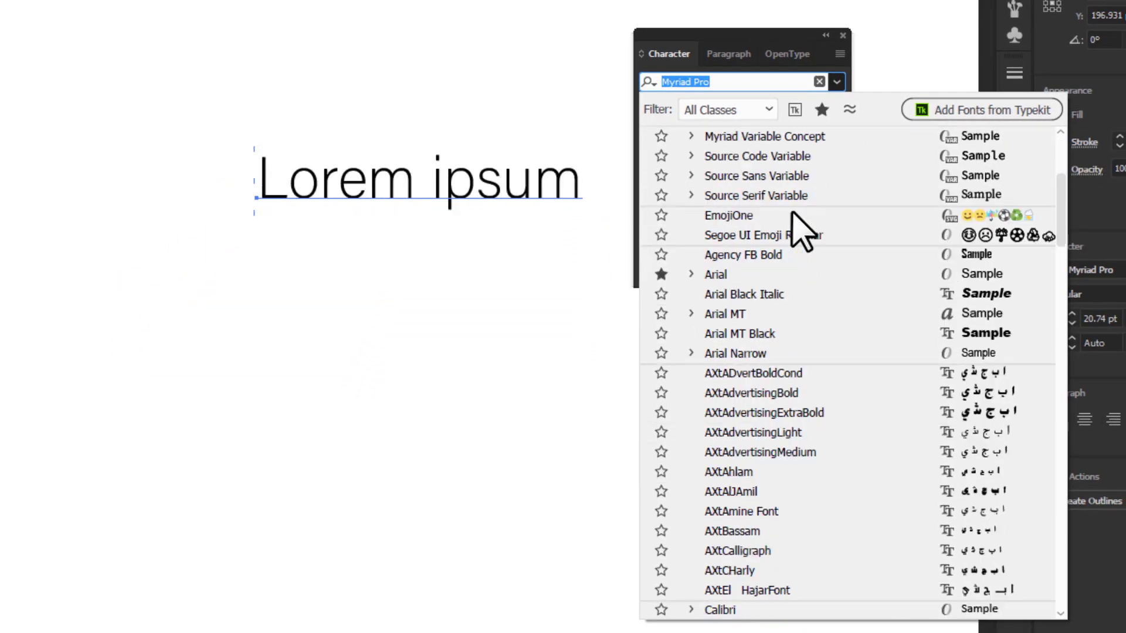
scroll(801, 235, "down", 8)
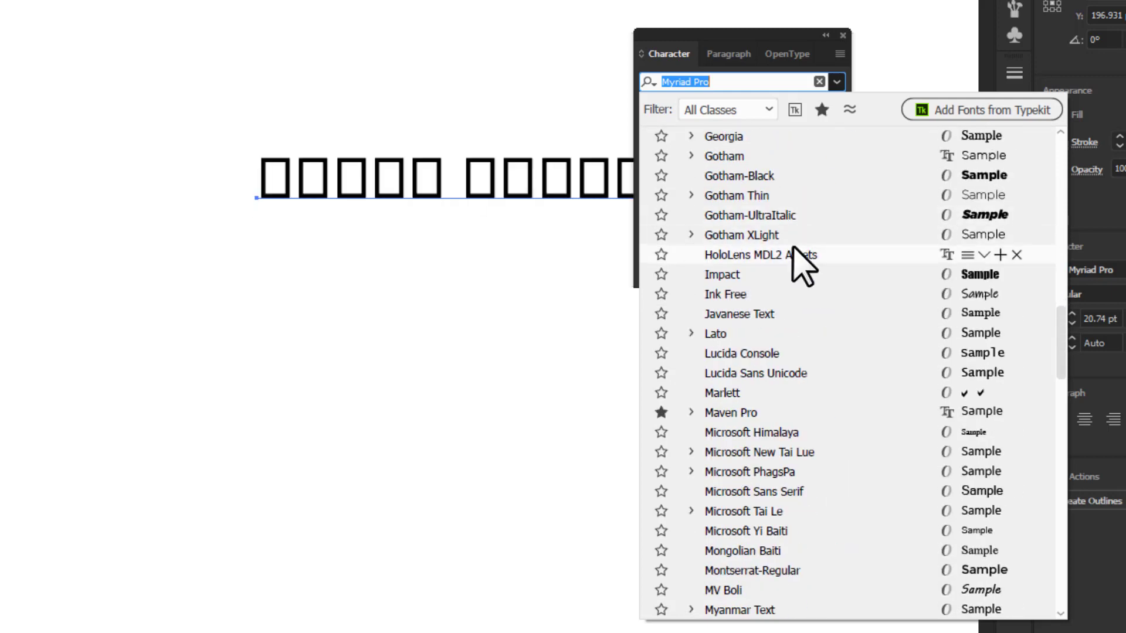
scroll(757, 255, "up", 7)
scroll(765, 270, "up", 14)
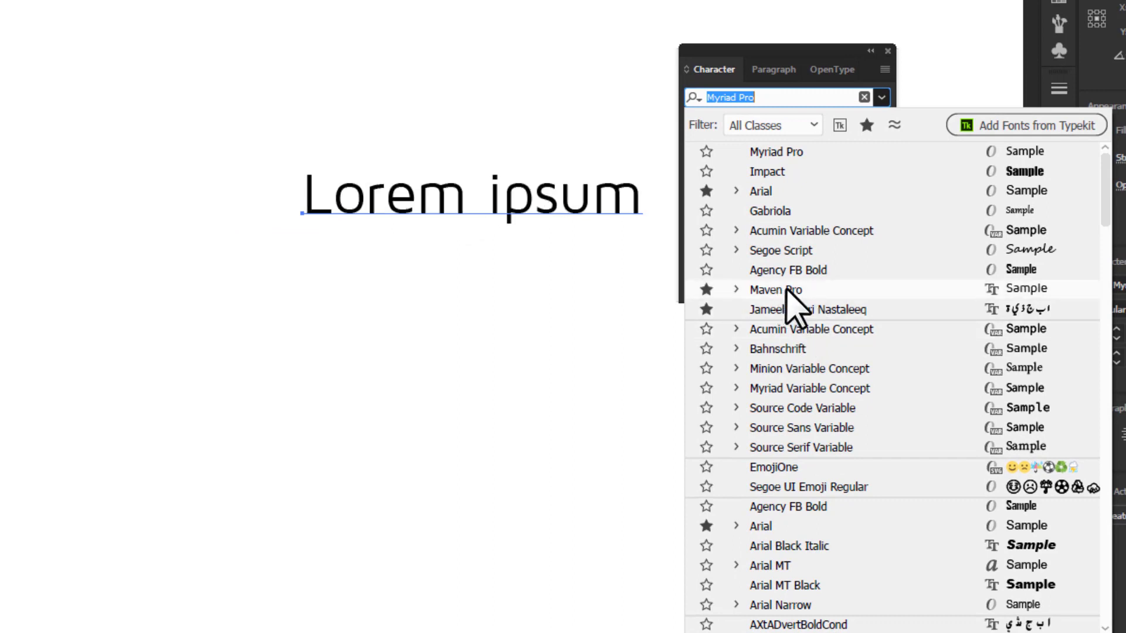
left_click(788, 289)
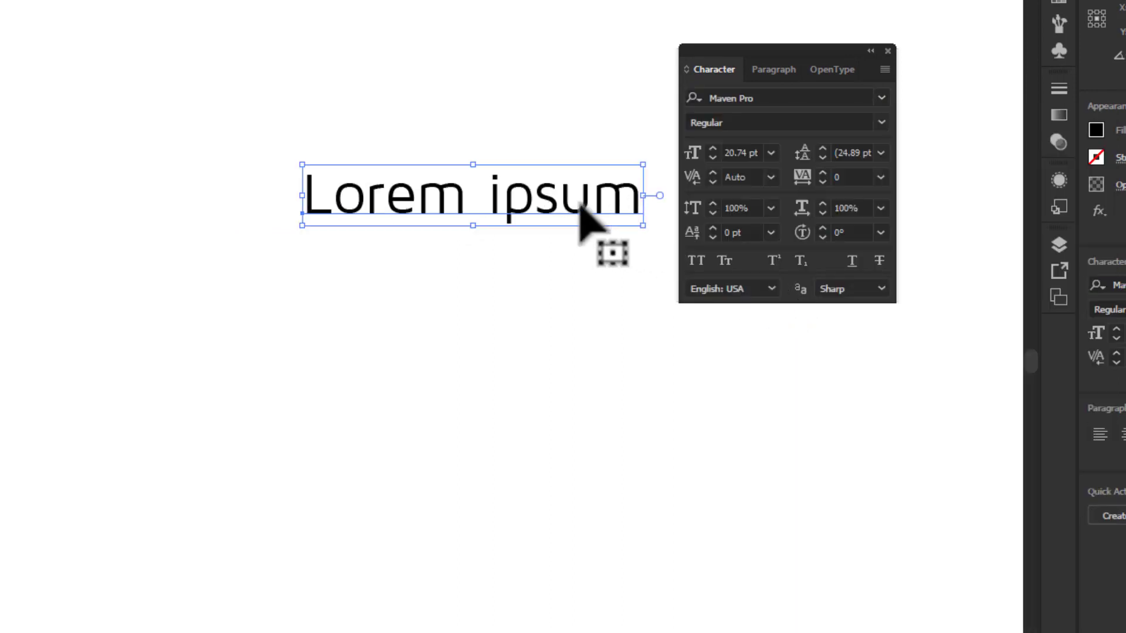
left_click_drag(591, 221, 570, 189)
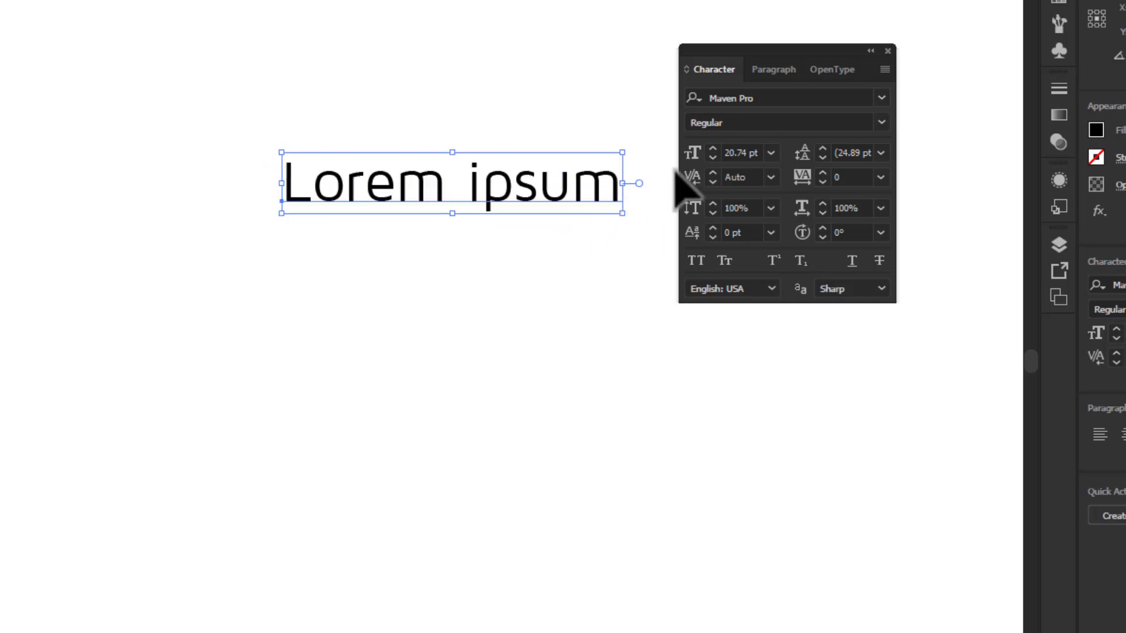
Filter the fonts by the Serif class, apply Times New Roman to the "Lorem ipsum" text, and move the text to the left.
left_click(881, 98)
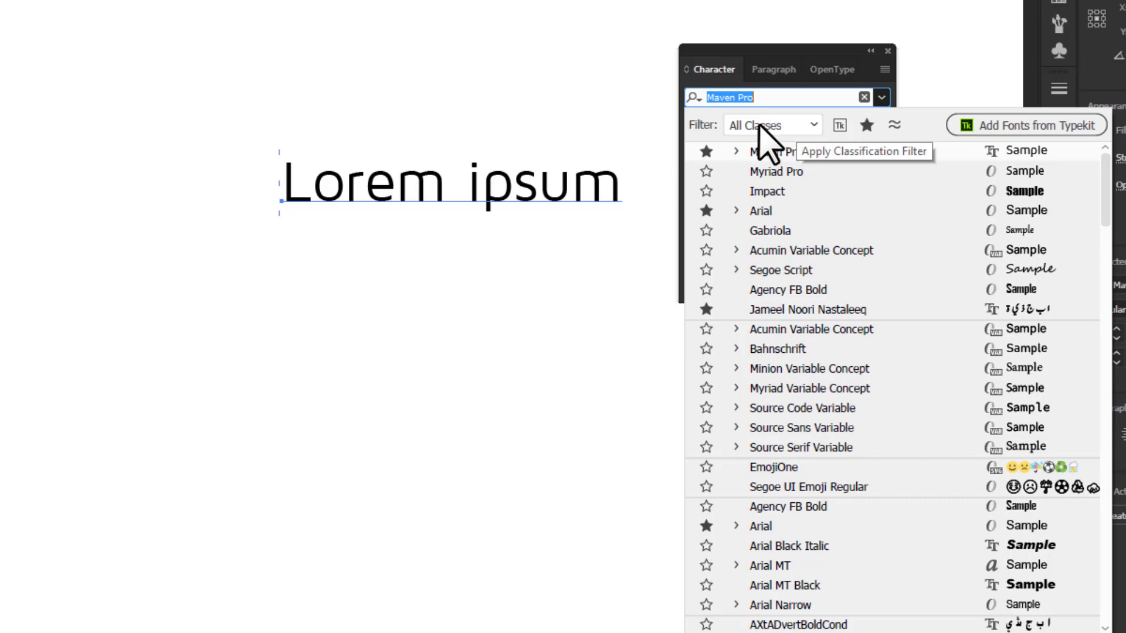
left_click(803, 127)
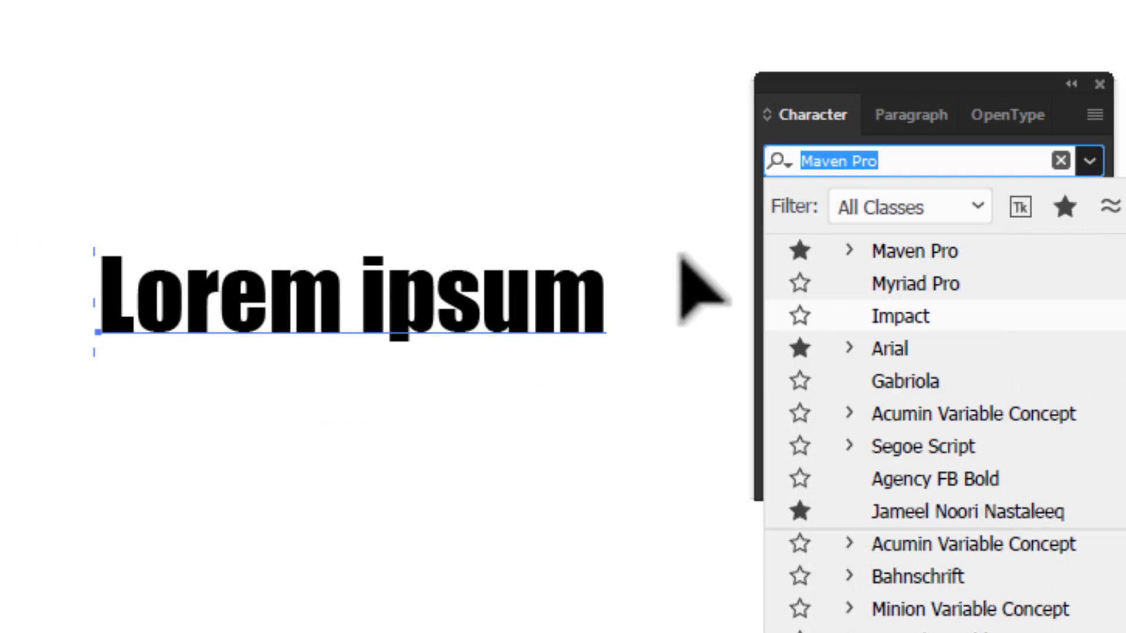
left_click(909, 160)
double_click(866, 157)
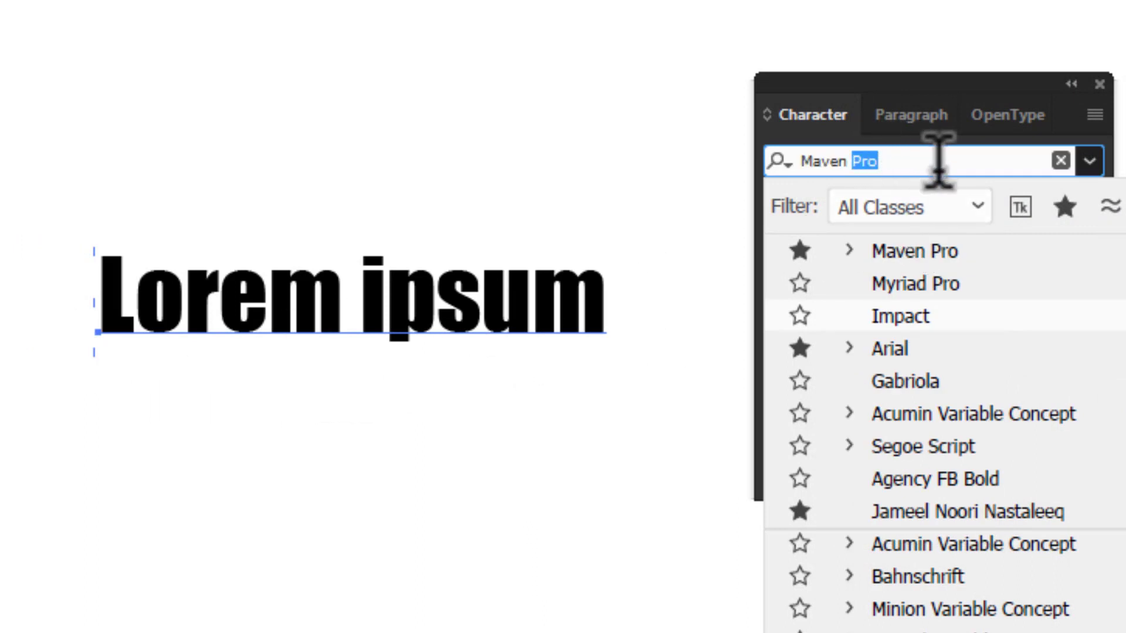
left_click(924, 211)
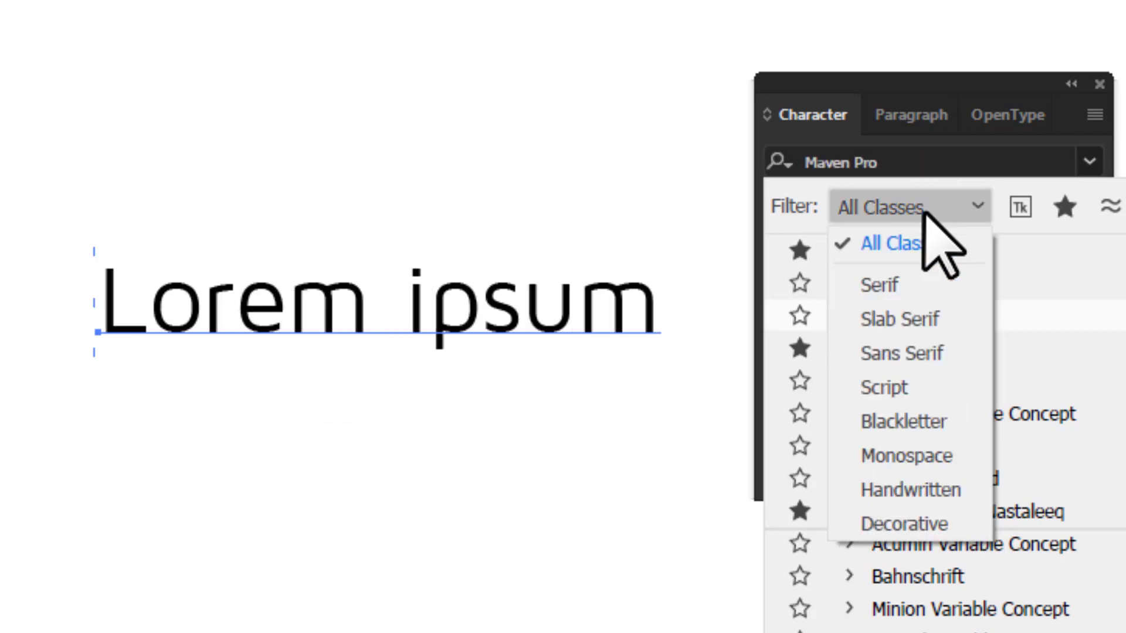
left_click(886, 285)
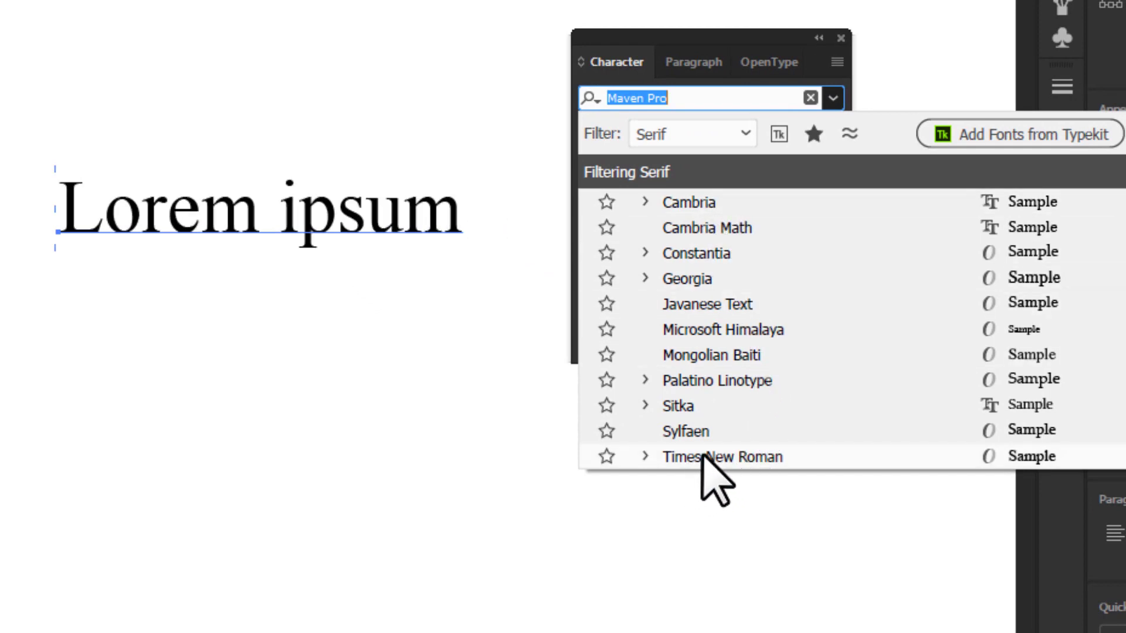
left_click(725, 457)
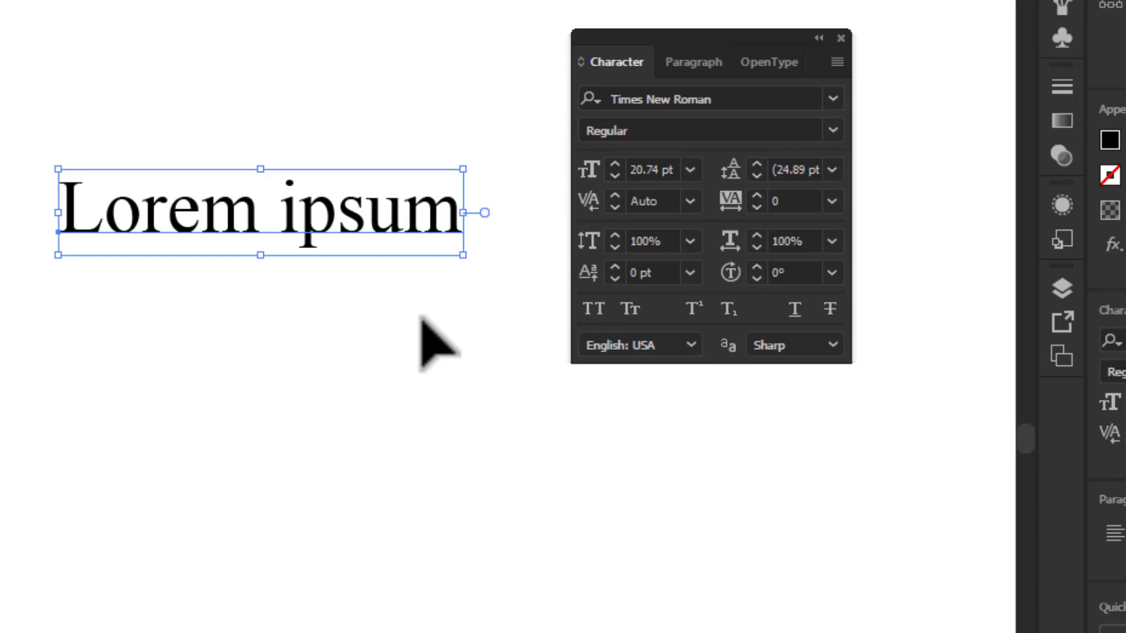
left_click_drag(271, 207, 88, 220)
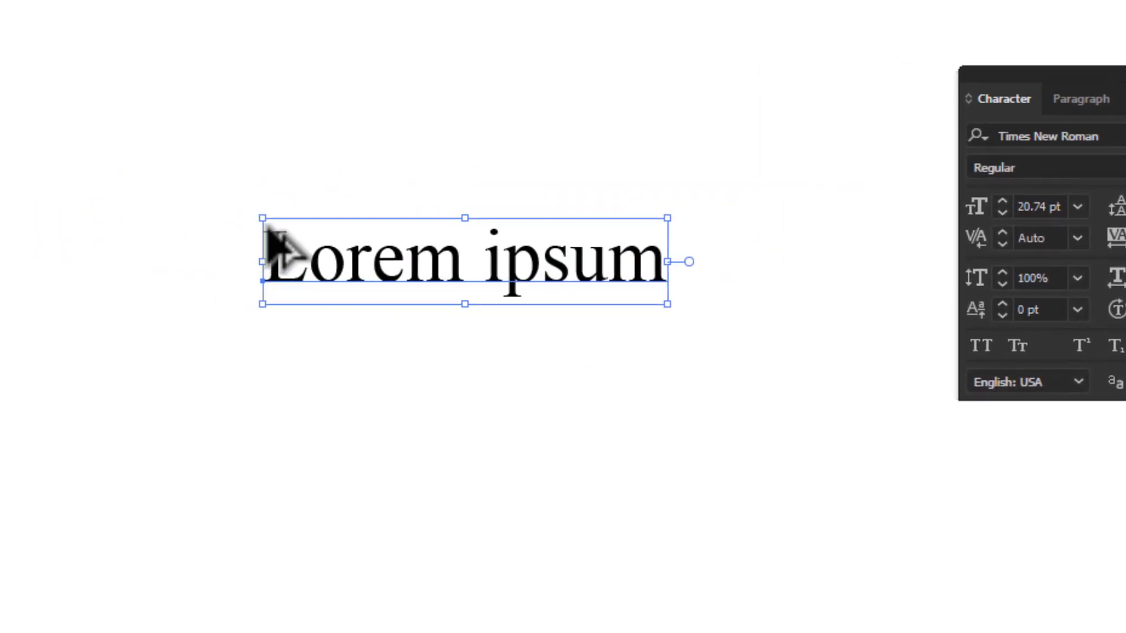
Examine the serifs on the letters of the "Lorem ipsum" text up close.
scroll(270, 234, "up", 1)
scroll(269, 232, "up", 2)
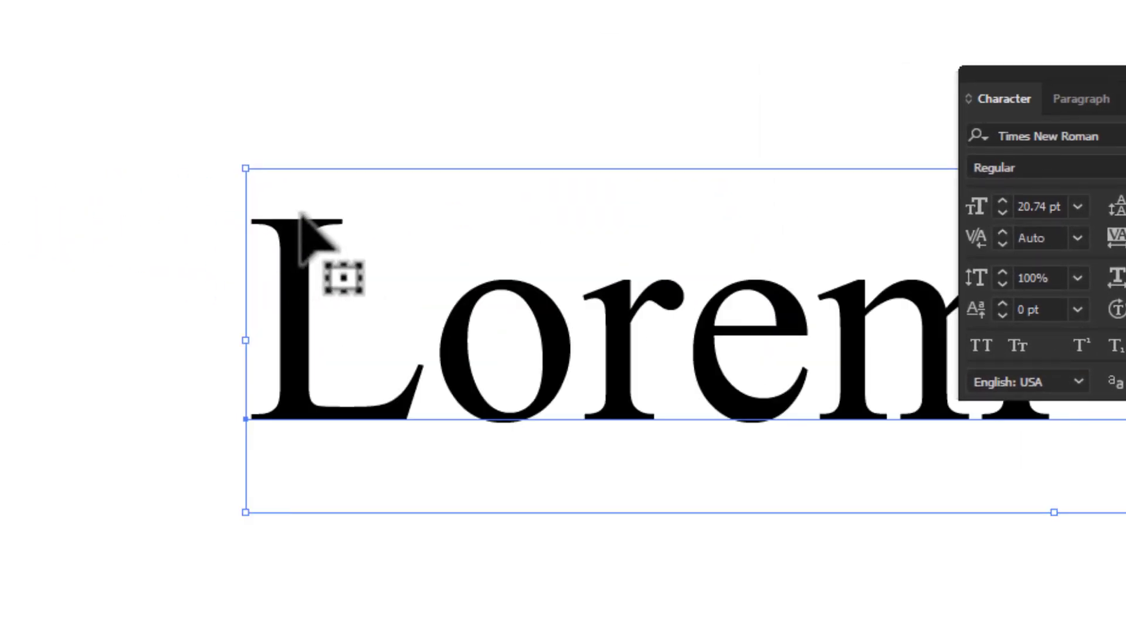
scroll(296, 226, "up", 1)
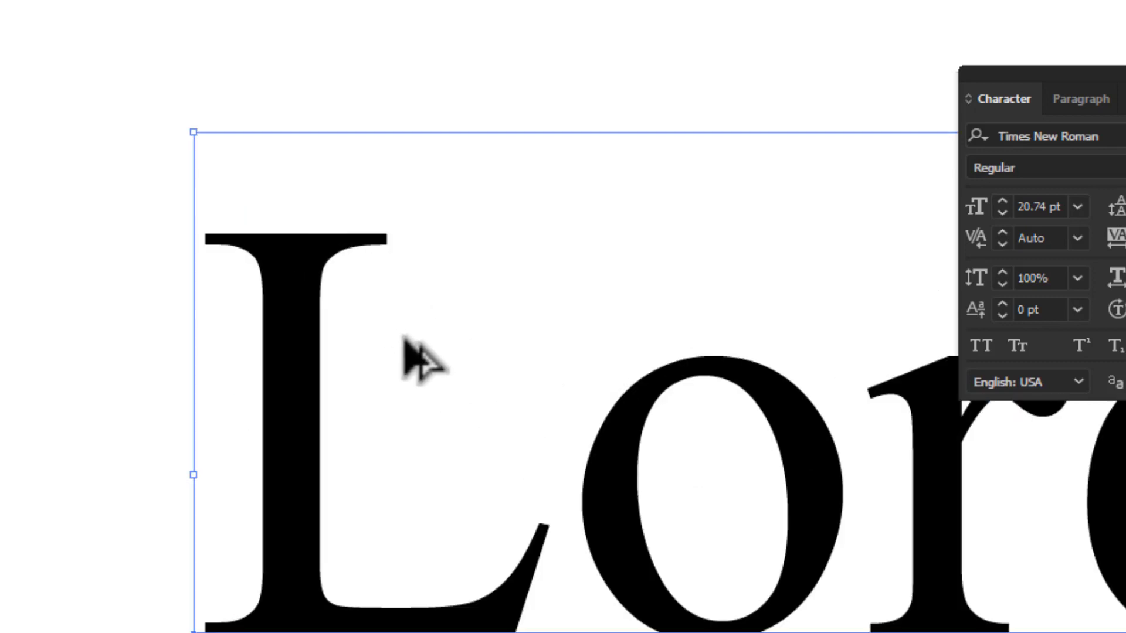
scroll(407, 340, "down", 2)
left_click(155, 320)
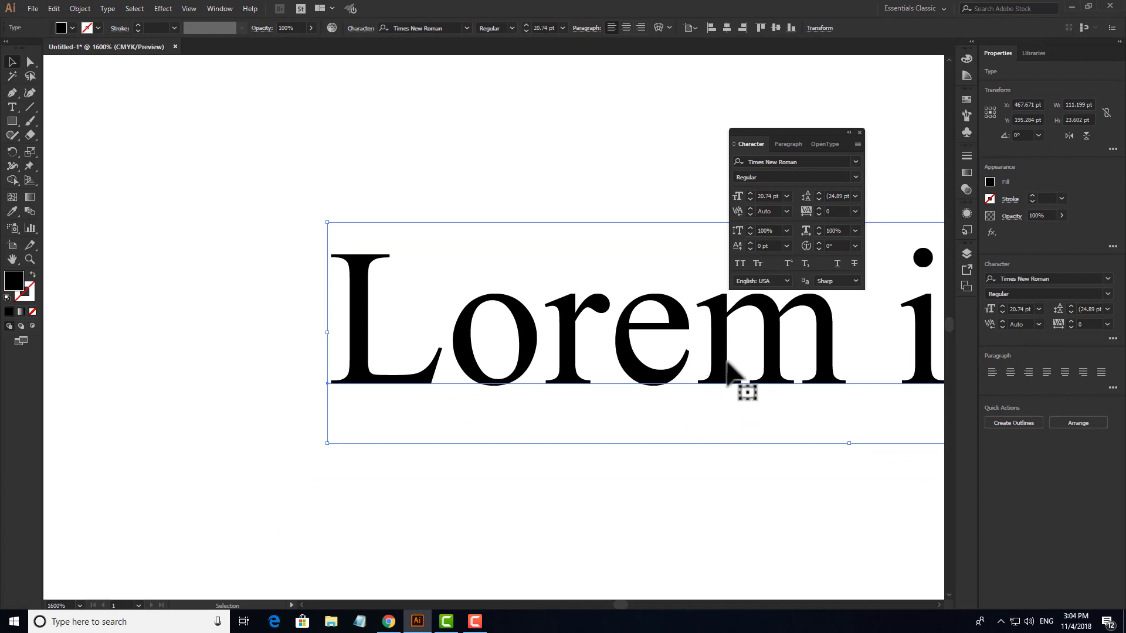
key("space")
left_click_drag(714, 387, 486, 375)
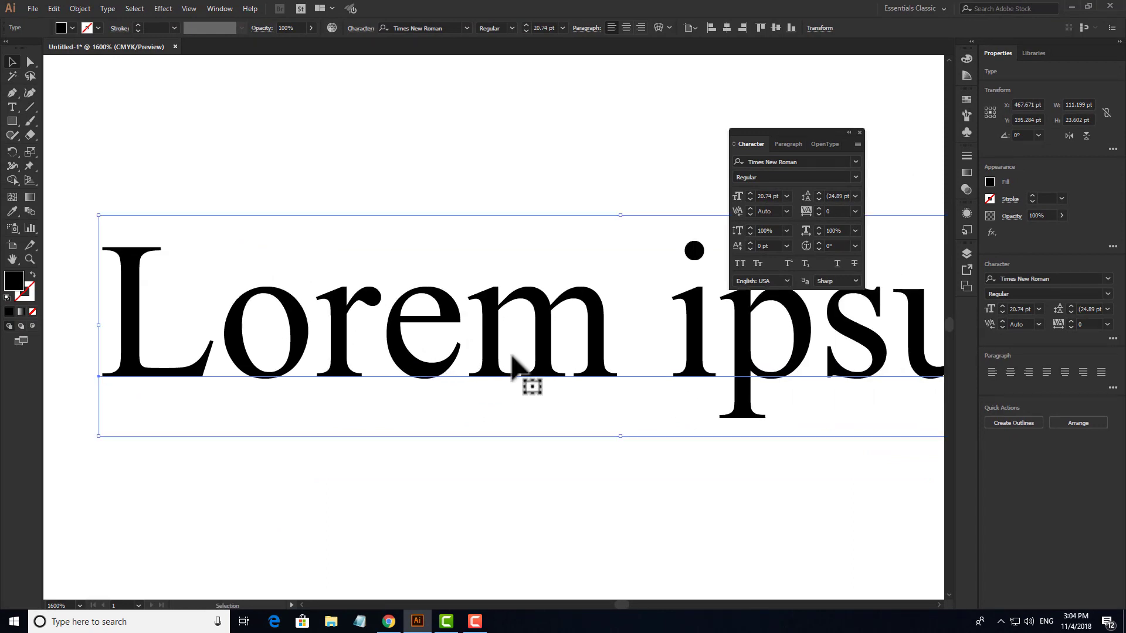
scroll(517, 353, "down", 3)
key("space")
left_click_drag(490, 301, 422, 181)
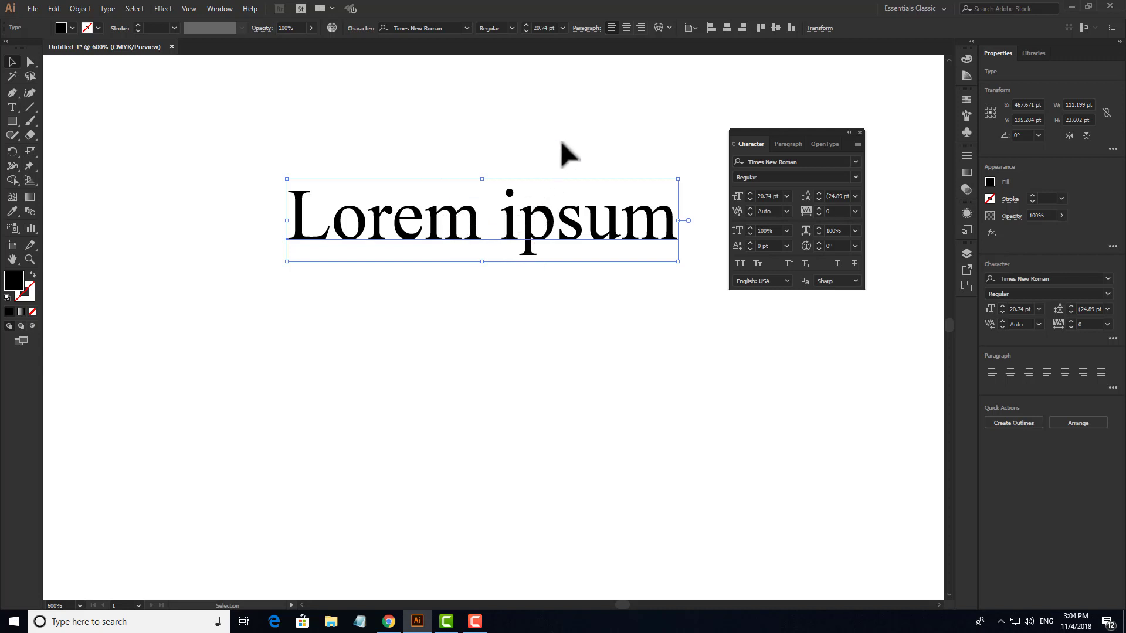
Filter the fonts by the Sans Serif class, apply Calibri to the "Lorem ipsum" text, and deselect it.
left_click(855, 161)
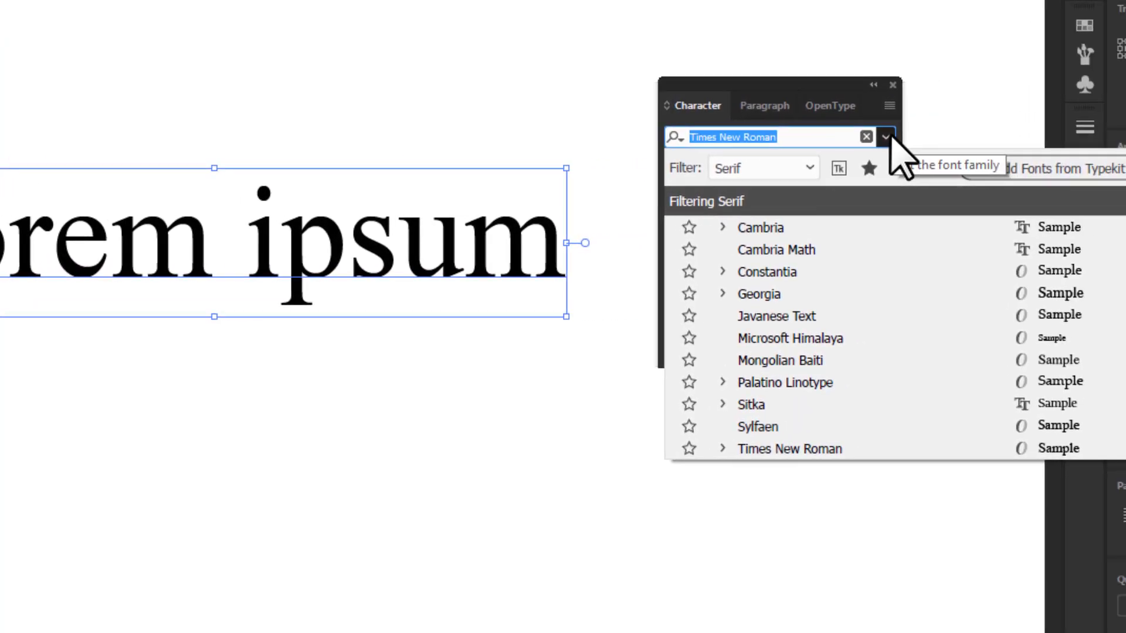
left_click(722, 168)
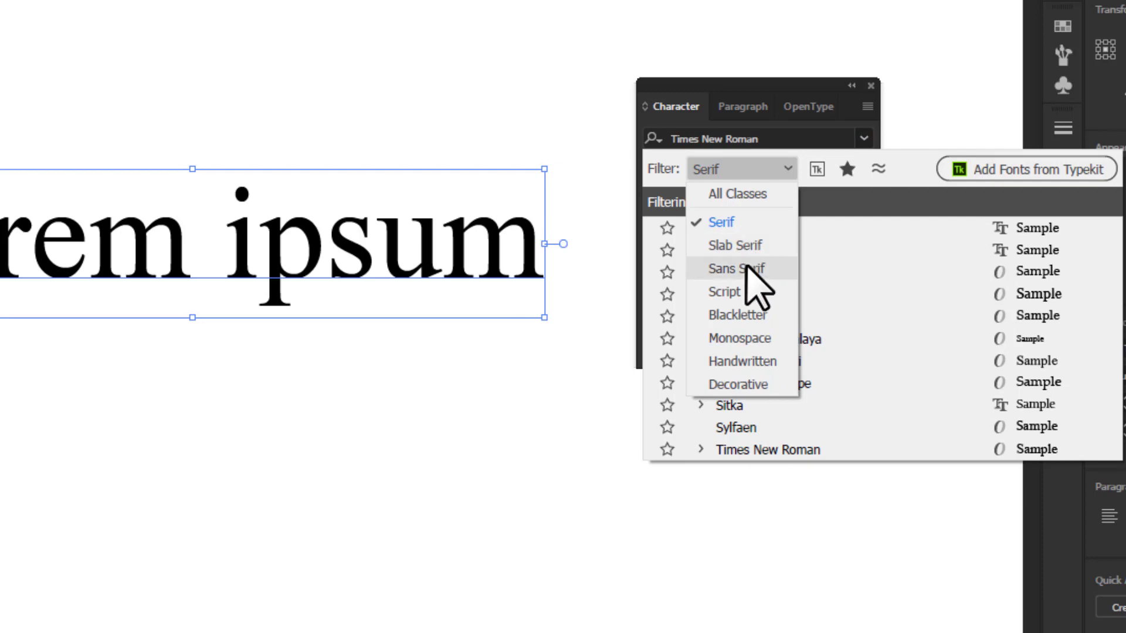
left_click(723, 269)
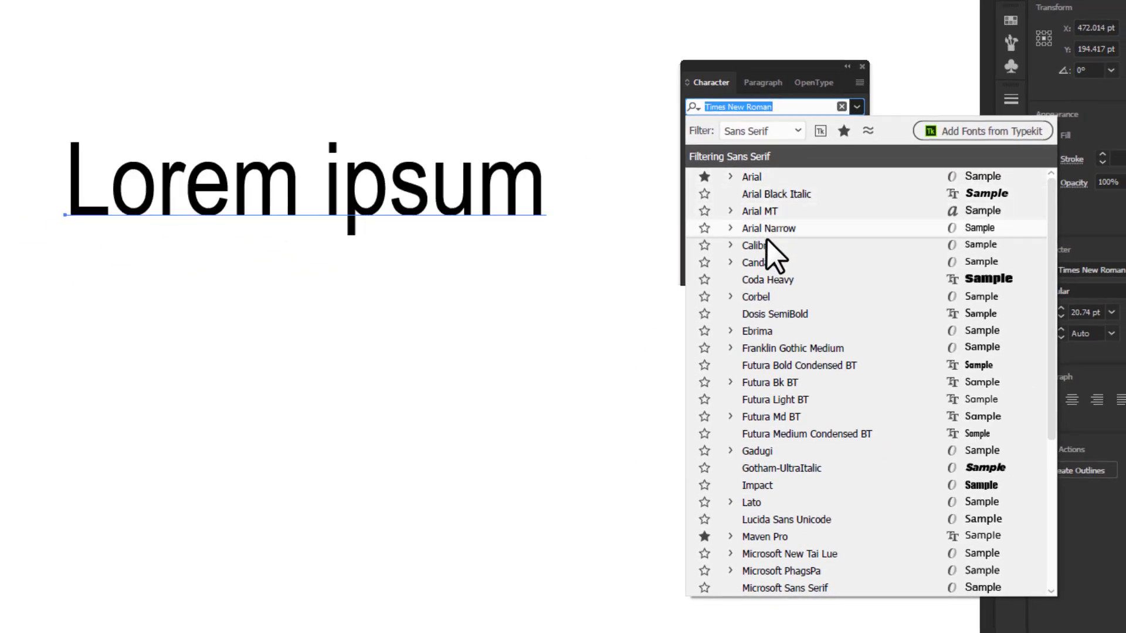
left_click(762, 245)
left_click(431, 323)
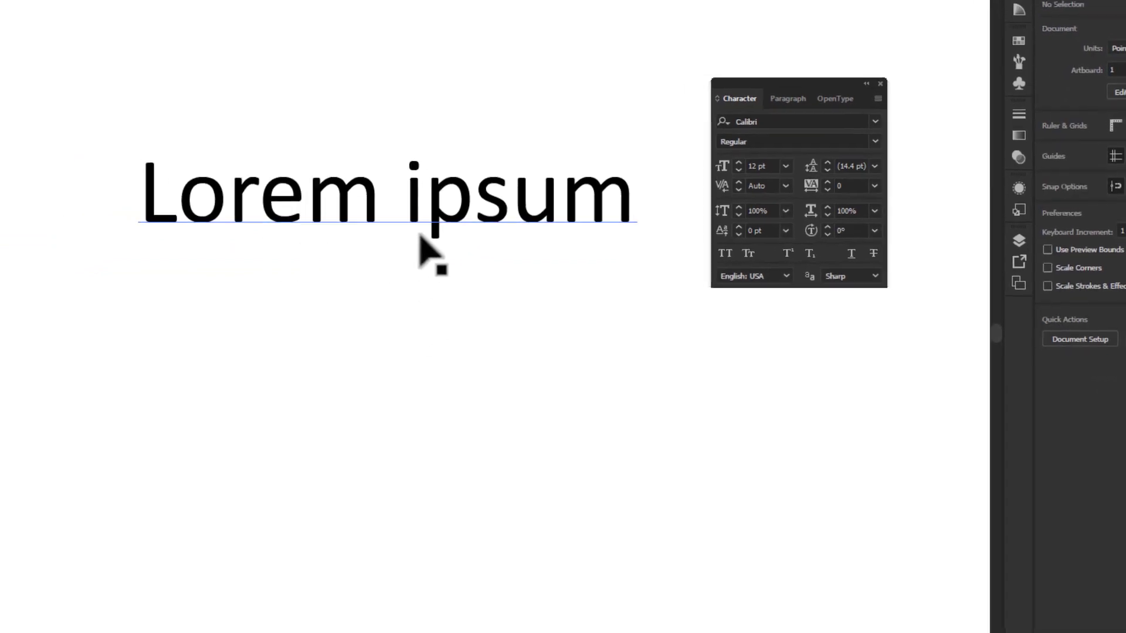
Inspect the sans serif letterforms, reselect the "Lorem ipsum" text, and filter its font list by the Slab Serif class.
scroll(422, 238, "up", 5)
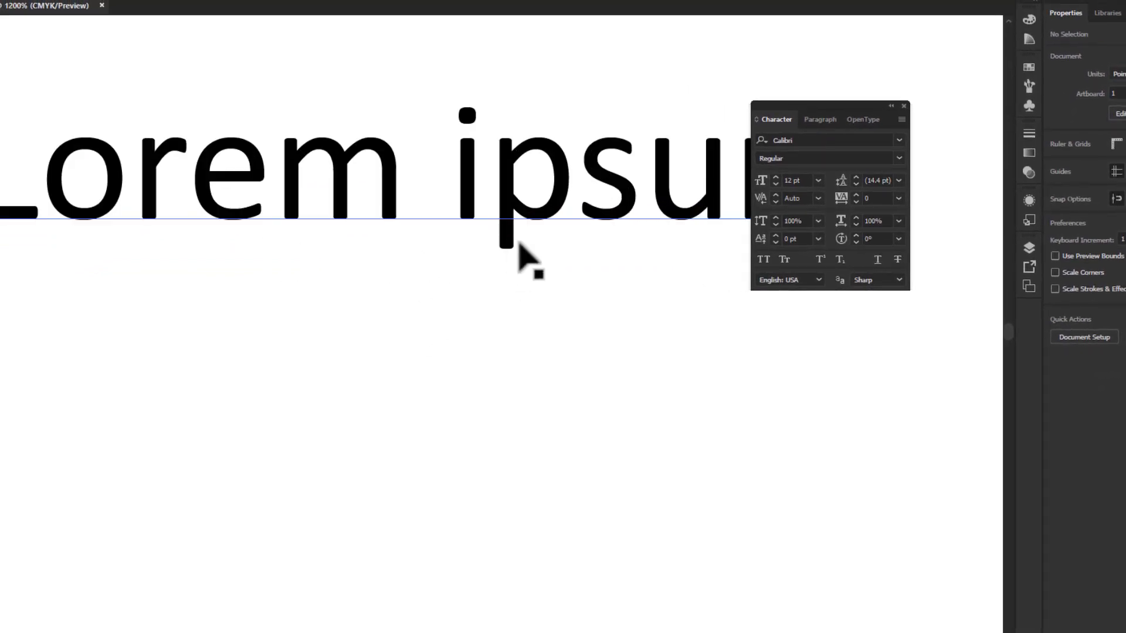
left_click_drag(431, 271, 487, 339)
scroll(340, 334, "down", 3)
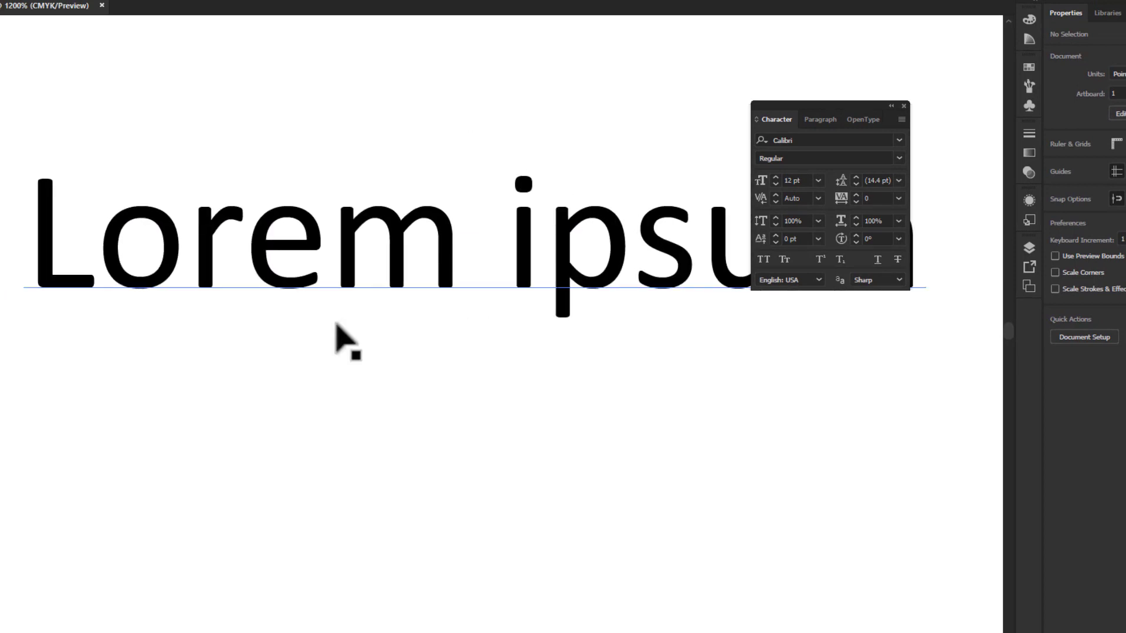
left_click_drag(336, 334, 355, 308)
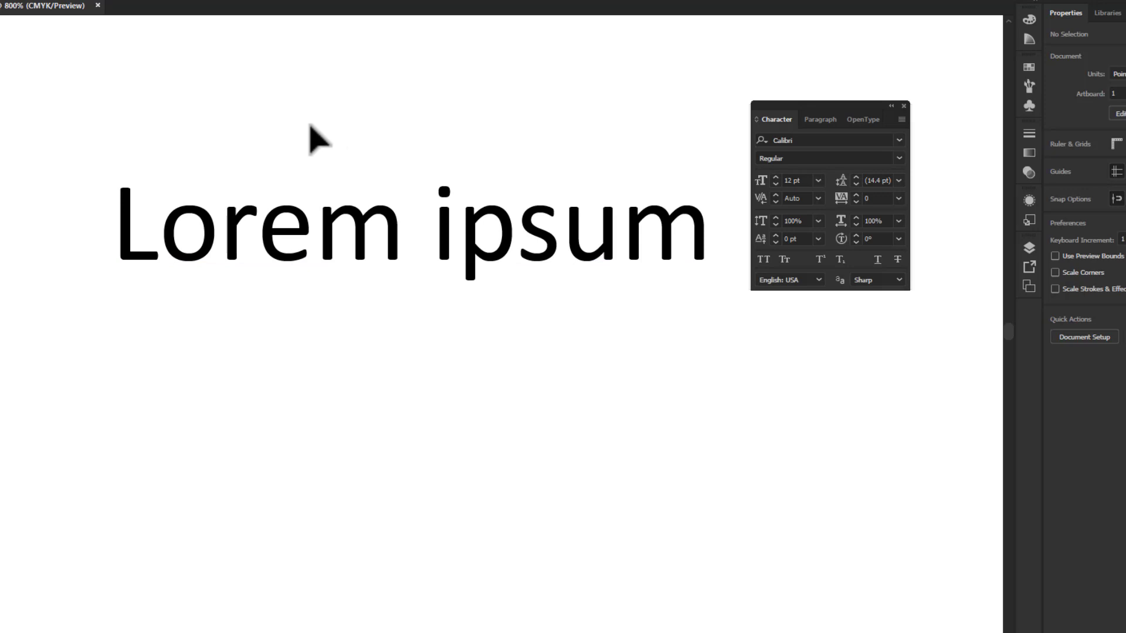
left_click_drag(309, 125, 572, 335)
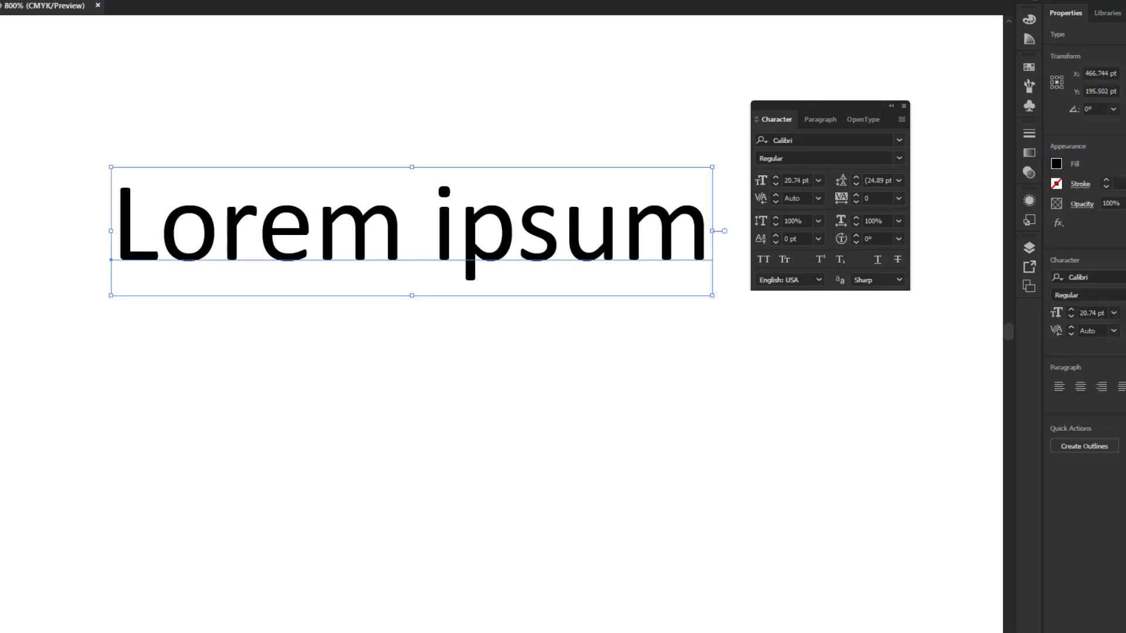
left_click(900, 140)
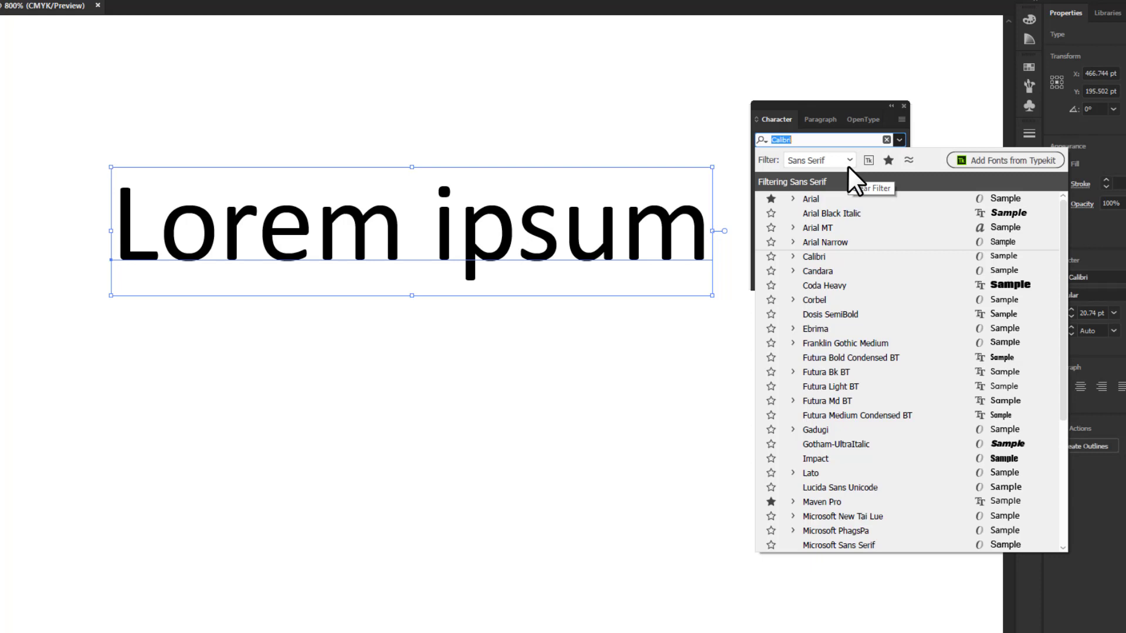
left_click(826, 160)
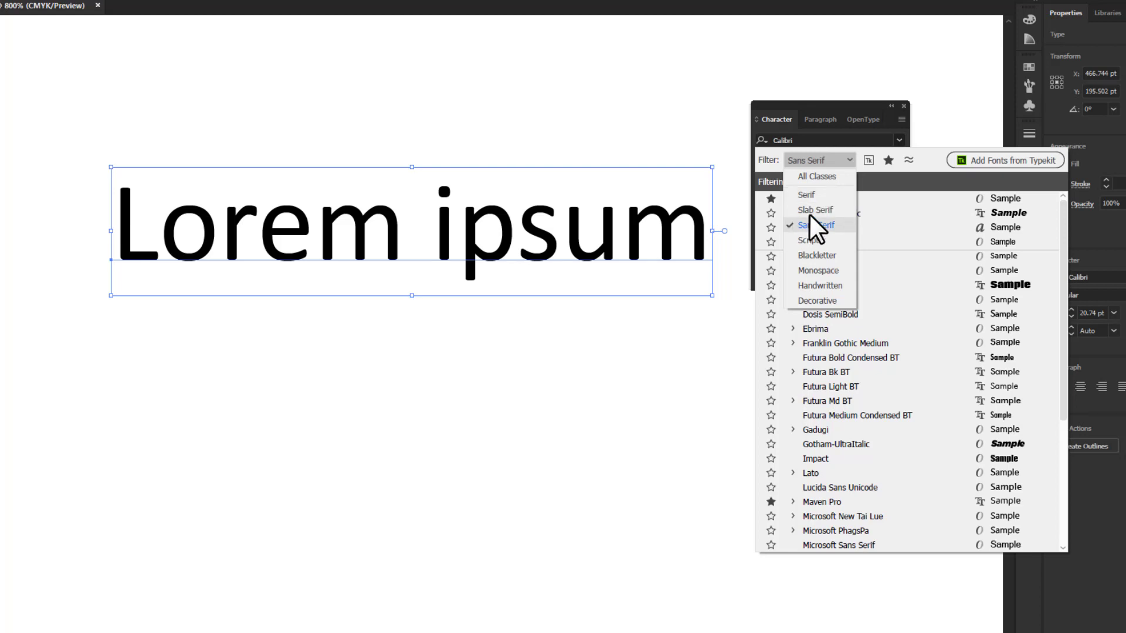
left_click(827, 210)
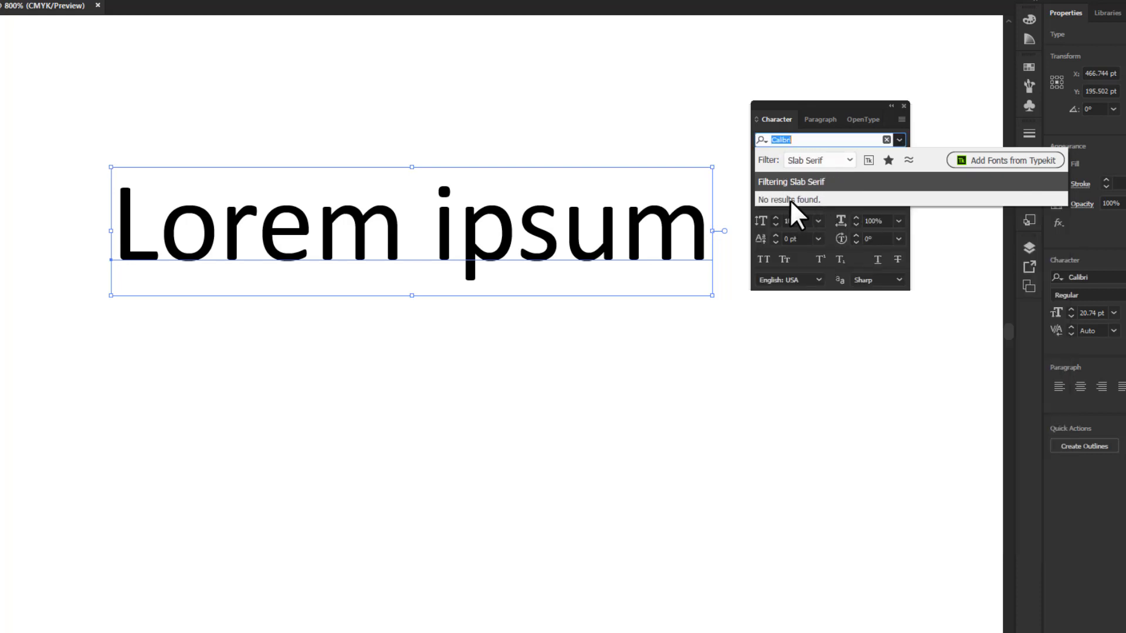
Reset the font filter to All Classes and browse the fonts available for the "Lorem ipsum" text.
left_click(894, 136)
left_click(832, 162)
left_click(819, 176)
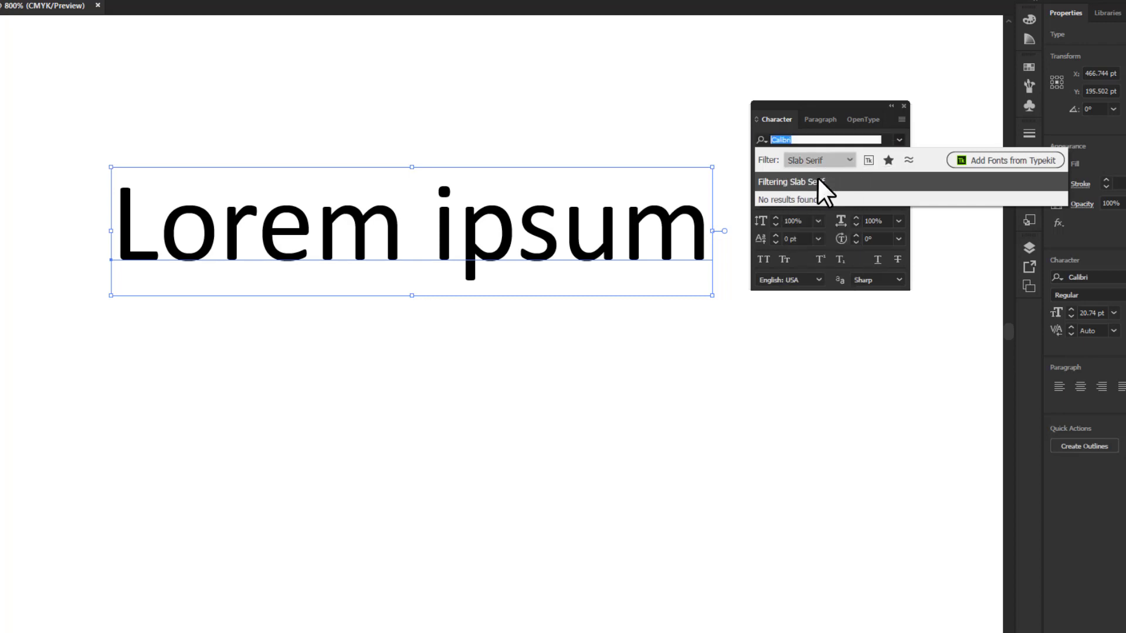
scroll(908, 368, "down", 2)
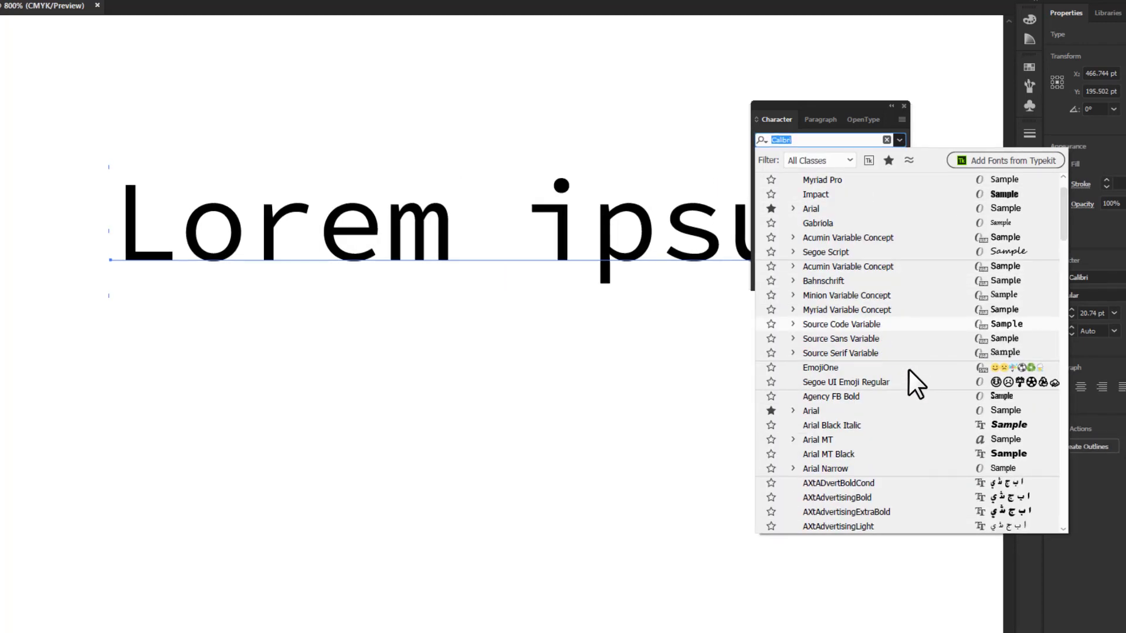
scroll(910, 359, "up", 2)
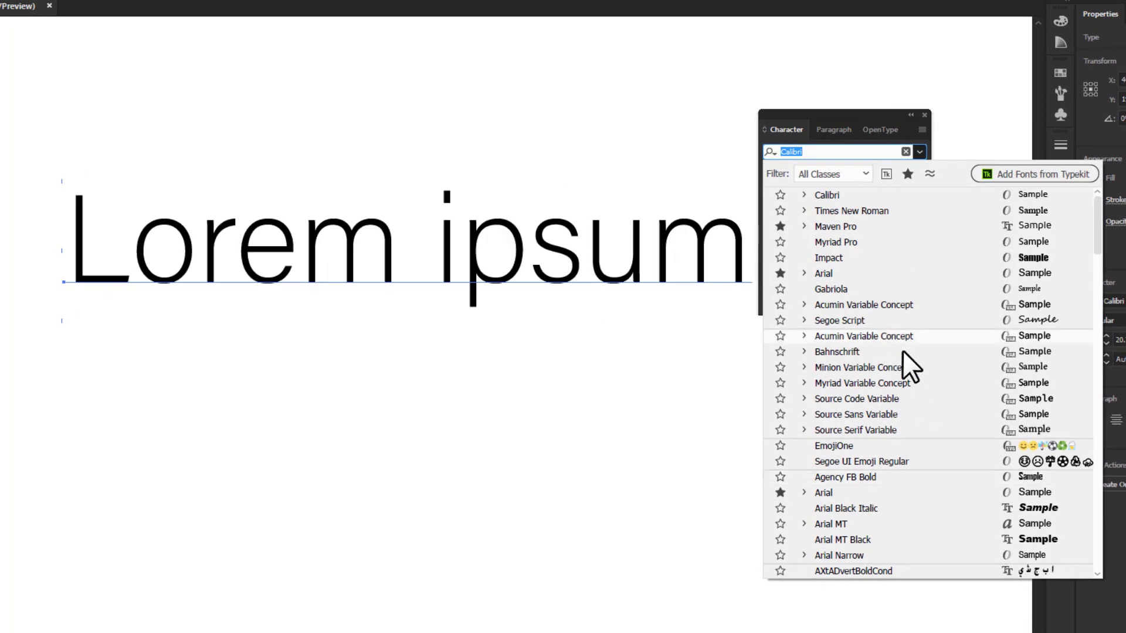
scroll(902, 354, "down", 3)
scroll(902, 358, "up", 3)
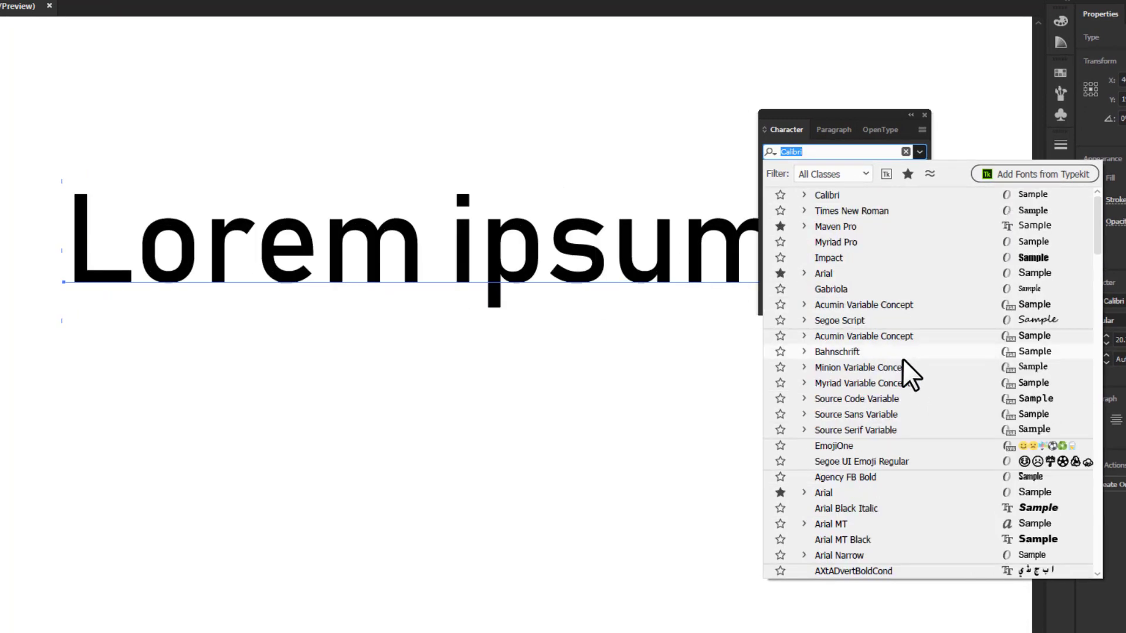
left_click(832, 174)
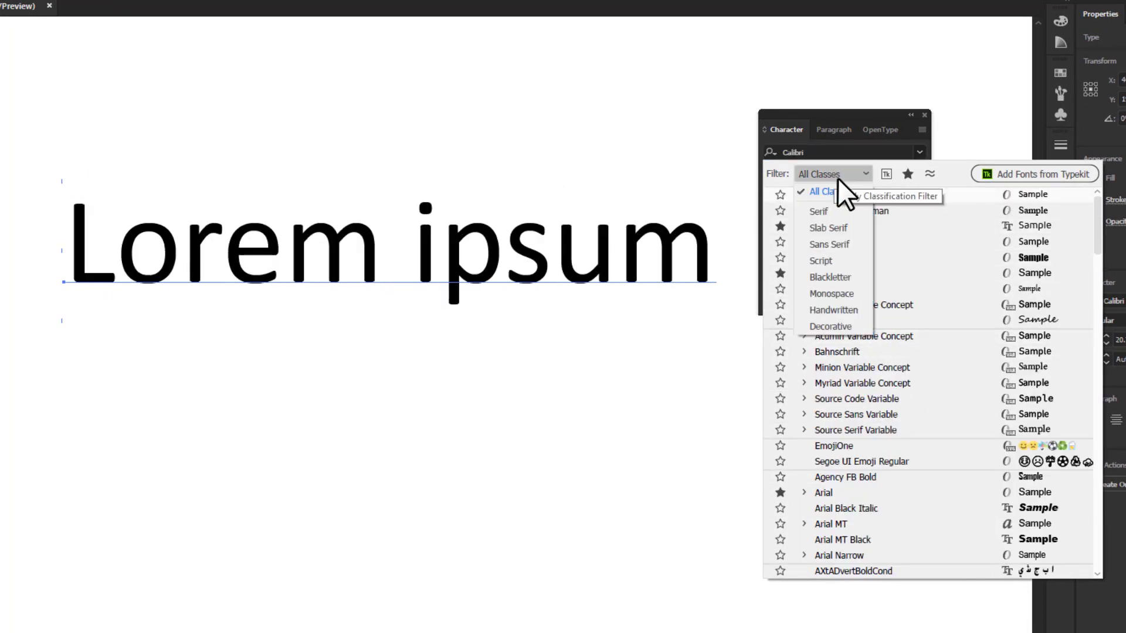
Try the Blackletter class filter on the font list of the "Lorem ipsum" text and reset it to All Classes.
left_click(821, 278)
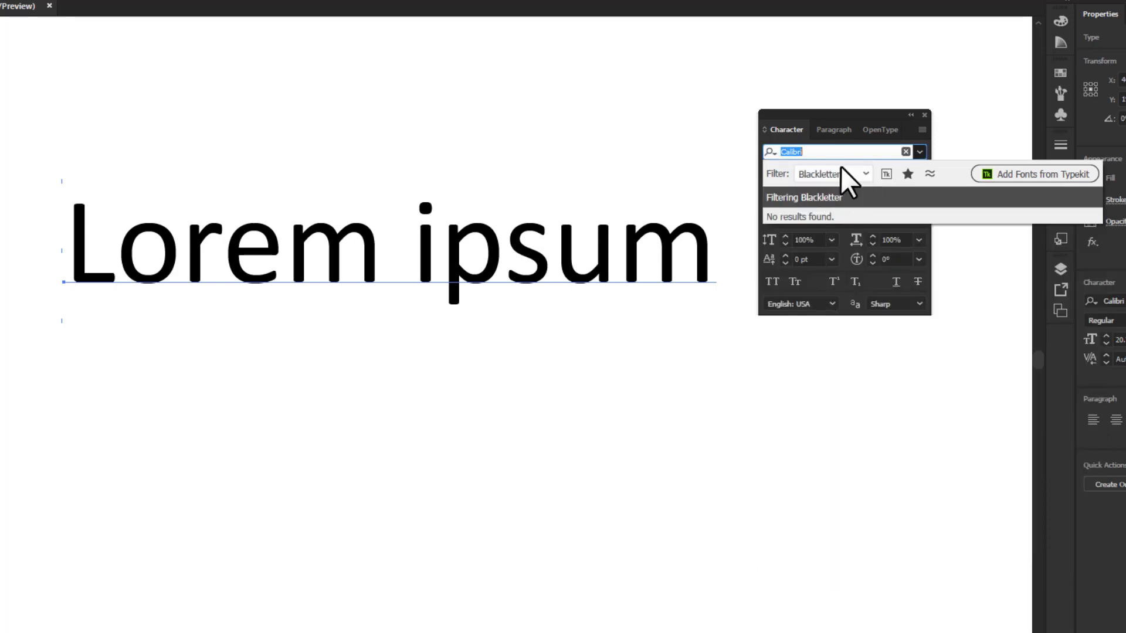
left_click(920, 151)
left_click(917, 152)
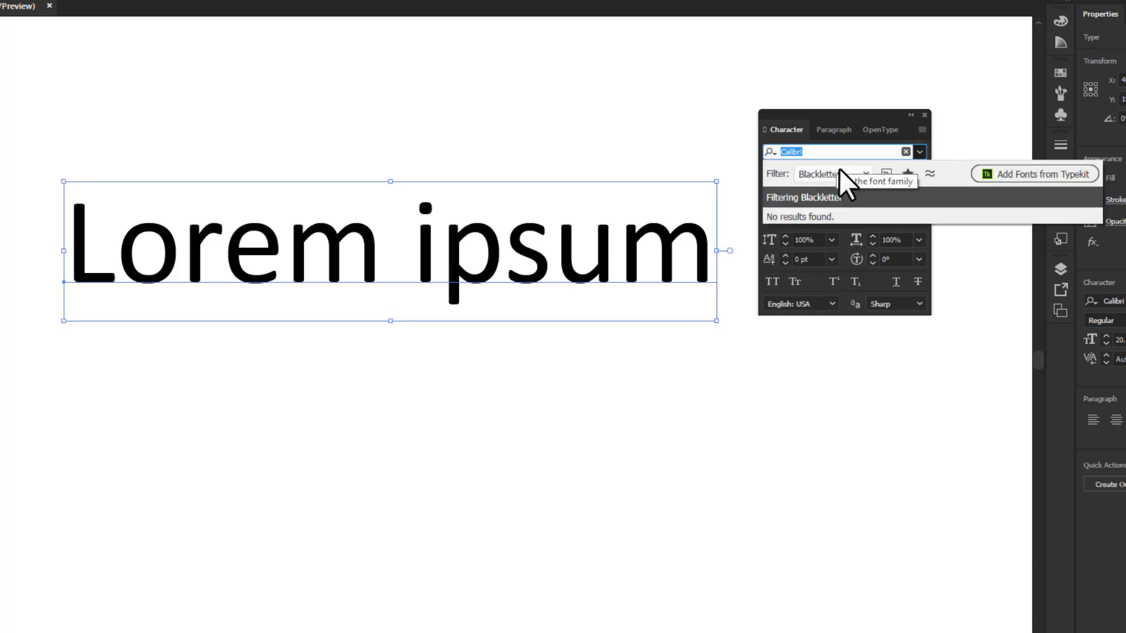
left_click(845, 174)
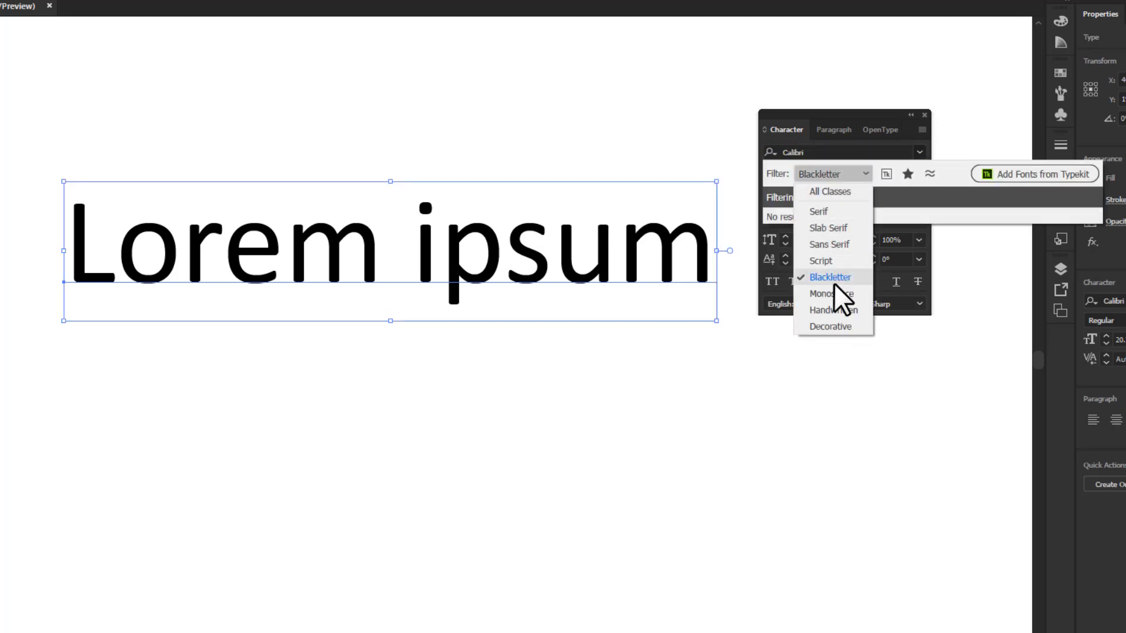
left_click(823, 192)
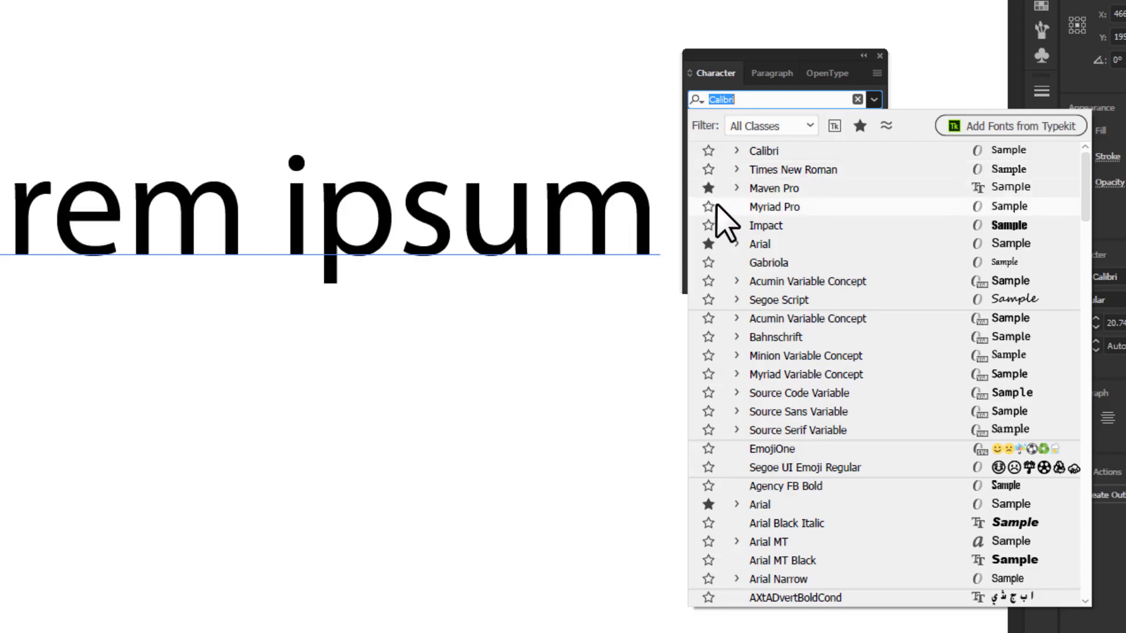
Browse the full font list and preview different typefaces on the "Lorem ipsum" text.
scroll(761, 319, "down", 1)
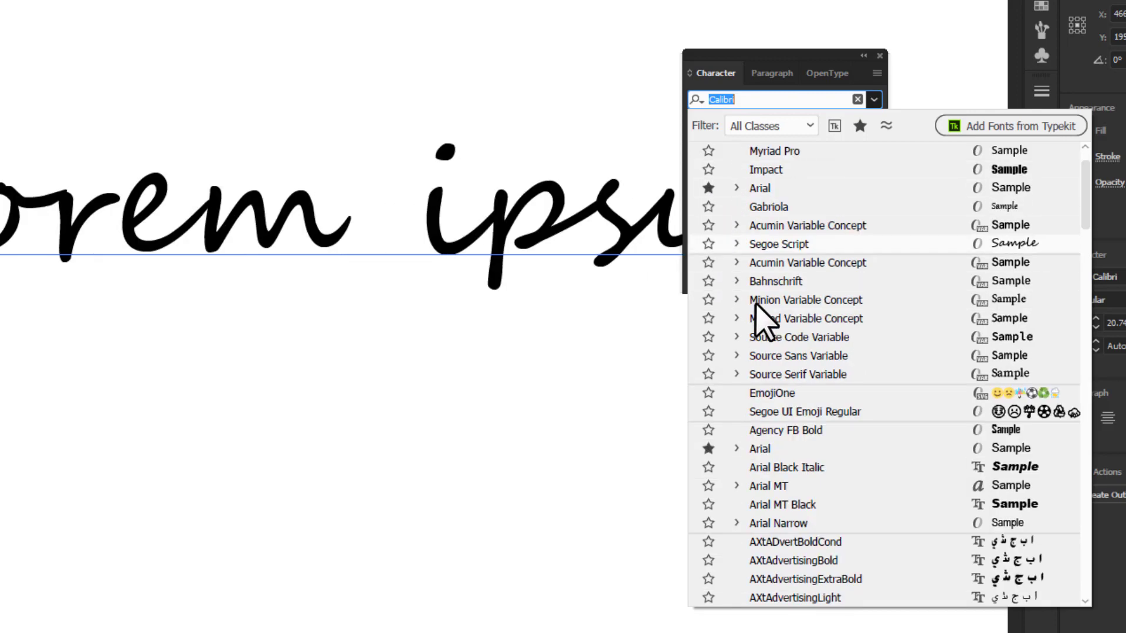
scroll(754, 304, "down", 2)
scroll(730, 319, "down", 2)
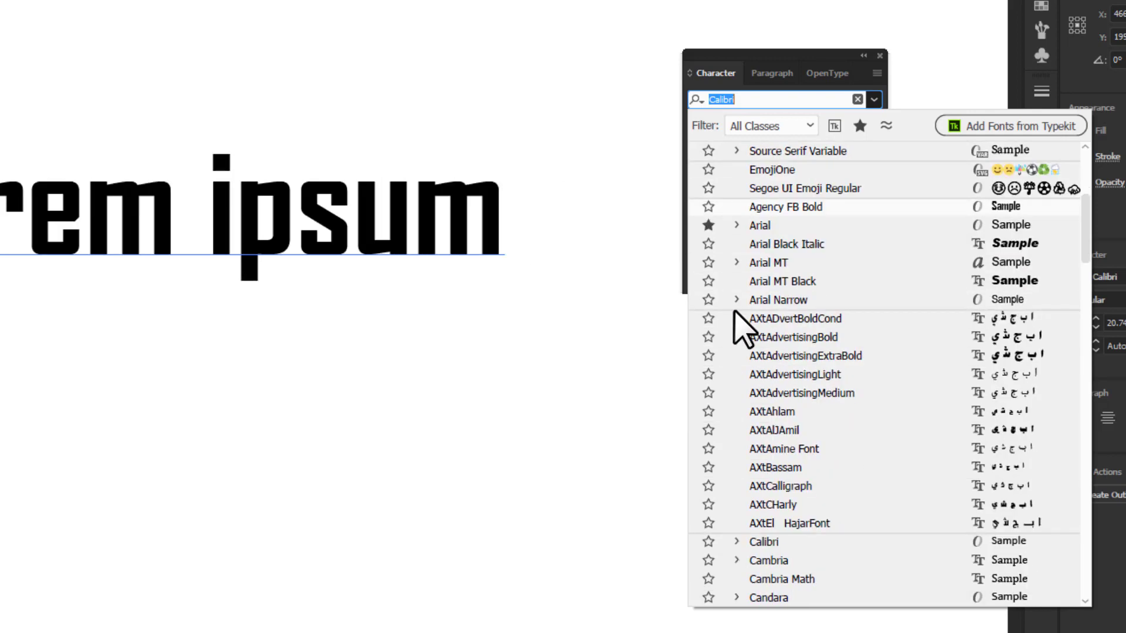
scroll(736, 313, "down", 1)
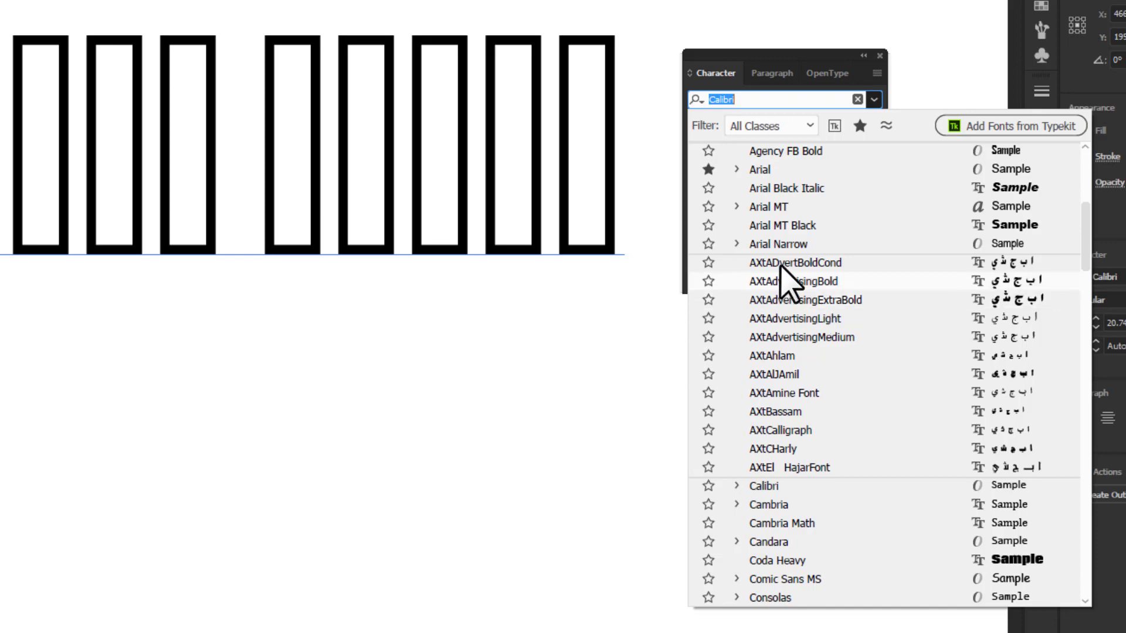
scroll(783, 285, "down", 3)
scroll(780, 235, "up", 6)
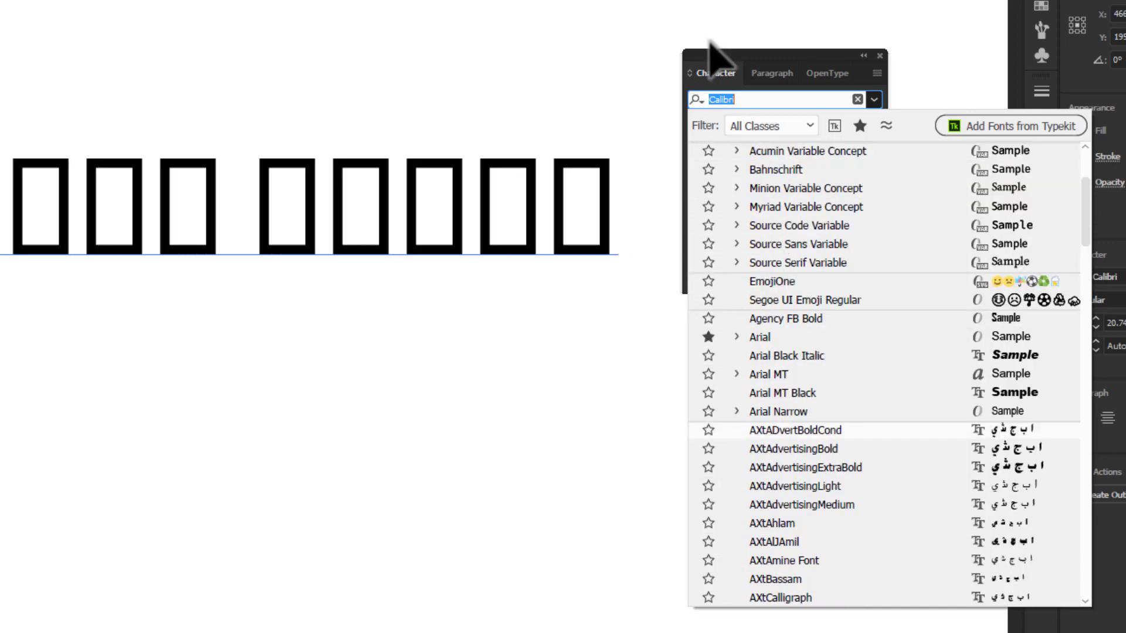
scroll(809, 246, "up", 3)
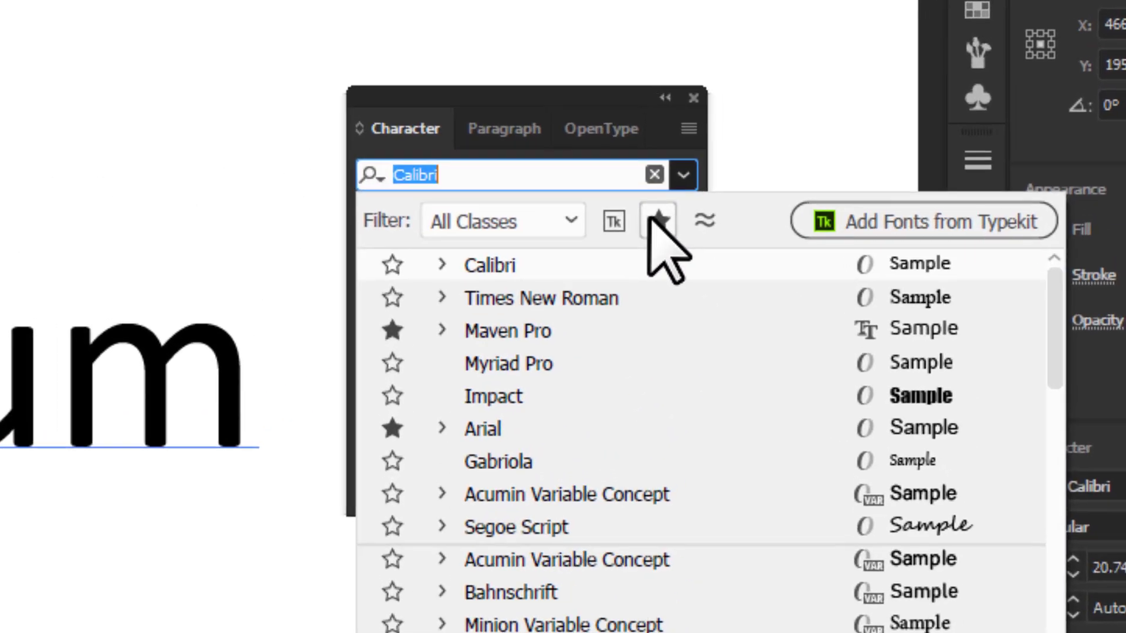
View only the favorite fonts, restore the full font list, and deselect the "Lorem ipsum" text.
left_click(622, 235)
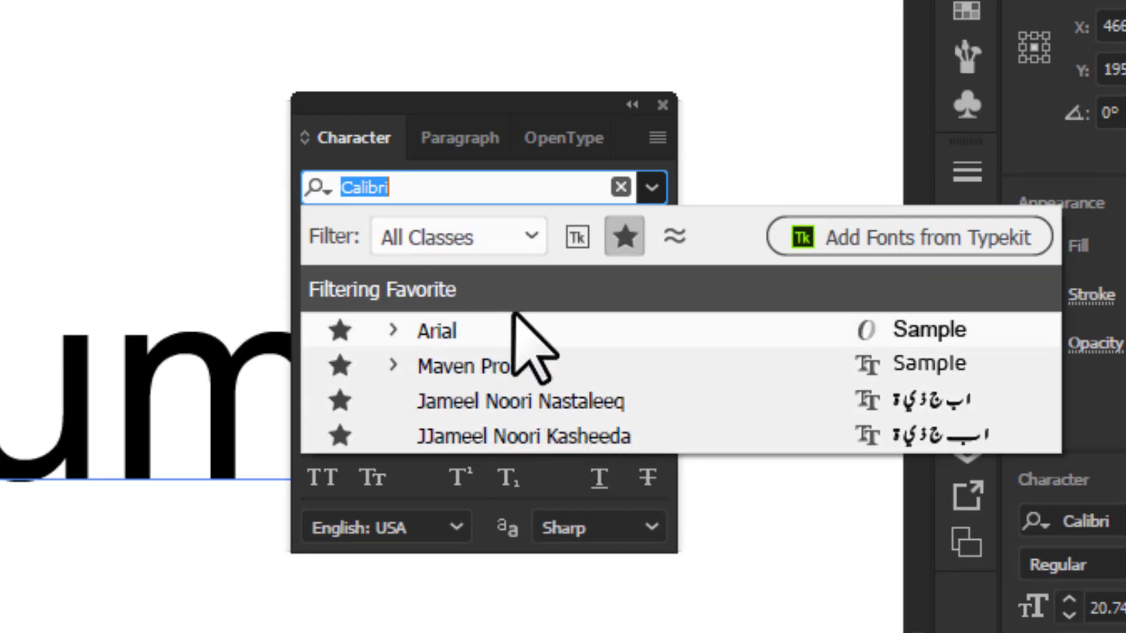
left_click(623, 236)
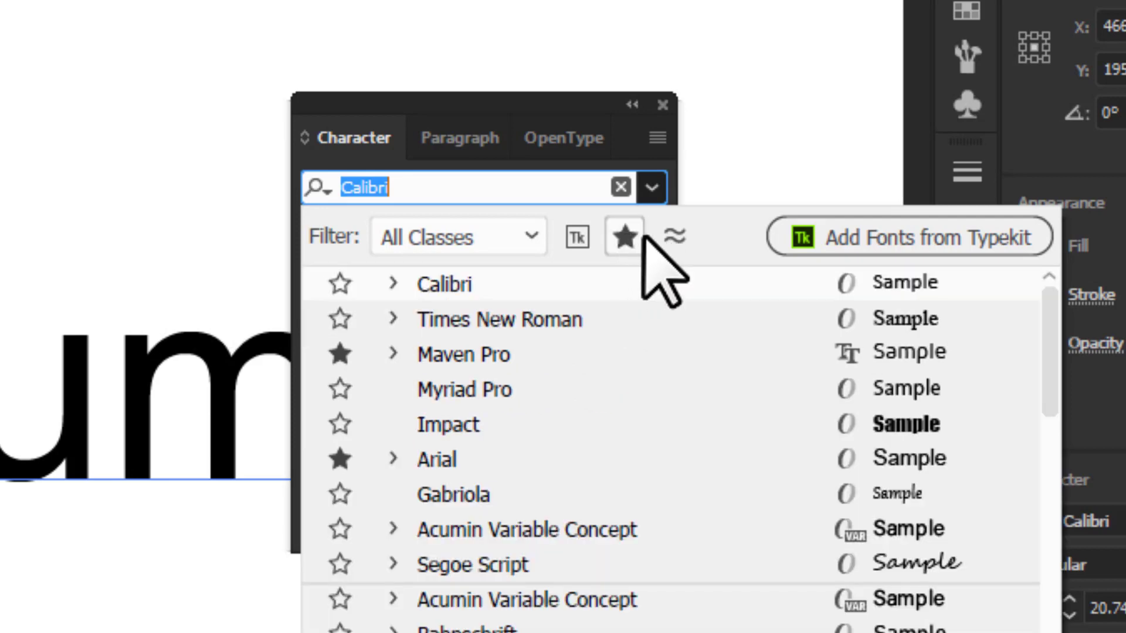
left_click(736, 118)
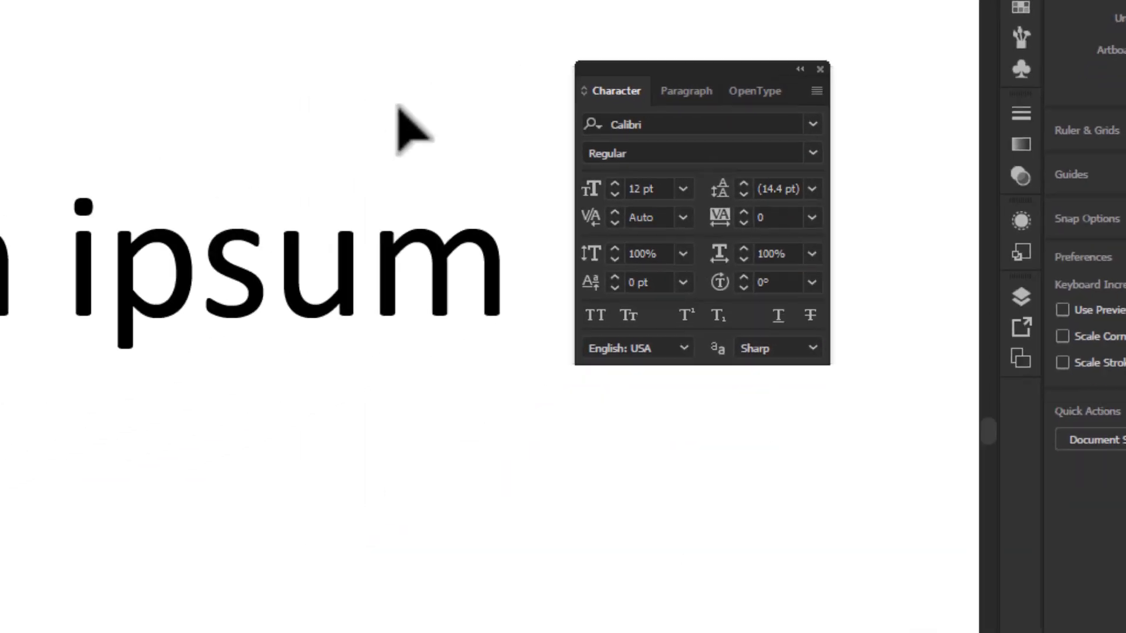
Reselect the "Lorem ipsum" text and switch the Favorite filter on and off in its font list.
left_click_drag(611, 104, 156, 391)
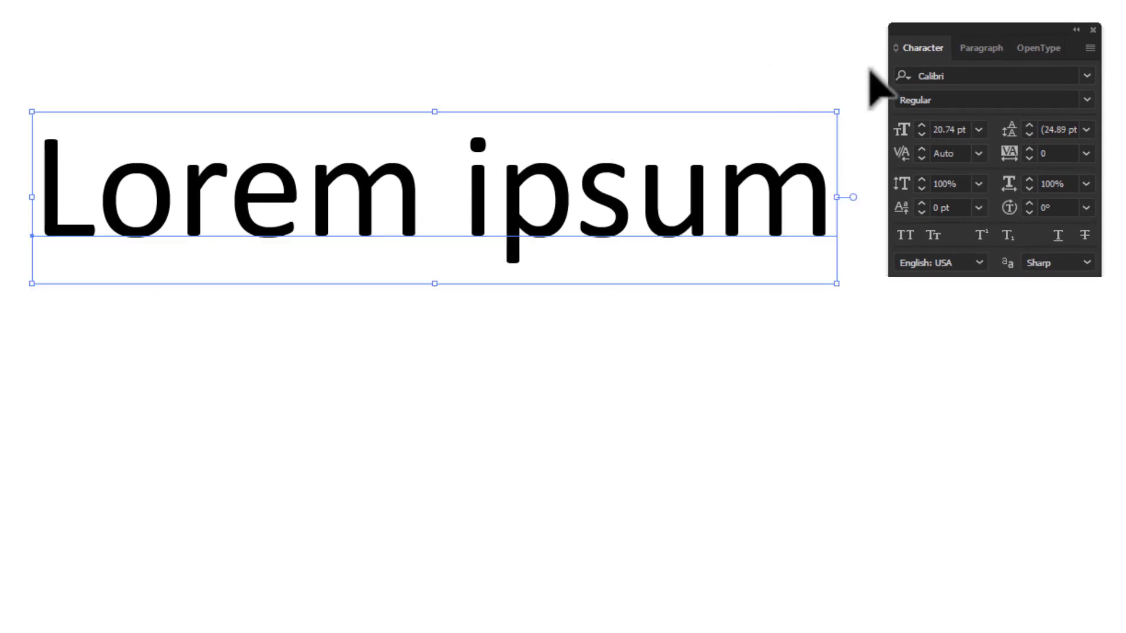
left_click(1088, 76)
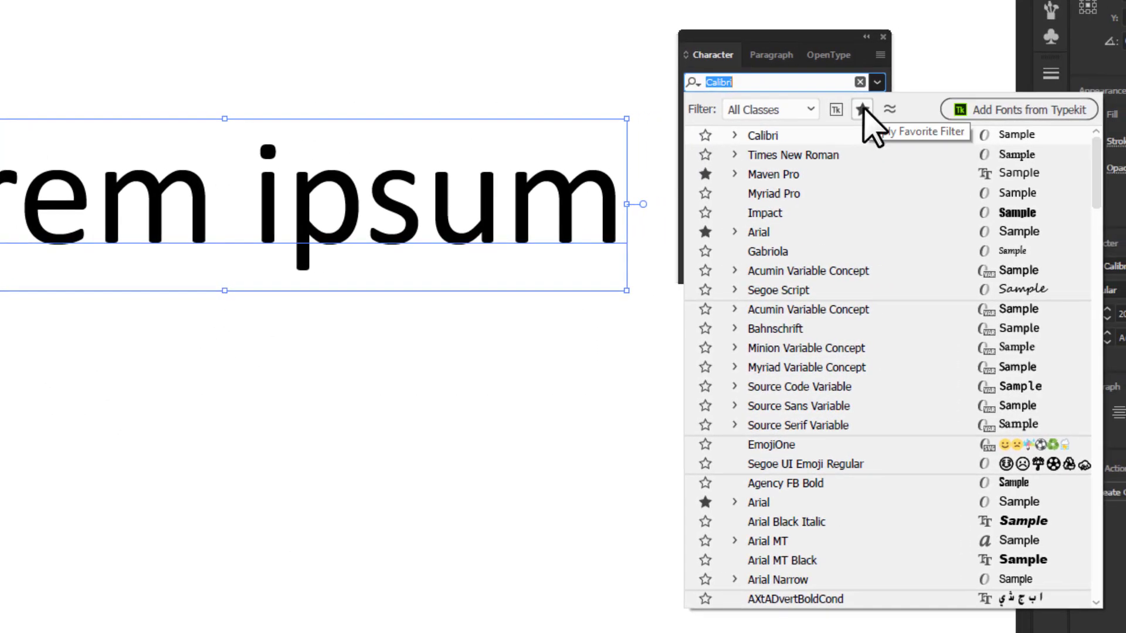
left_click(1074, 102)
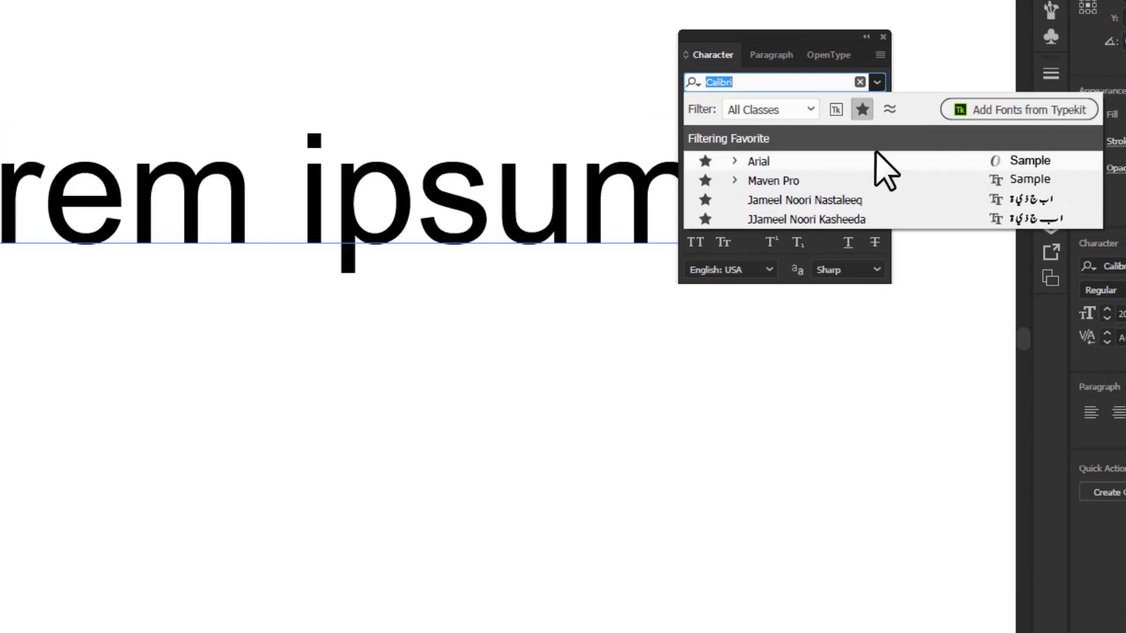
left_click(863, 111)
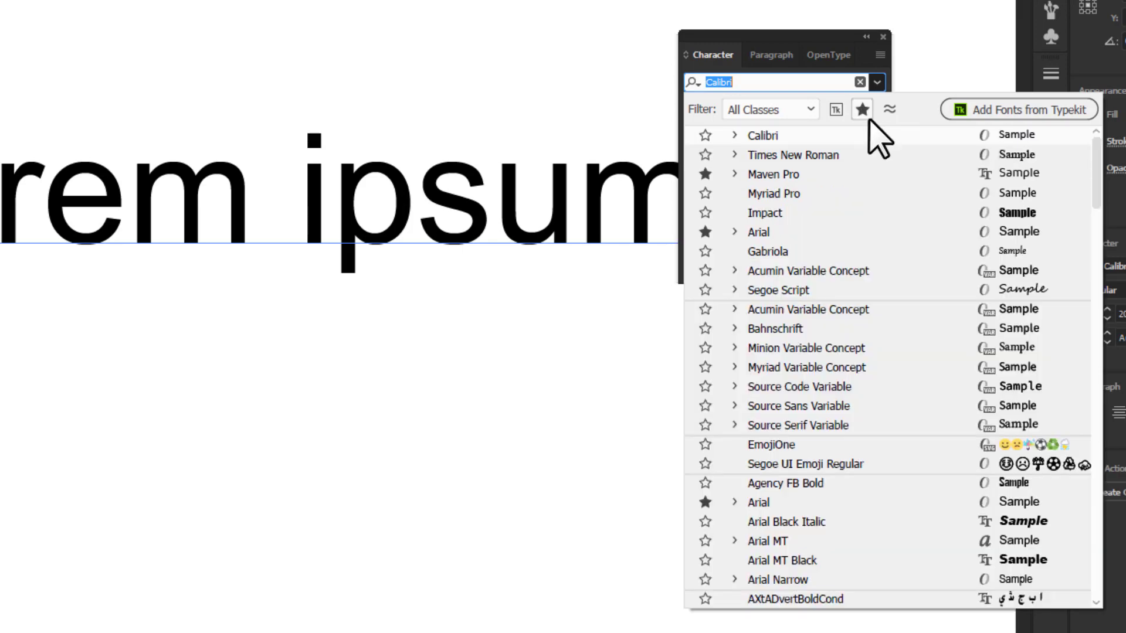
Search the font list for "time", preview Times New Roman on the text, and clear the search.
scroll(792, 392, "down", 2)
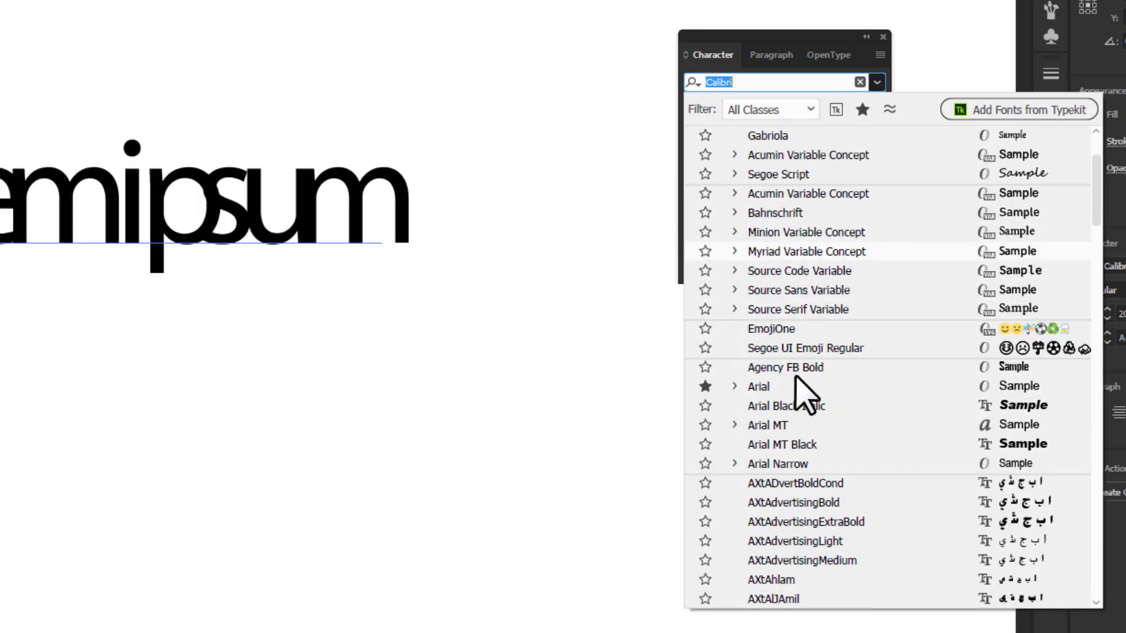
scroll(806, 393, "up", 2)
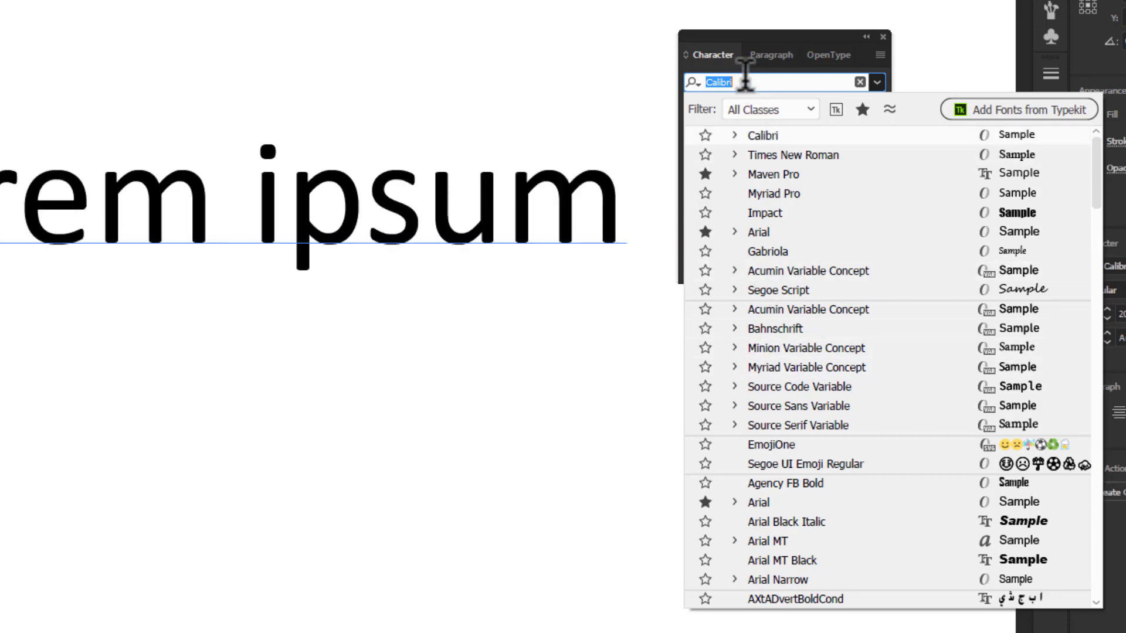
type("time")
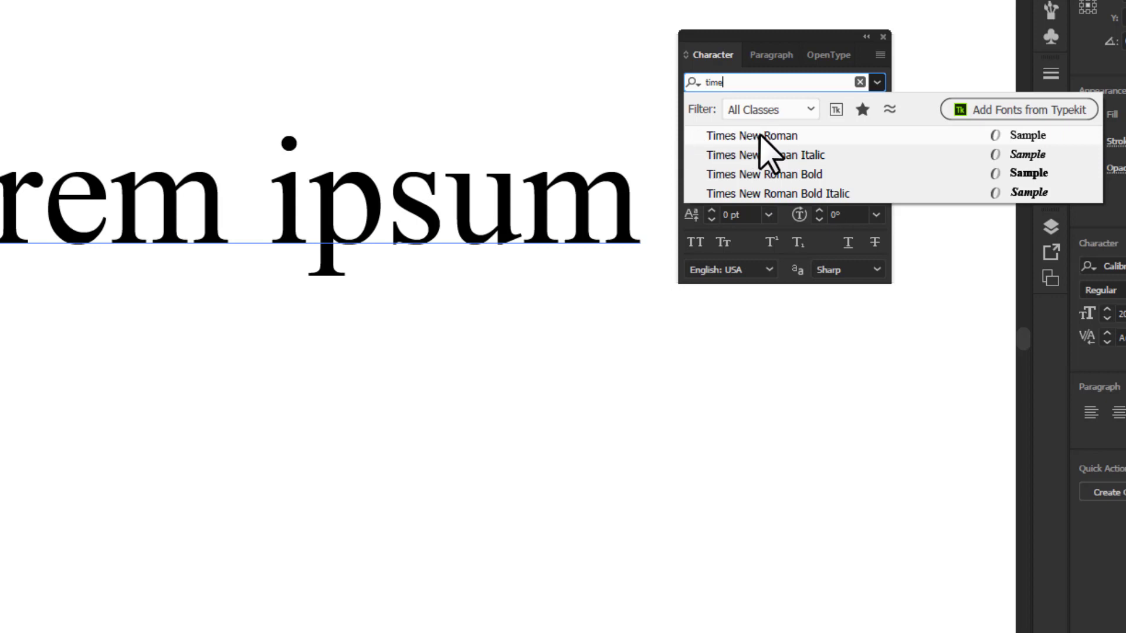
key("ctrl+a")
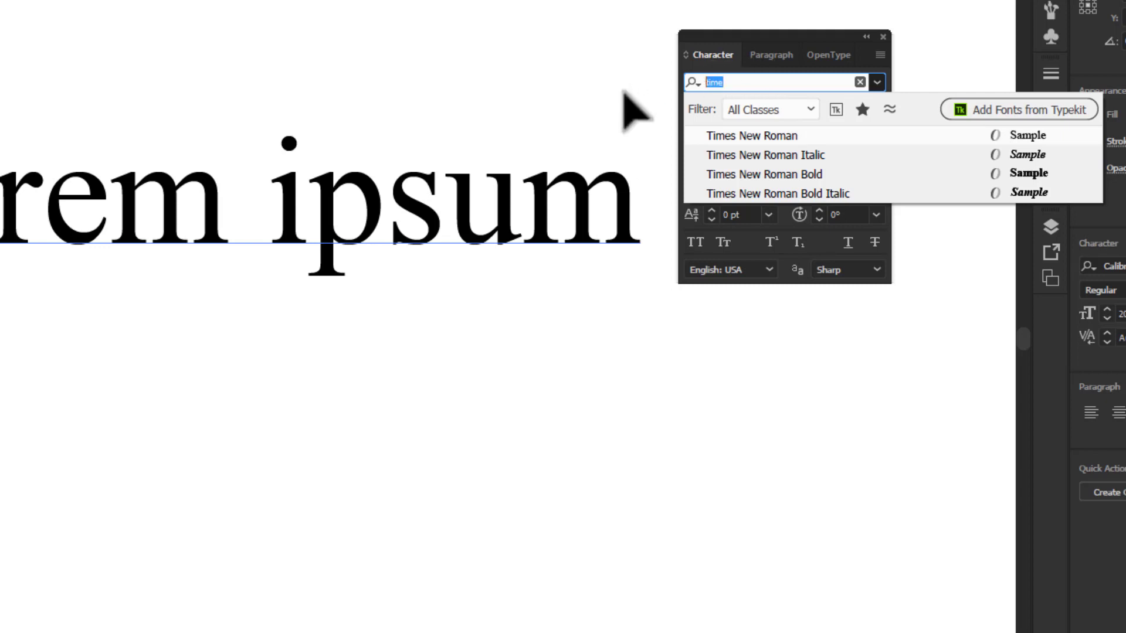
key("BackSpace")
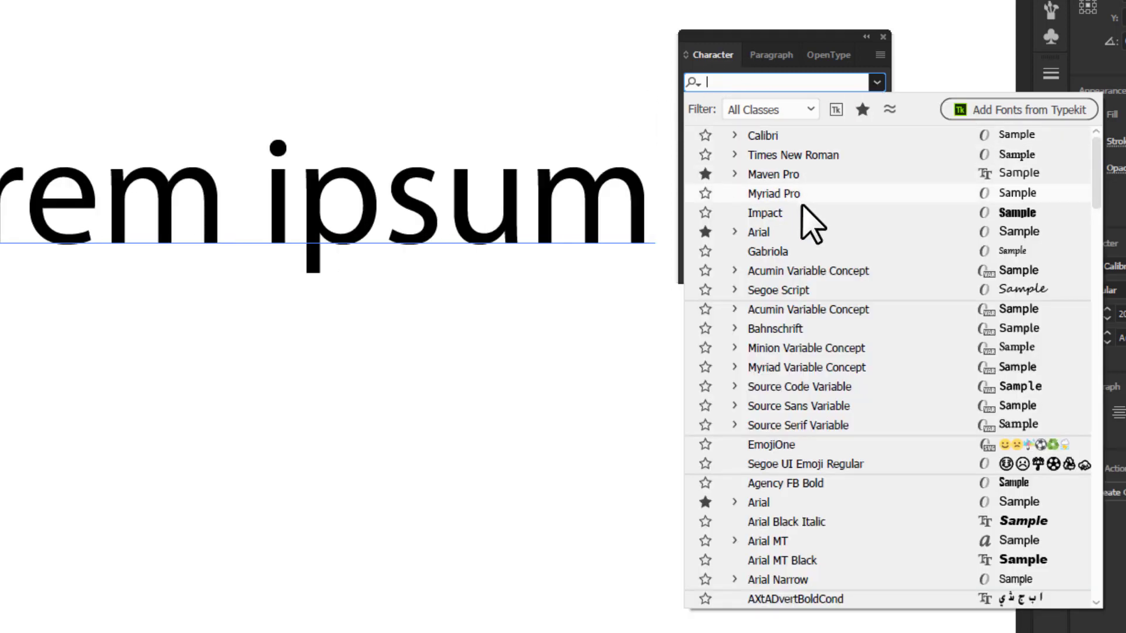
Mark Times New Roman as a favorite in the full font list and deselect the "Lorem ipsum" text.
scroll(812, 225, "down", 12)
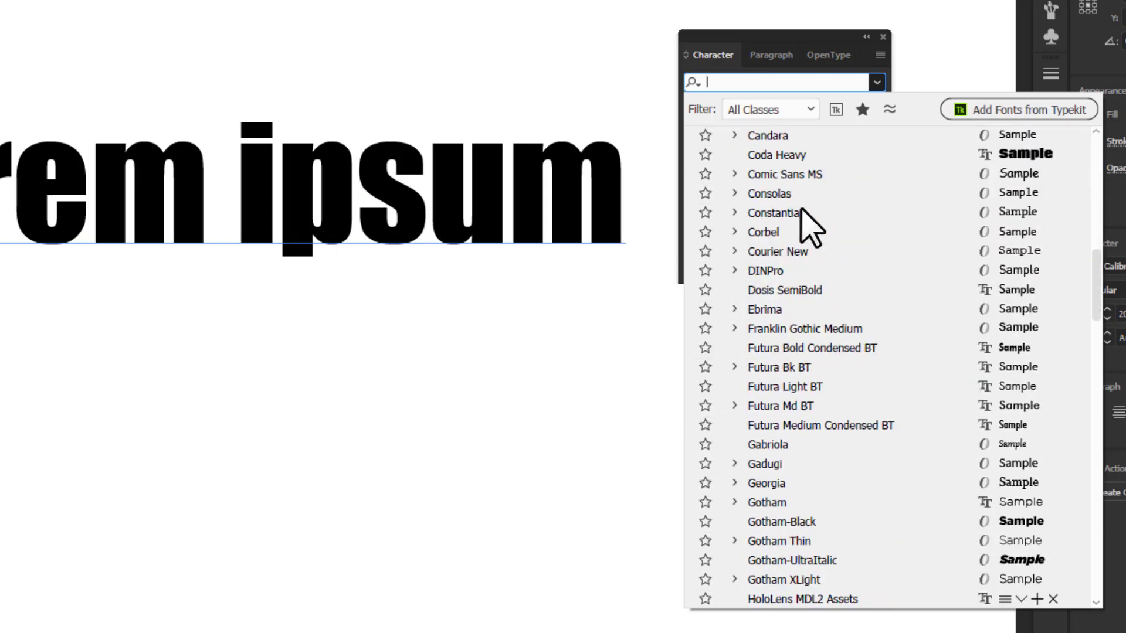
scroll(811, 227, "down", 3)
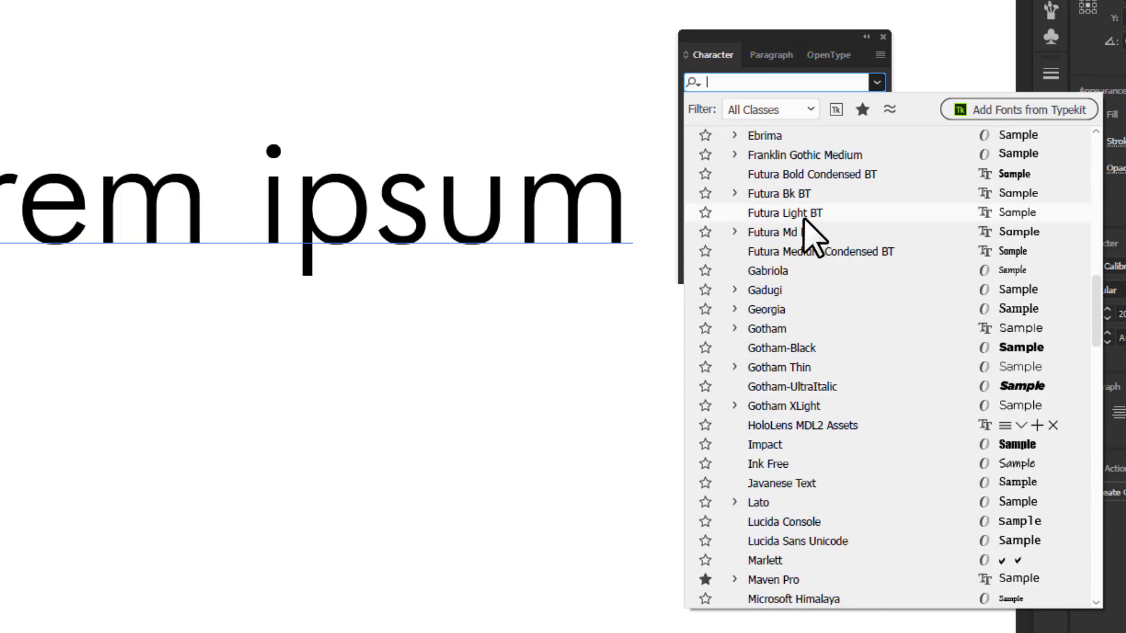
scroll(801, 235, "down", 6)
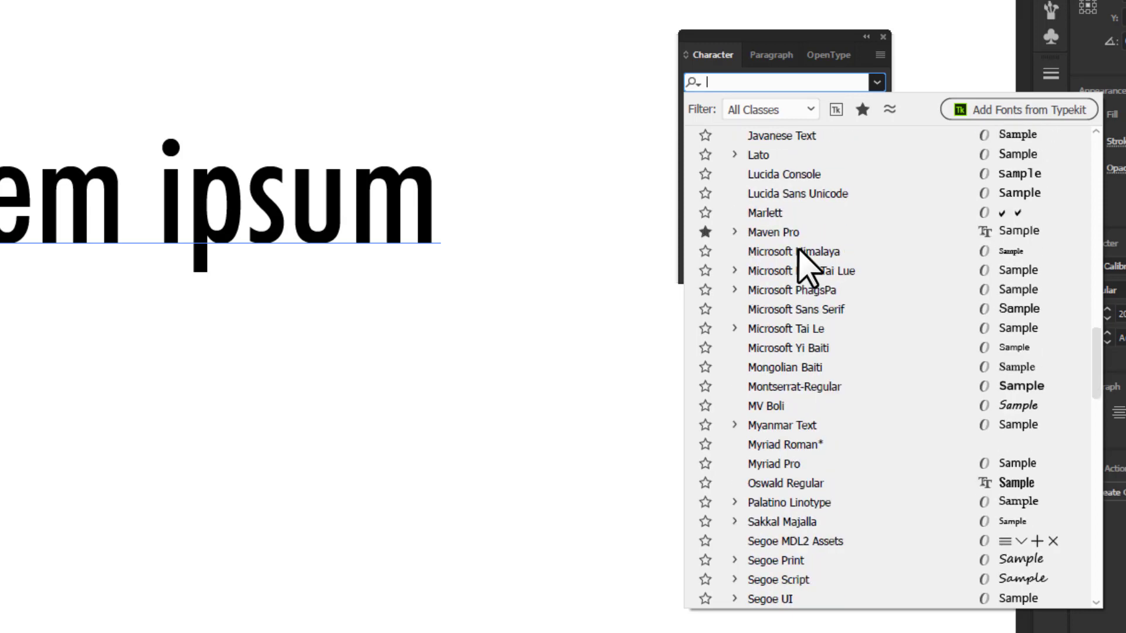
scroll(798, 249, "down", 9)
scroll(798, 251, "up", 1)
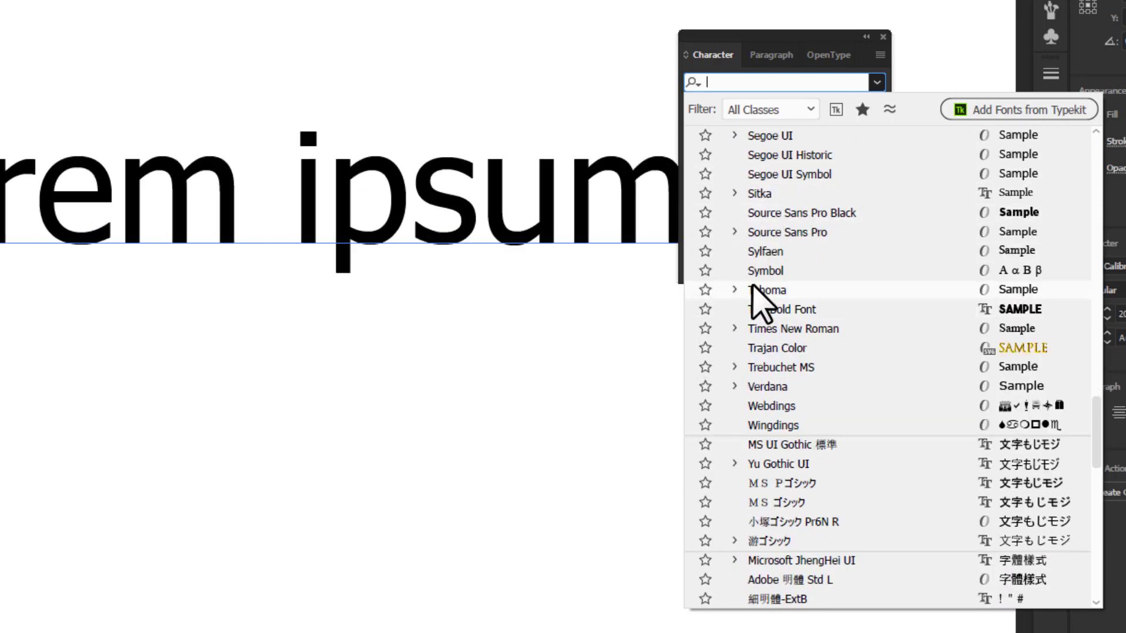
scroll(754, 290, "down", 1)
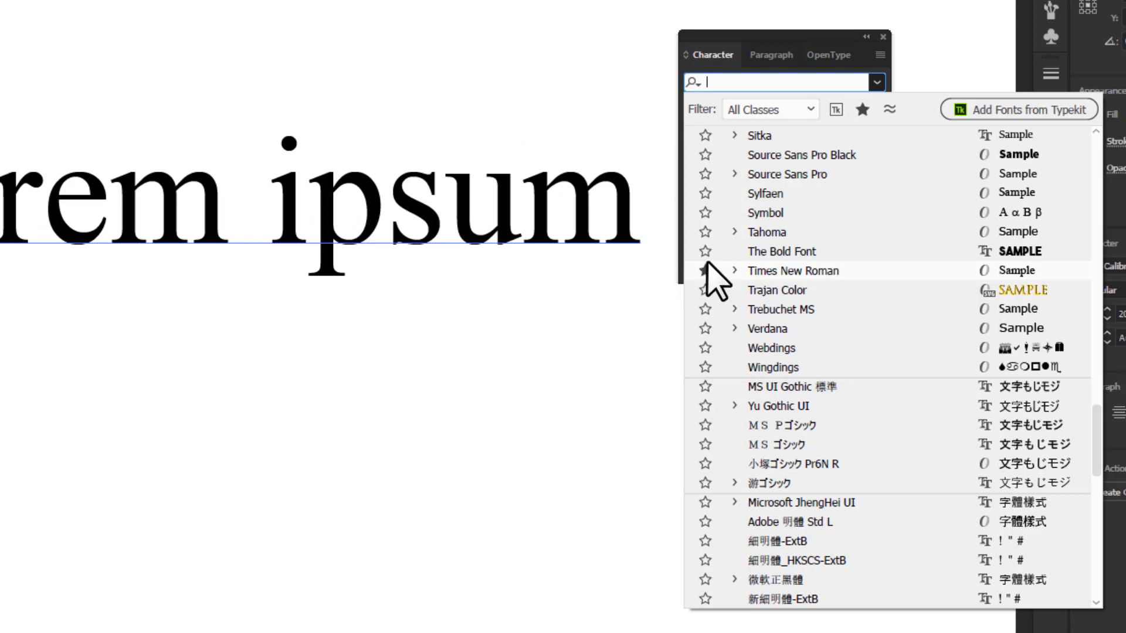
left_click(556, 325)
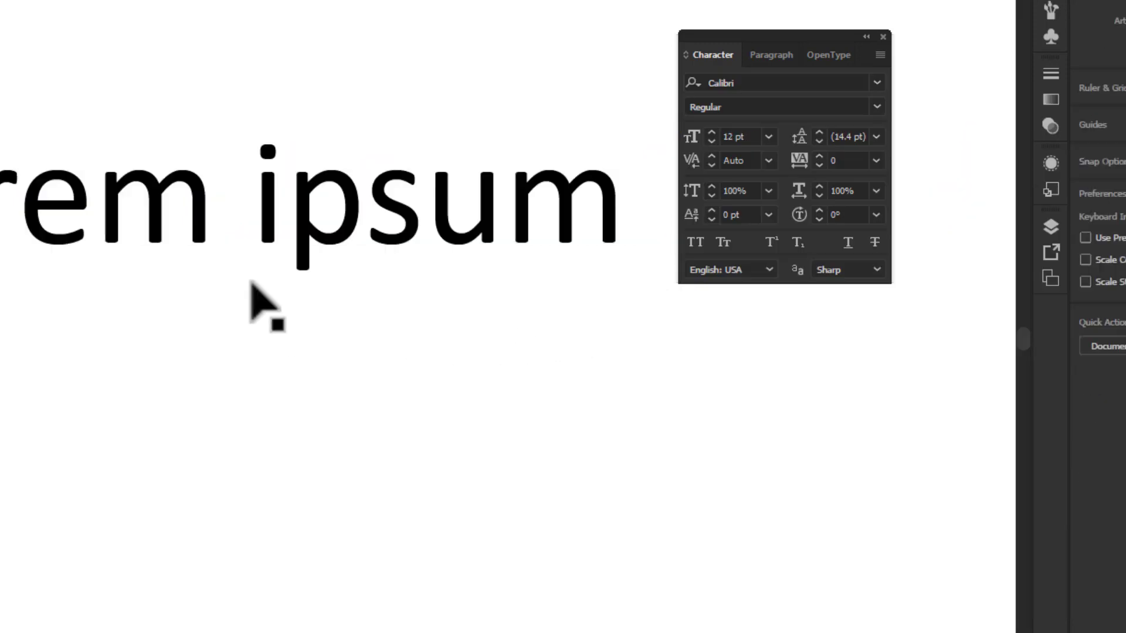
Apply Times New Roman to the "Lorem ipsum" text from the font list filtered by favorites.
left_click_drag(363, 42, 6, 376)
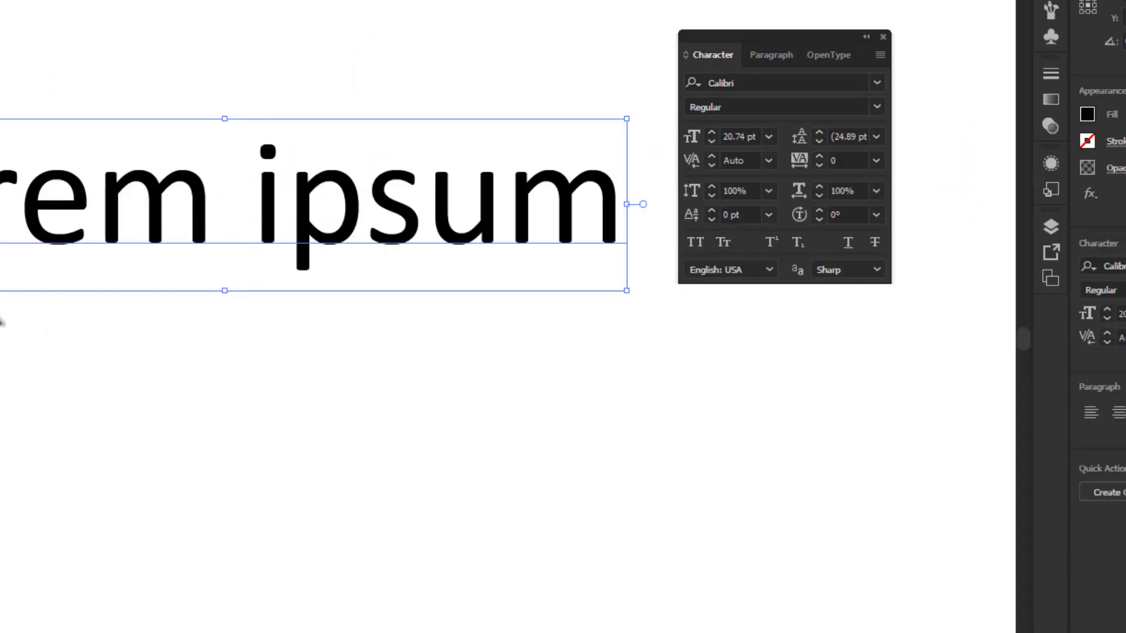
left_click(875, 82)
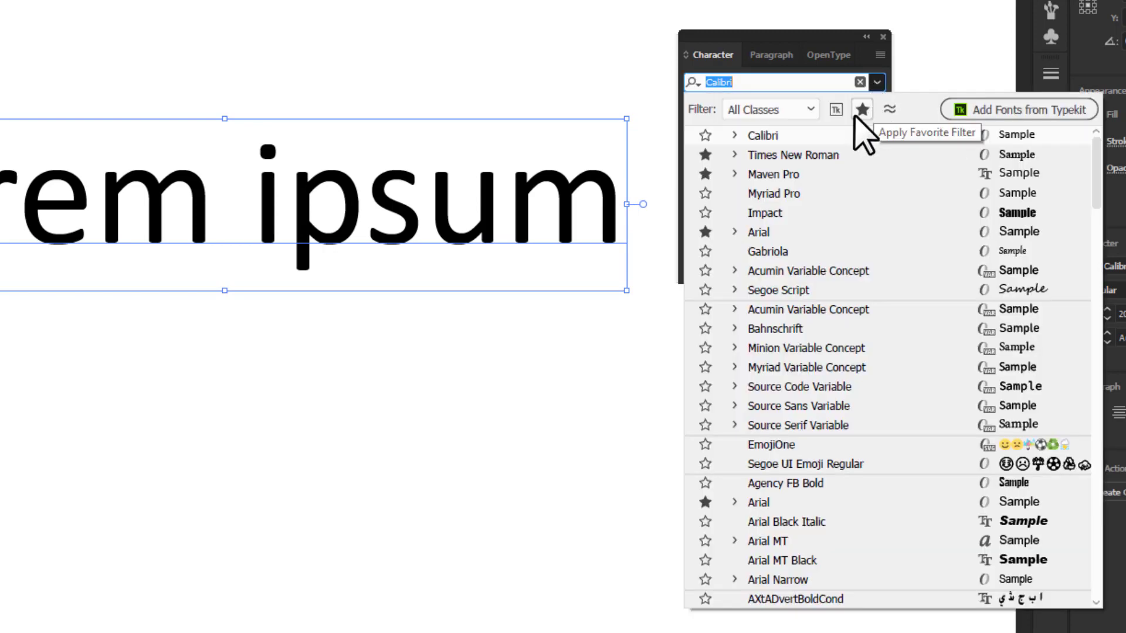
left_click(862, 109)
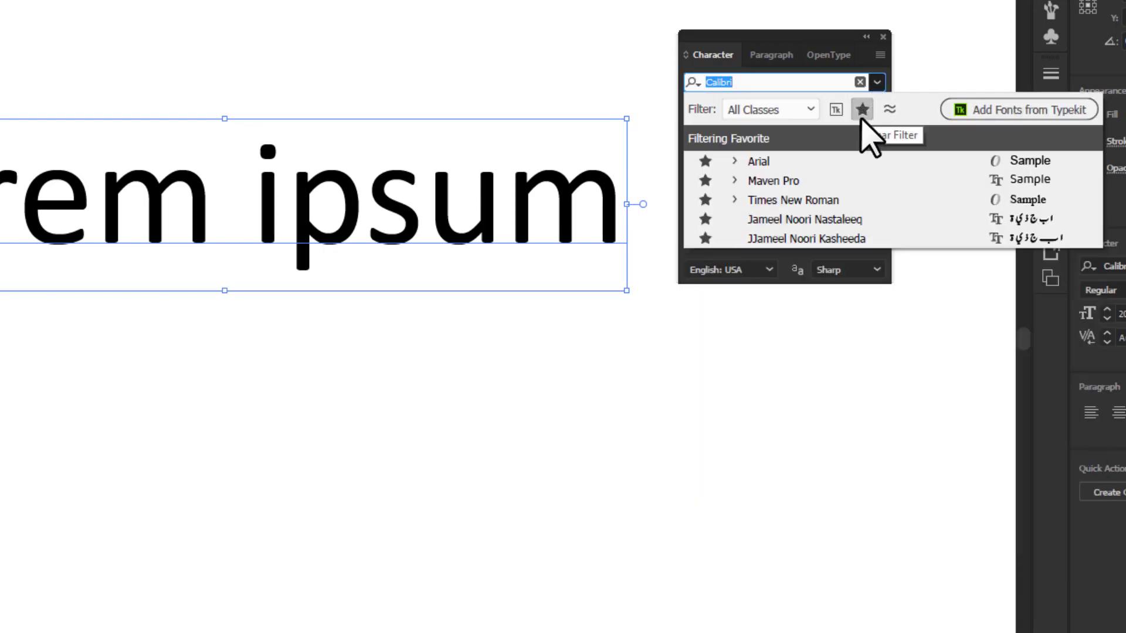
left_click(803, 200)
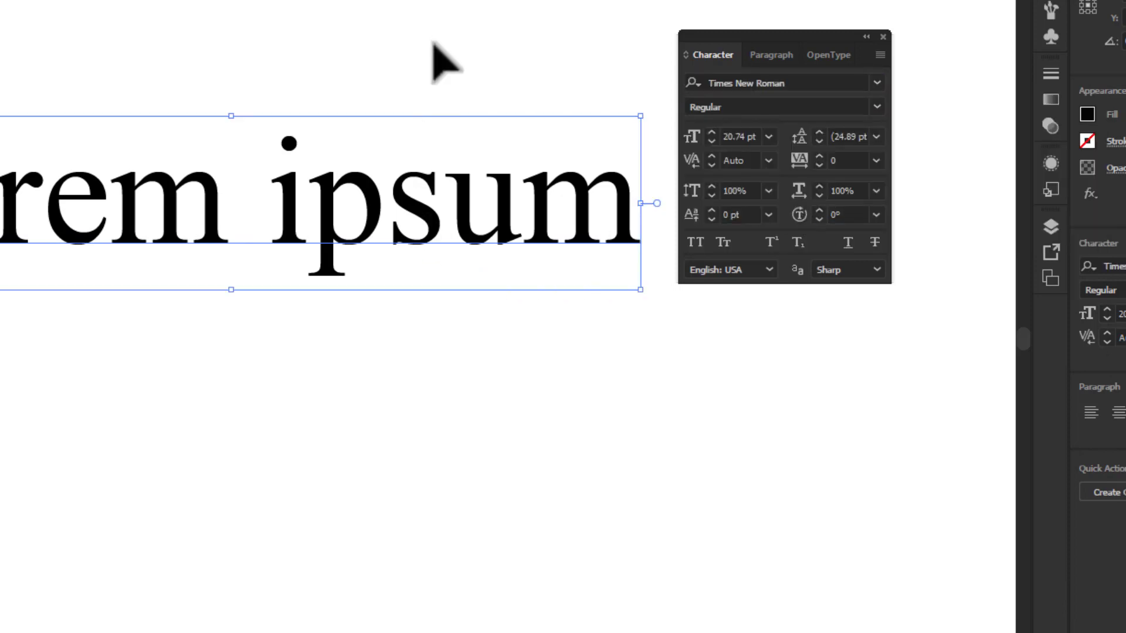
Clear the Favorite filter in the "Lorem ipsum" text's font list and browse all the fonts.
left_click_drag(434, 39, 6, 331)
left_click_drag(178, 242, 118, 238)
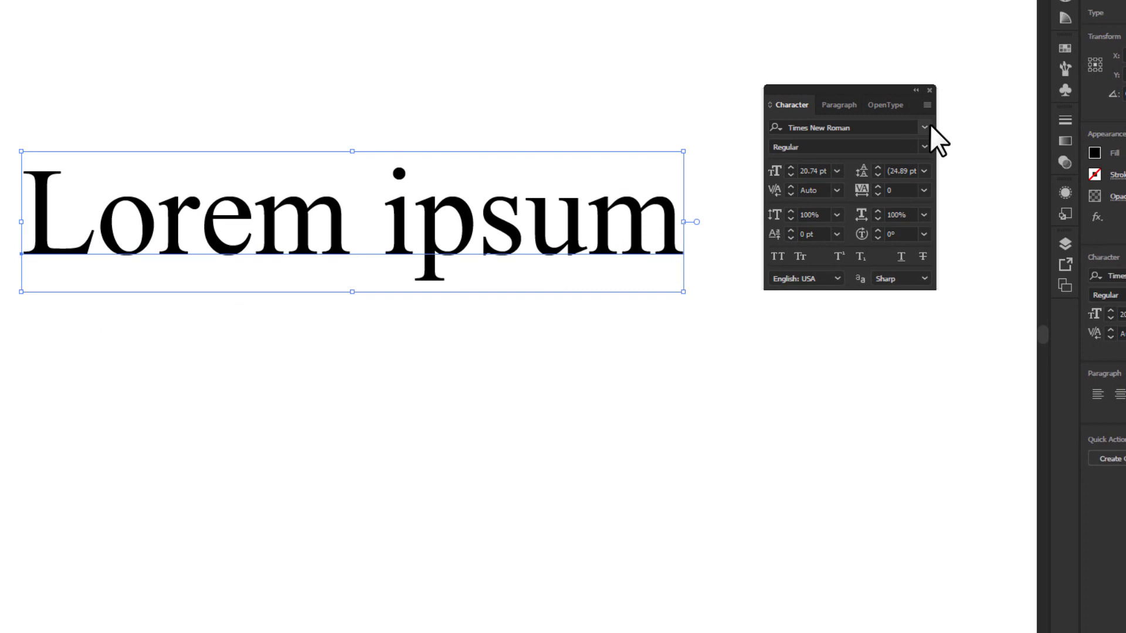
left_click(926, 126)
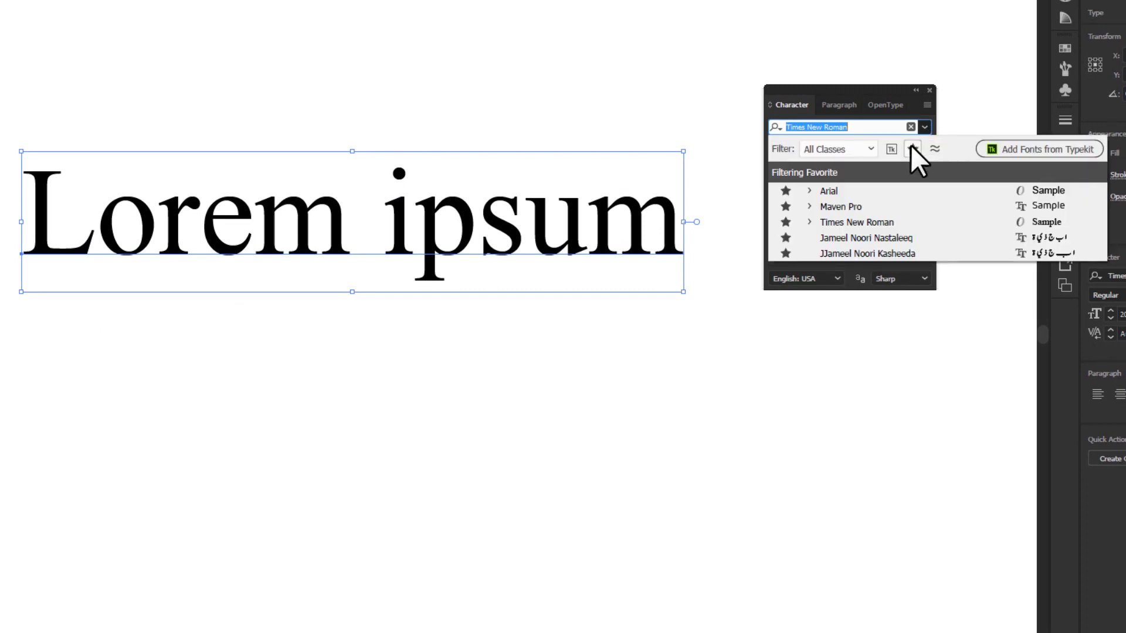
left_click(911, 149)
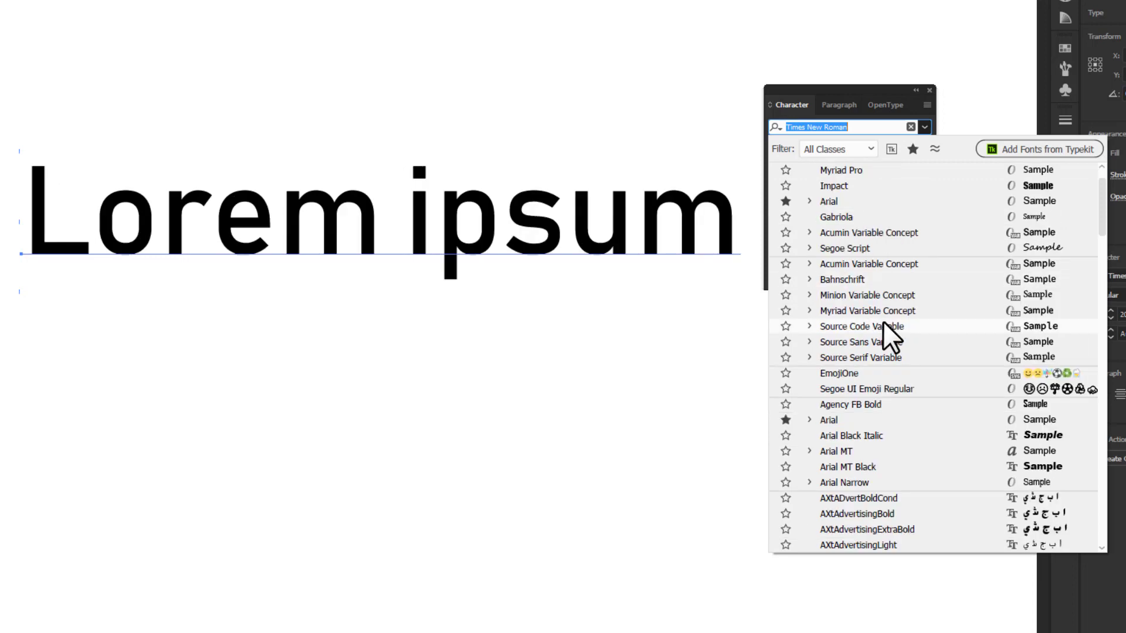
scroll(885, 321, "up", 1)
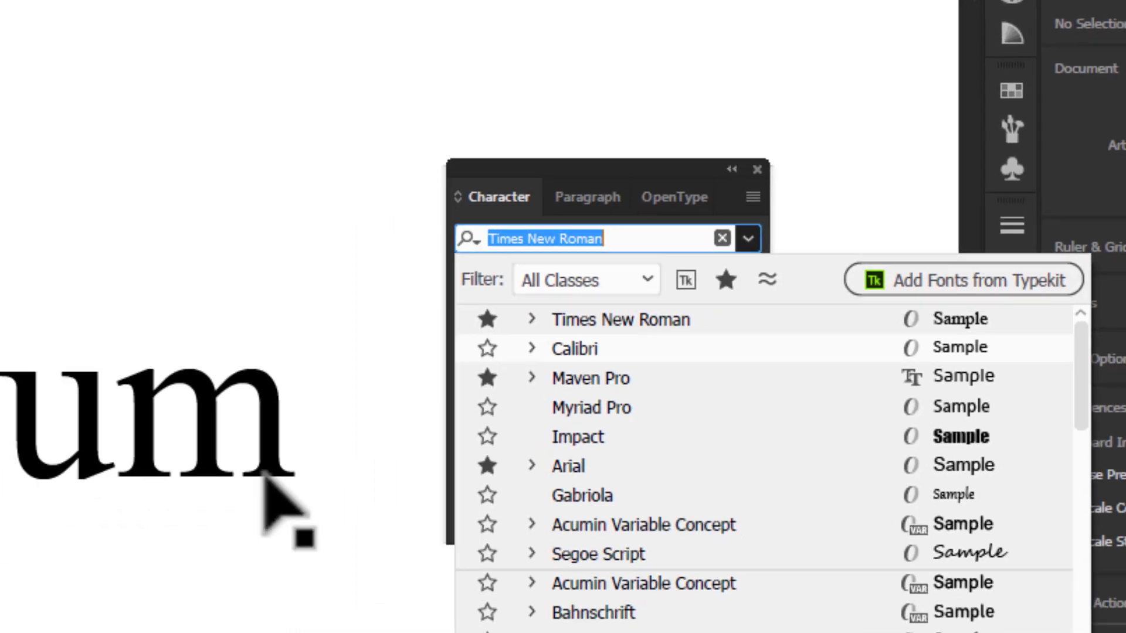
Apply Minion Variable Concept Display Bold to the "Lorem ipsum" text from the fonts similar to Times New Roman, and deselect it.
left_click(68, 586)
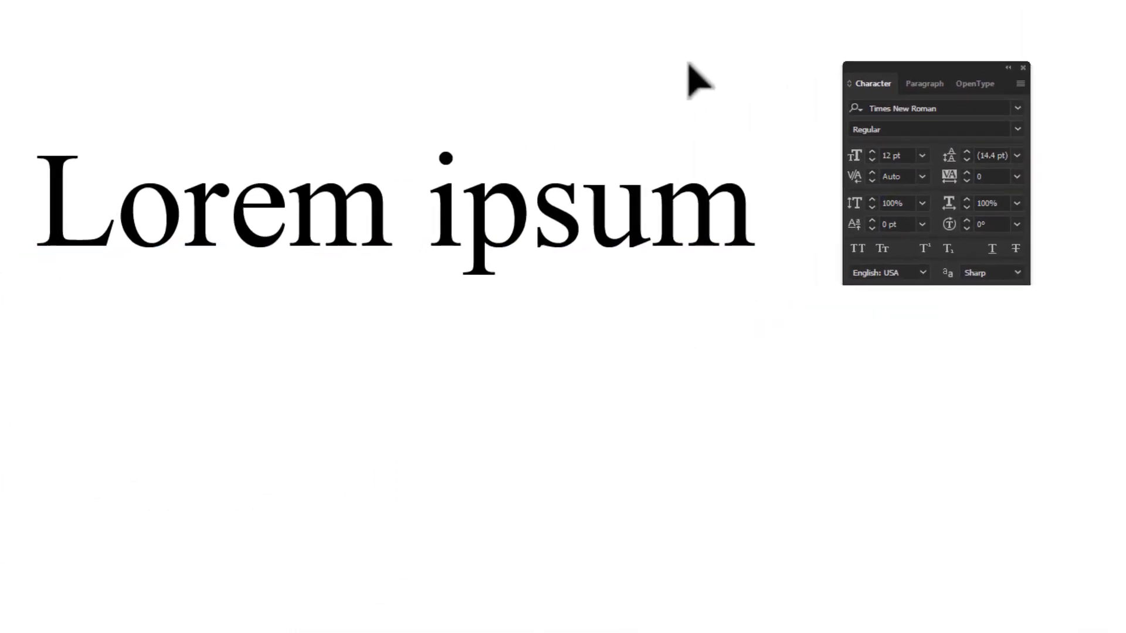
left_click_drag(691, 62, 264, 247)
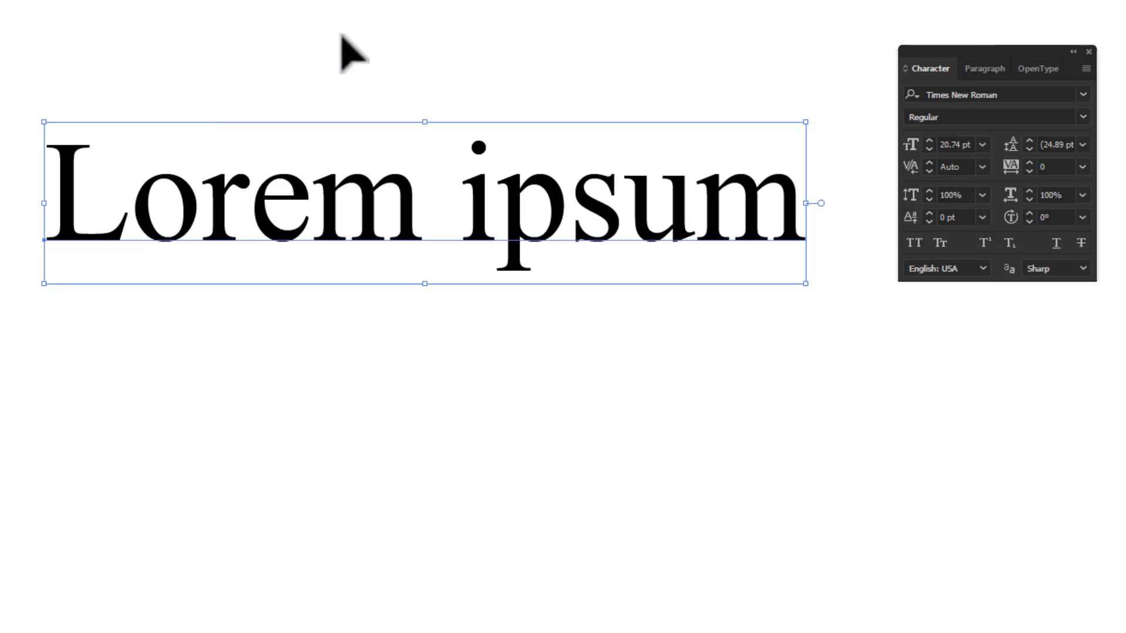
left_click_drag(339, 24, 826, 341)
left_click(1083, 94)
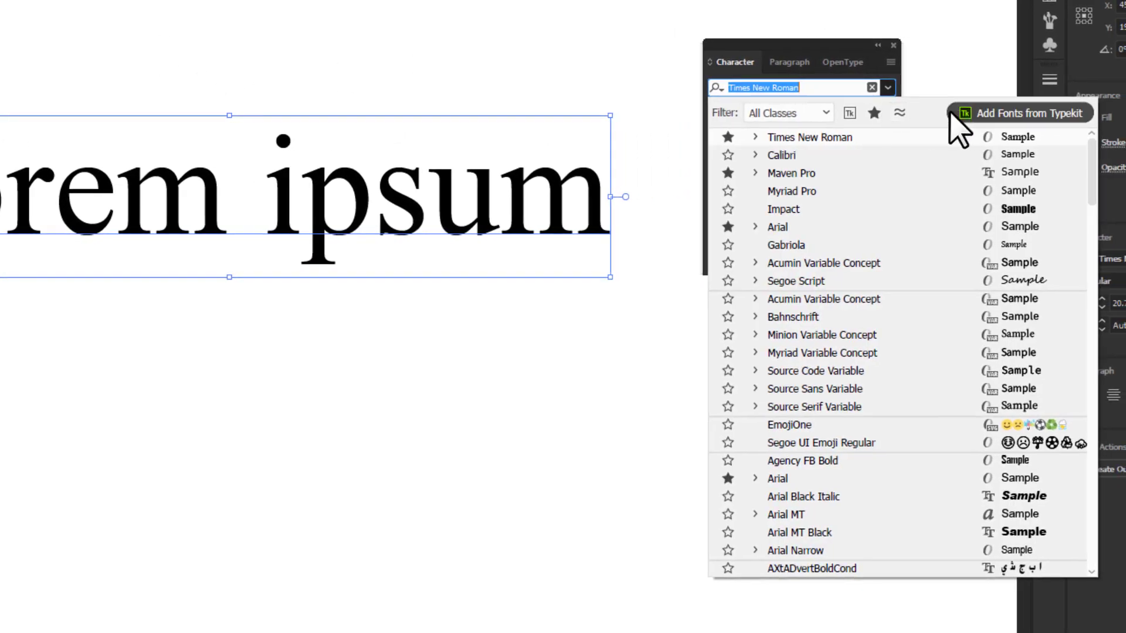
left_click(899, 112)
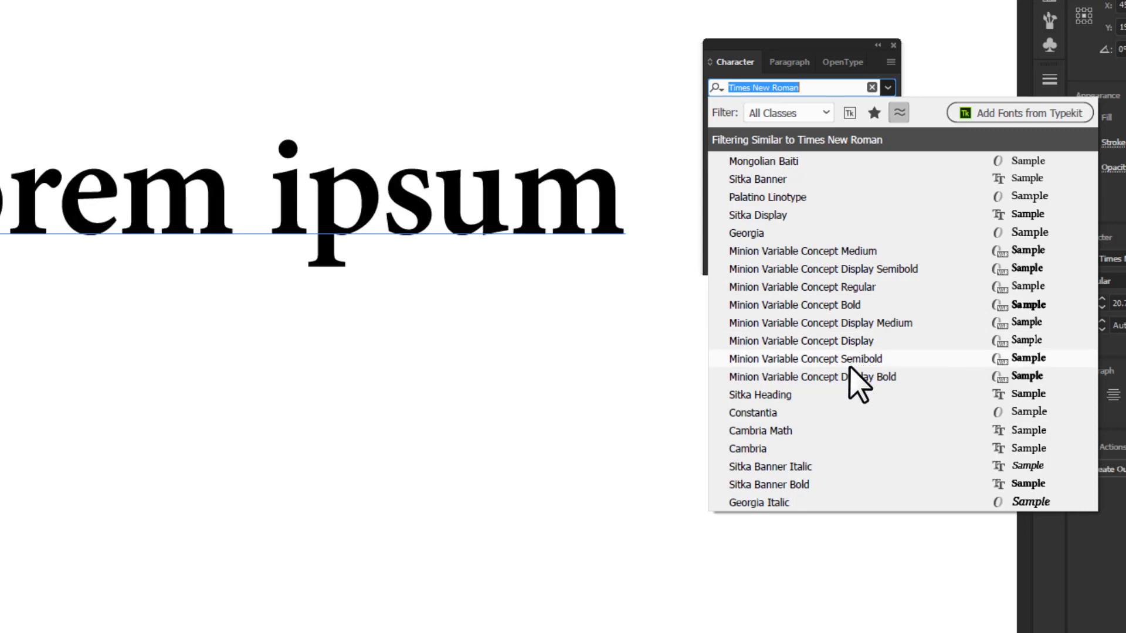
left_click(819, 380)
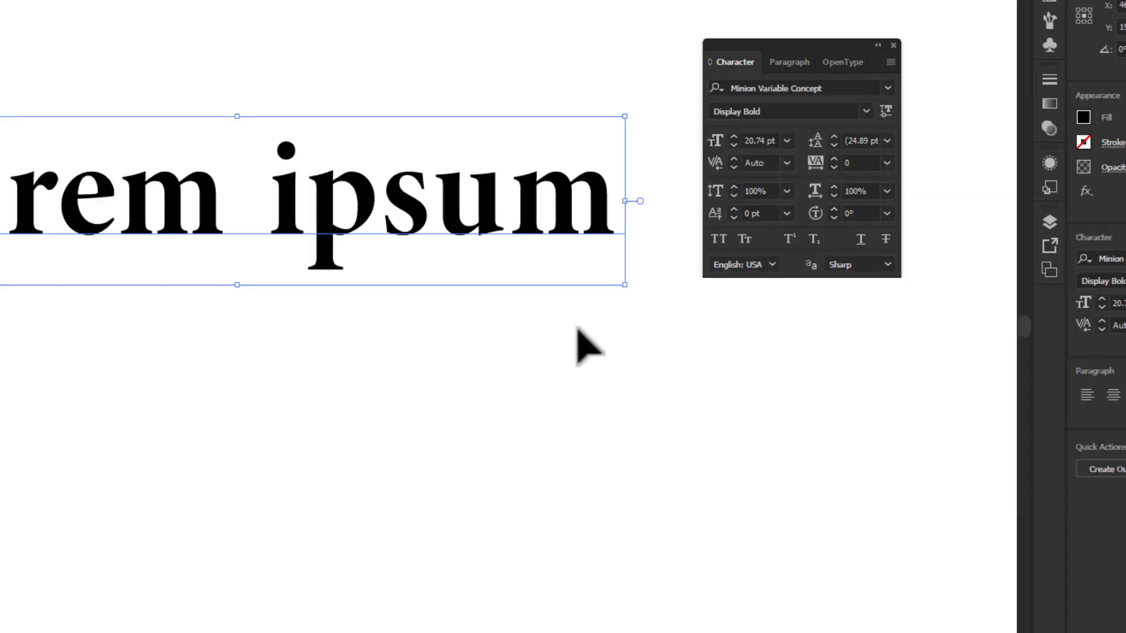
left_click(584, 370)
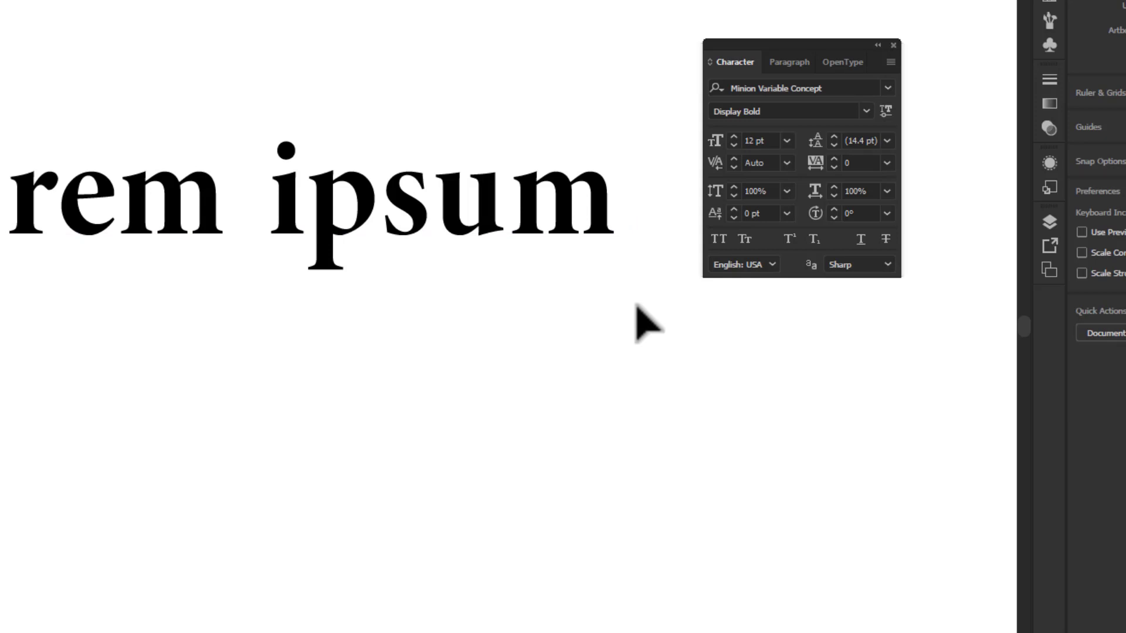
Look through the fonts similar to Minion Variable Concept Display Bold in the font list.
left_click(883, 91)
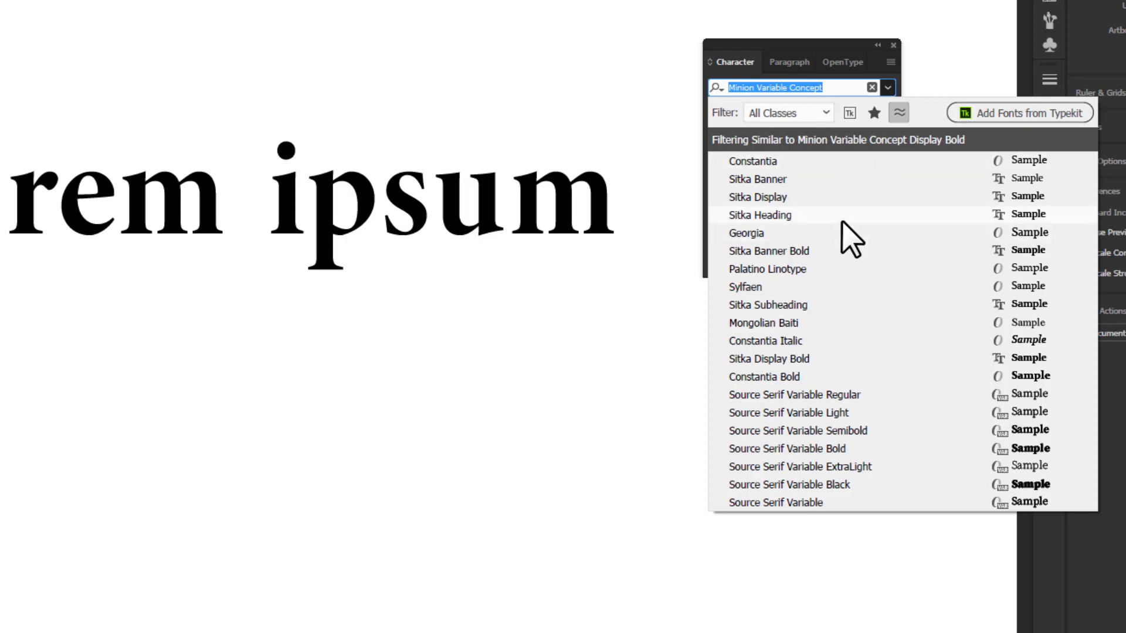
left_click(441, 12)
left_click_drag(485, 41, 377, 273)
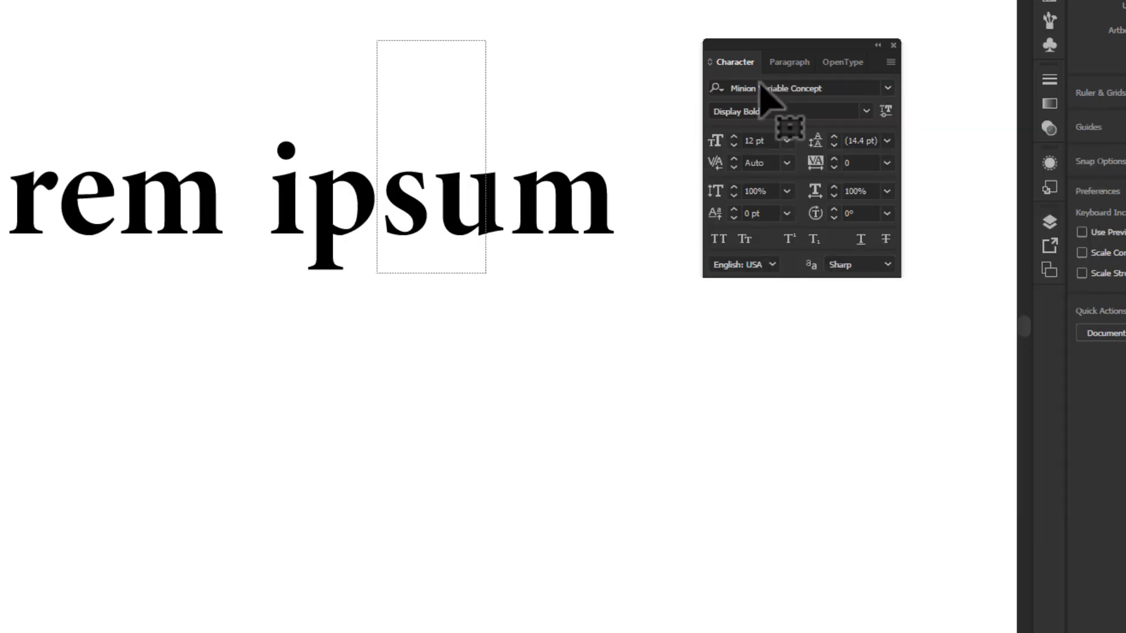
left_click(888, 90)
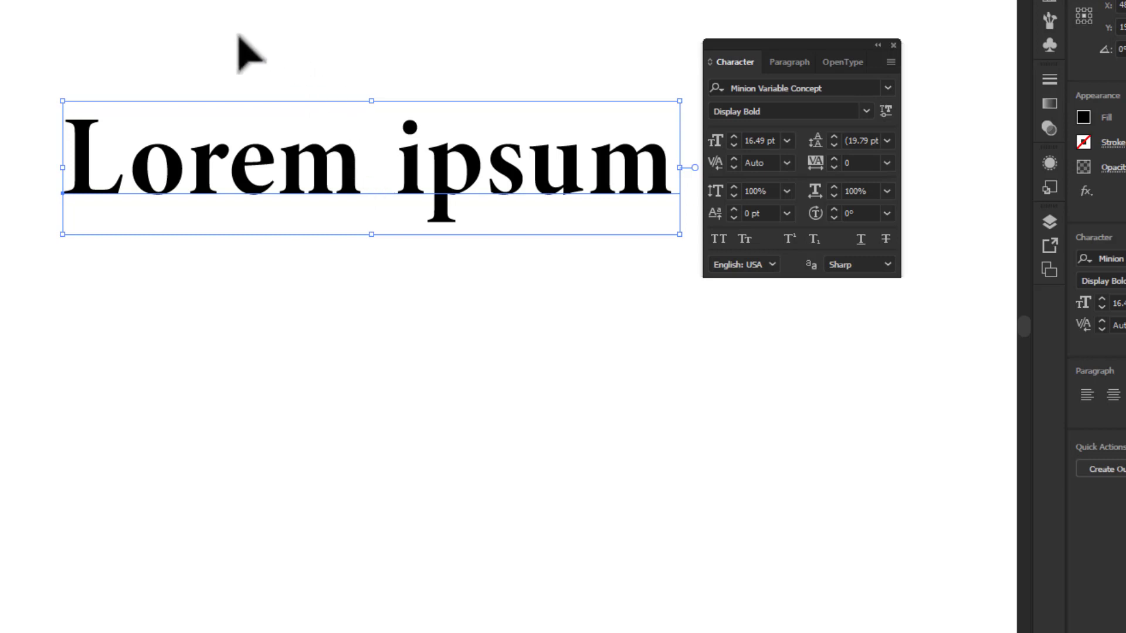
Search the fonts for "acu" and apply Acumin Variable Concept Default to the "Lorem ipsum" text.
left_click_drag(215, 36, 567, 278)
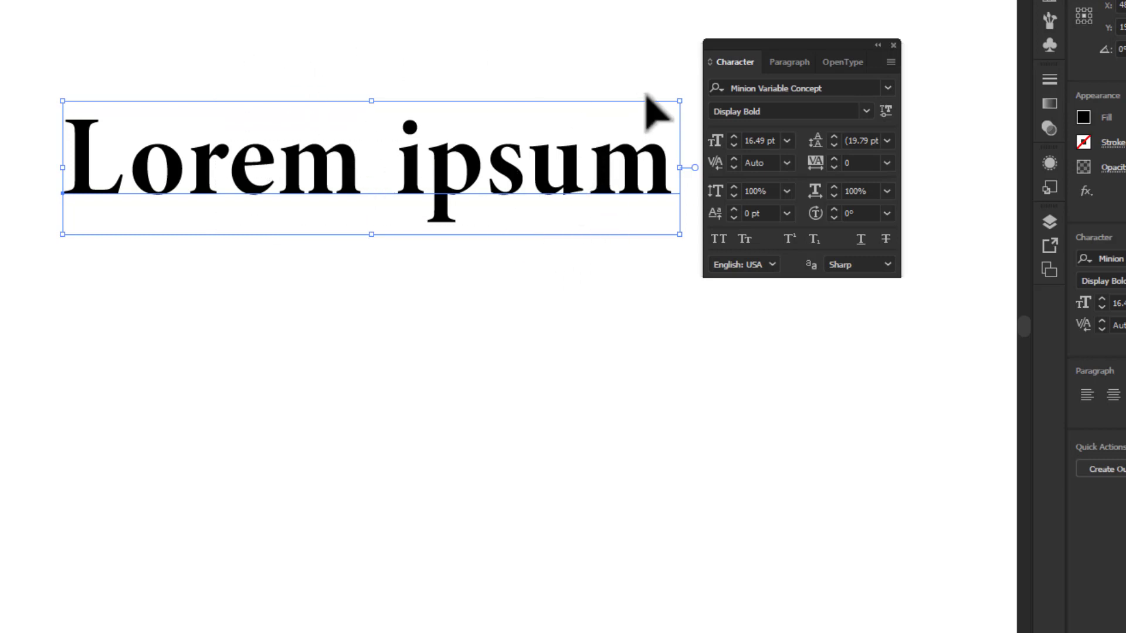
left_click(854, 88)
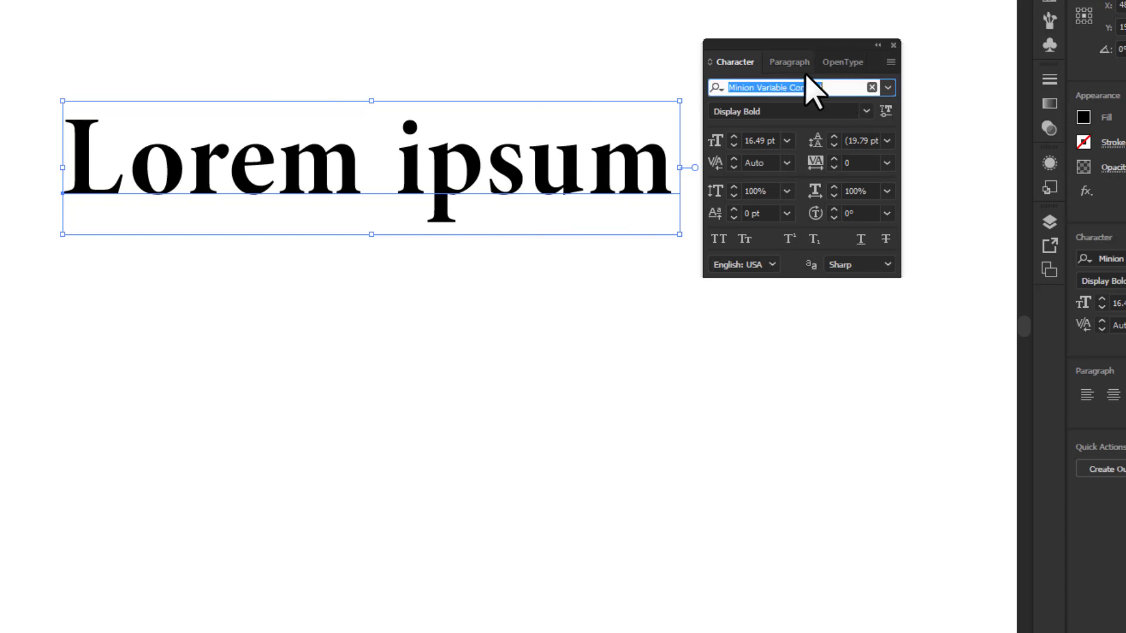
type("acu")
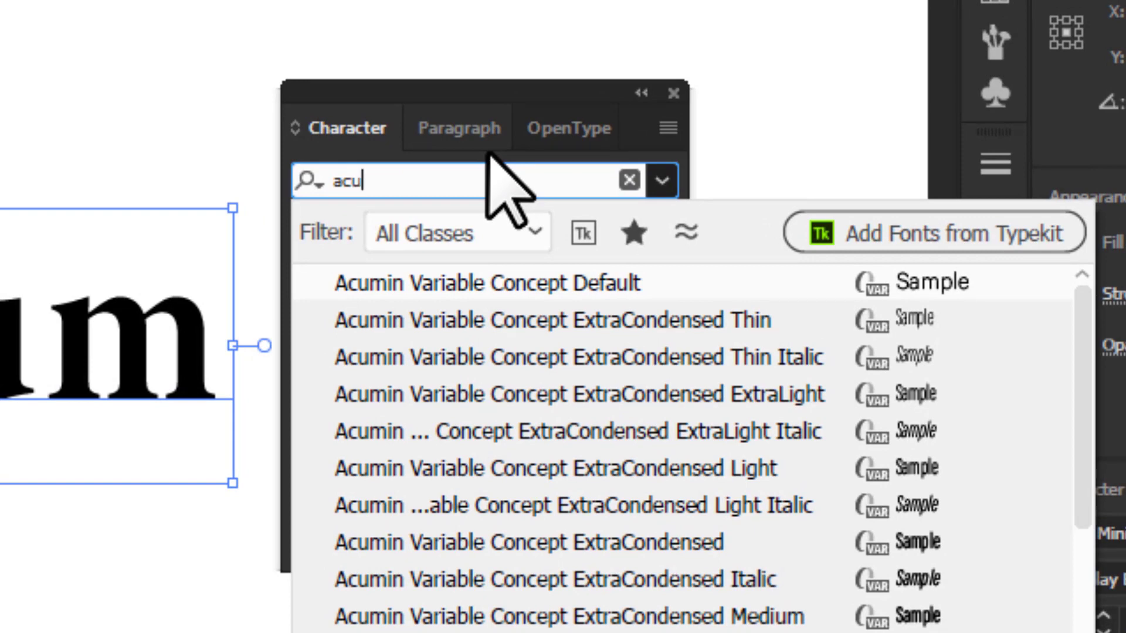
left_click(588, 285)
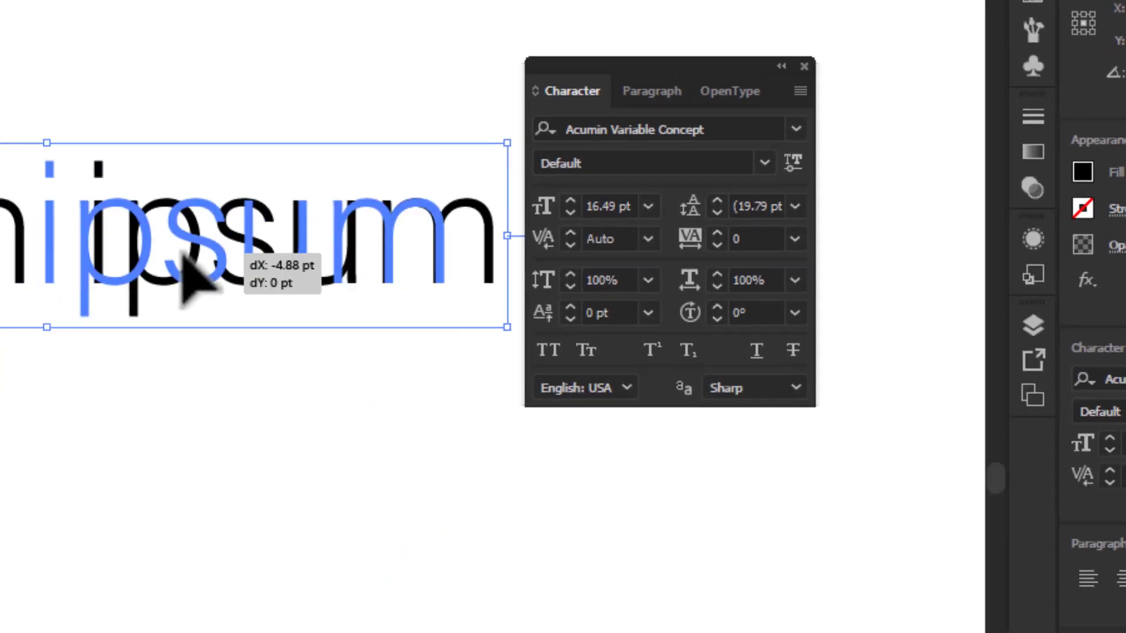
Browse the Acumin Variable Concept font styles for the "Lorem ipsum" text, previewing Medium Italic, without choosing one.
left_click_drag(356, 47, 503, 188)
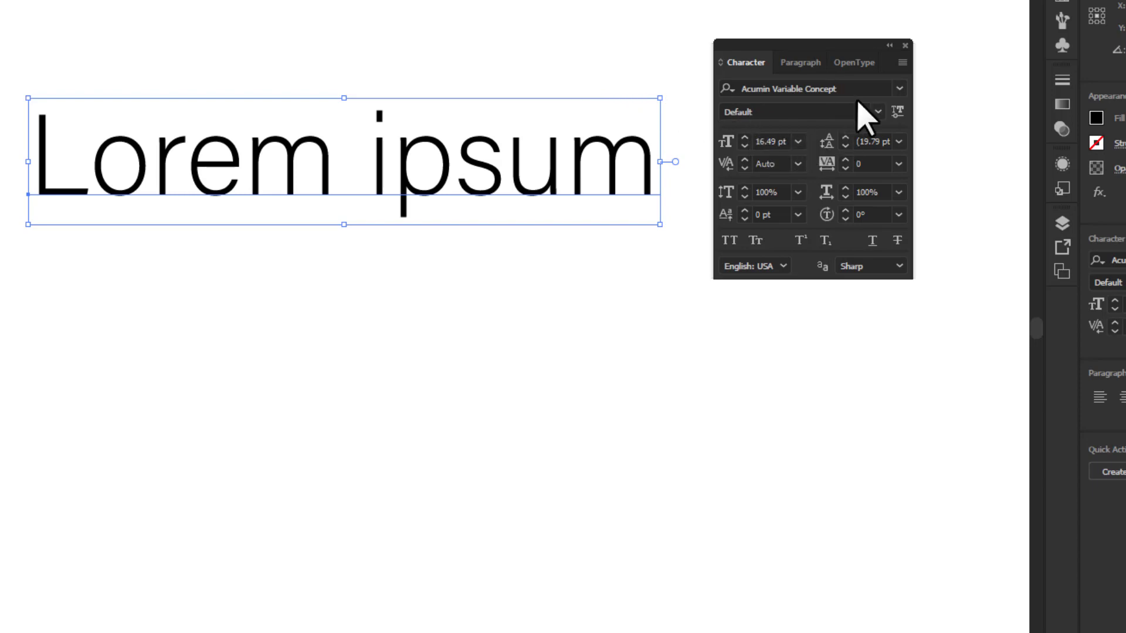
left_click(877, 112)
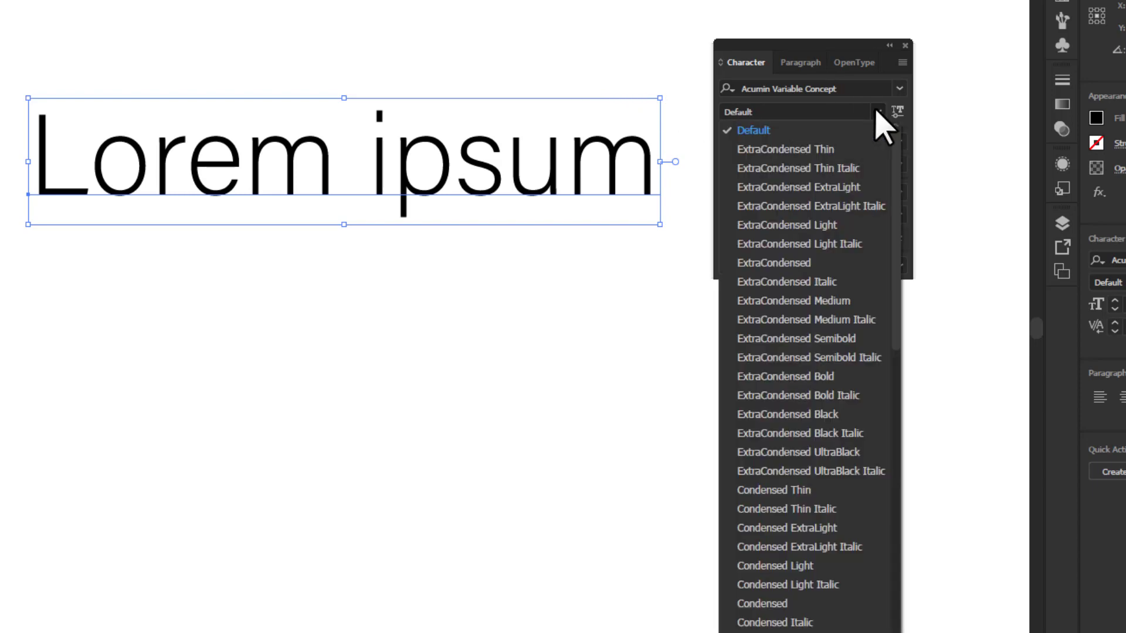
left_click(877, 112)
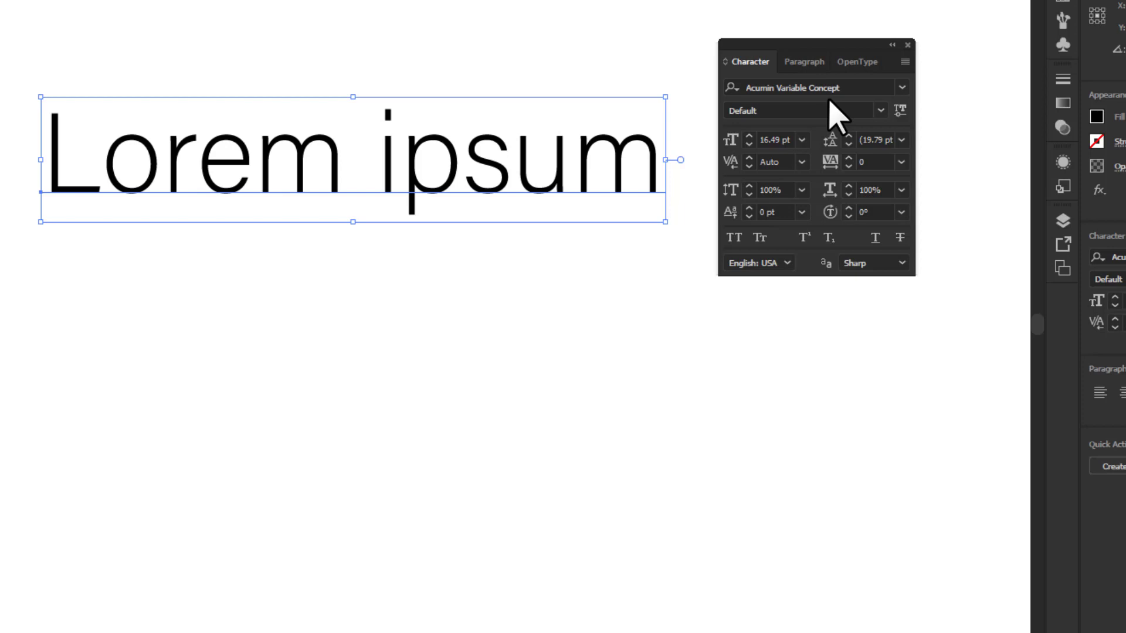
left_click_drag(381, 35, 550, 210)
left_click(880, 111)
scroll(762, 246, "down", 15)
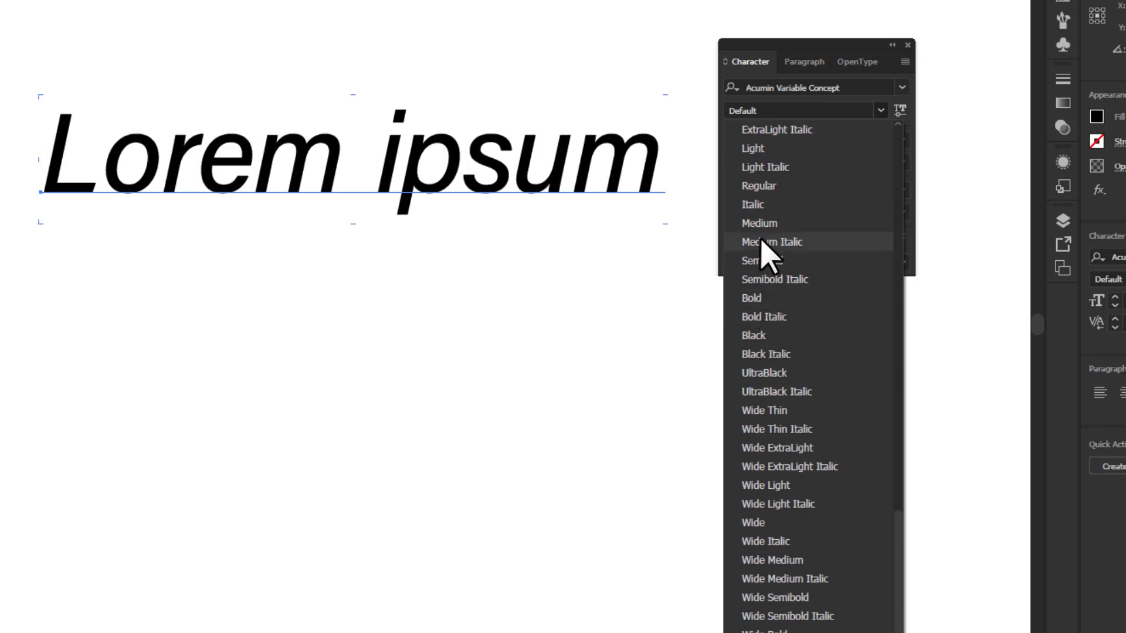
left_click(562, 21)
left_click_drag(612, 0, 387, 320)
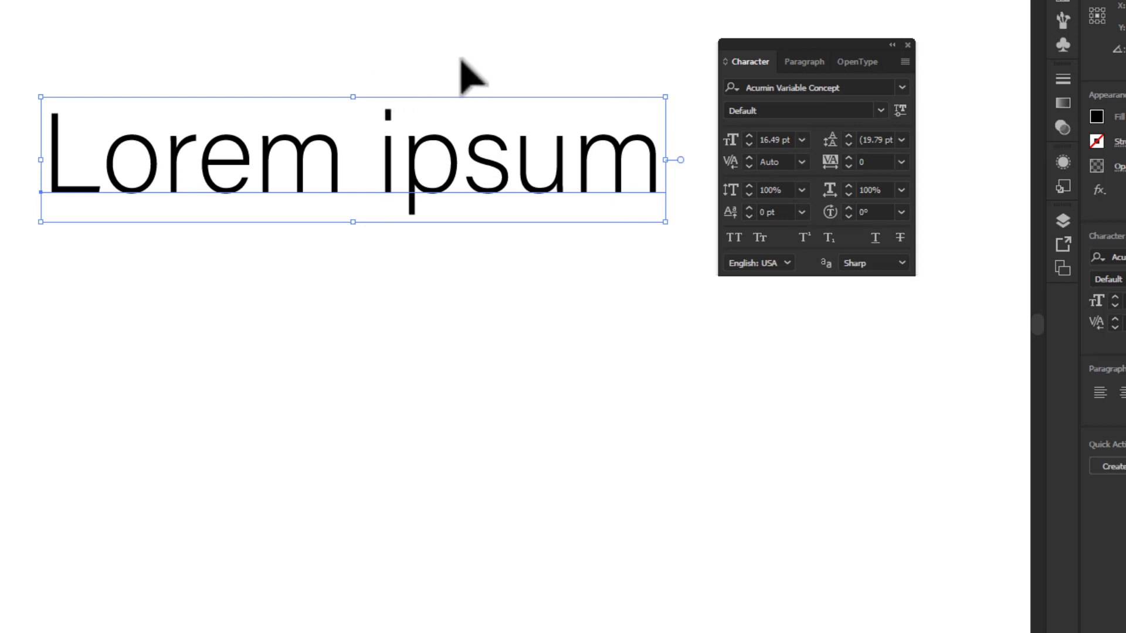
Reselect the "Lorem ipsum" text and inspect its font style list and style field again, keeping the Default style.
left_click_drag(465, 60, 315, 209)
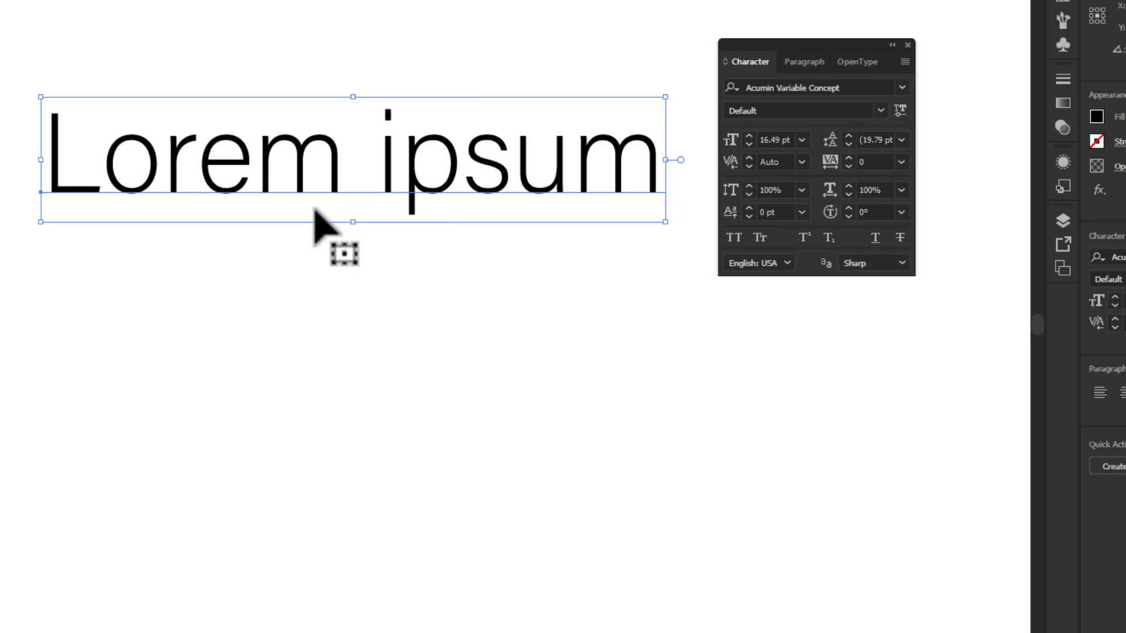
left_click_drag(184, 58, 450, 245)
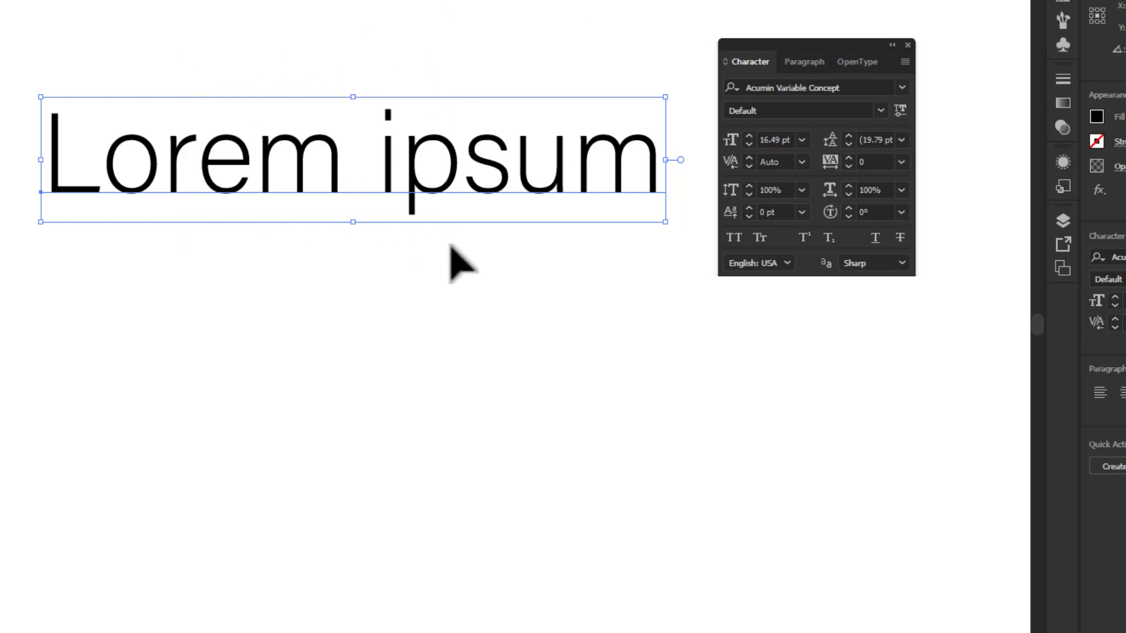
left_click_drag(232, 41, 532, 293)
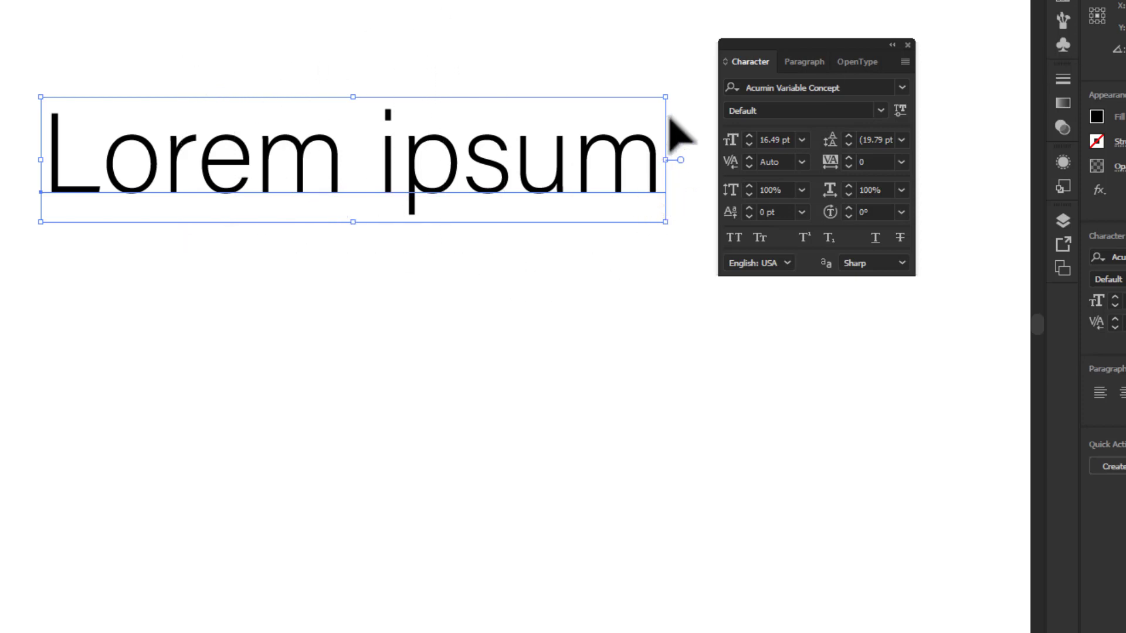
left_click(880, 110)
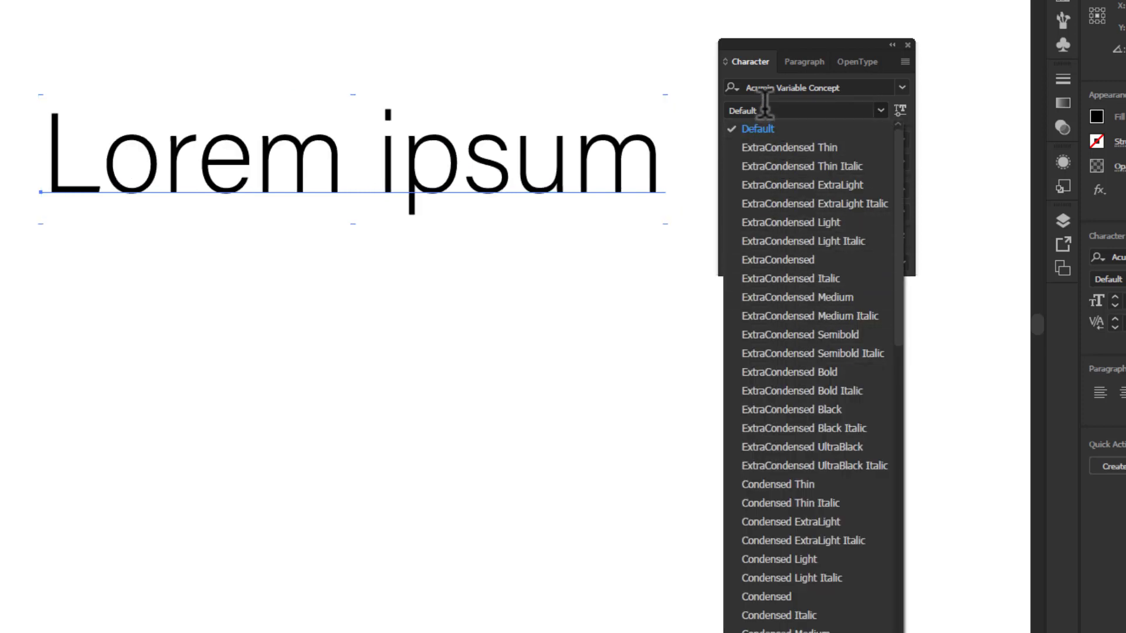
left_click(911, 162)
left_click(823, 110)
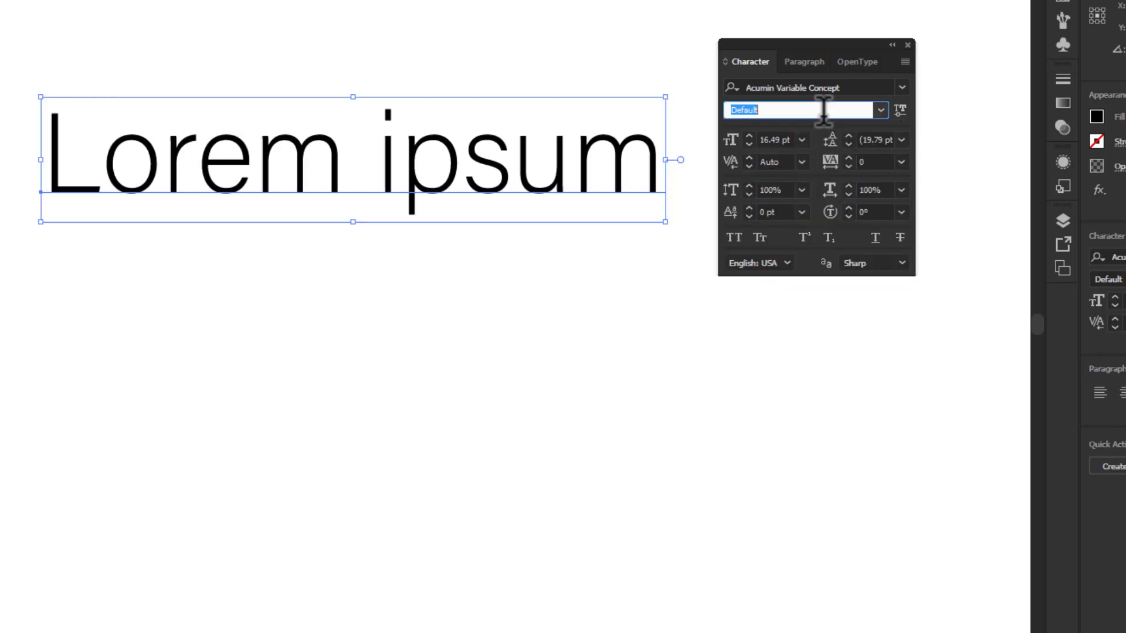
left_click(536, 63)
left_click_drag(547, 33, 381, 186)
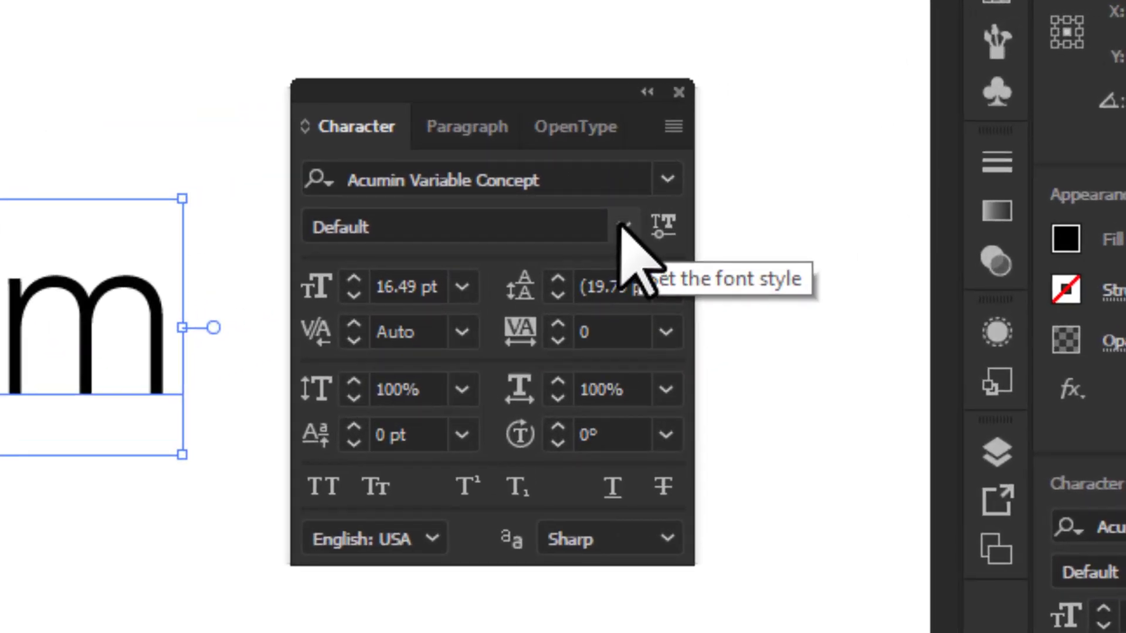
Open the variable font settings and set the "Lorem ipsum" text's weight to 420 and width to 64.
left_click(663, 225)
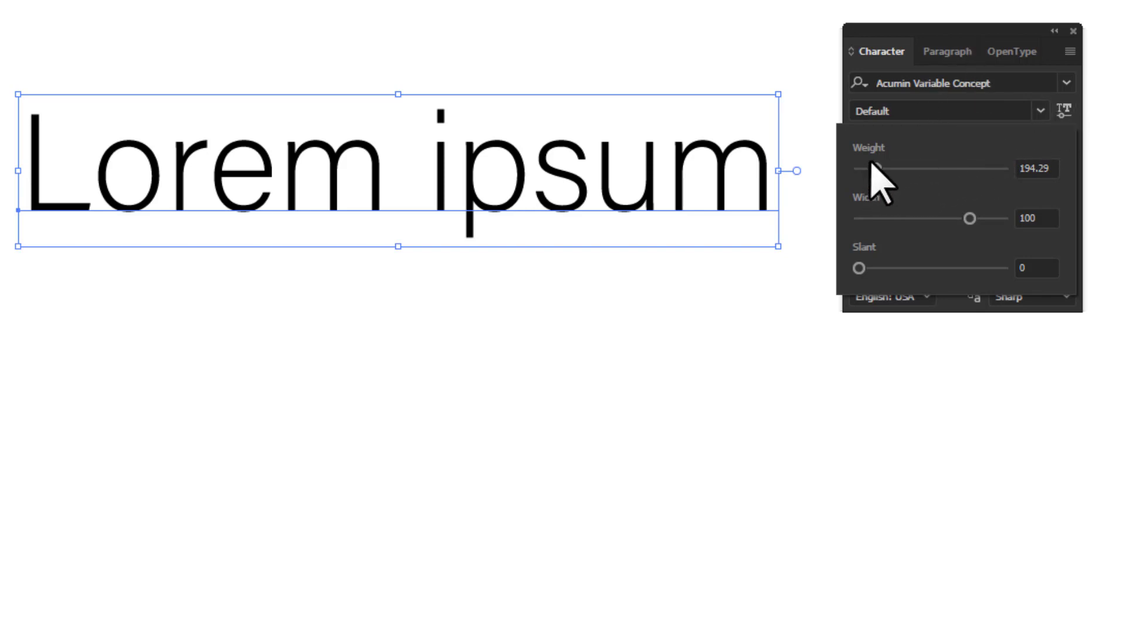
left_click(1064, 110)
left_click(1063, 111)
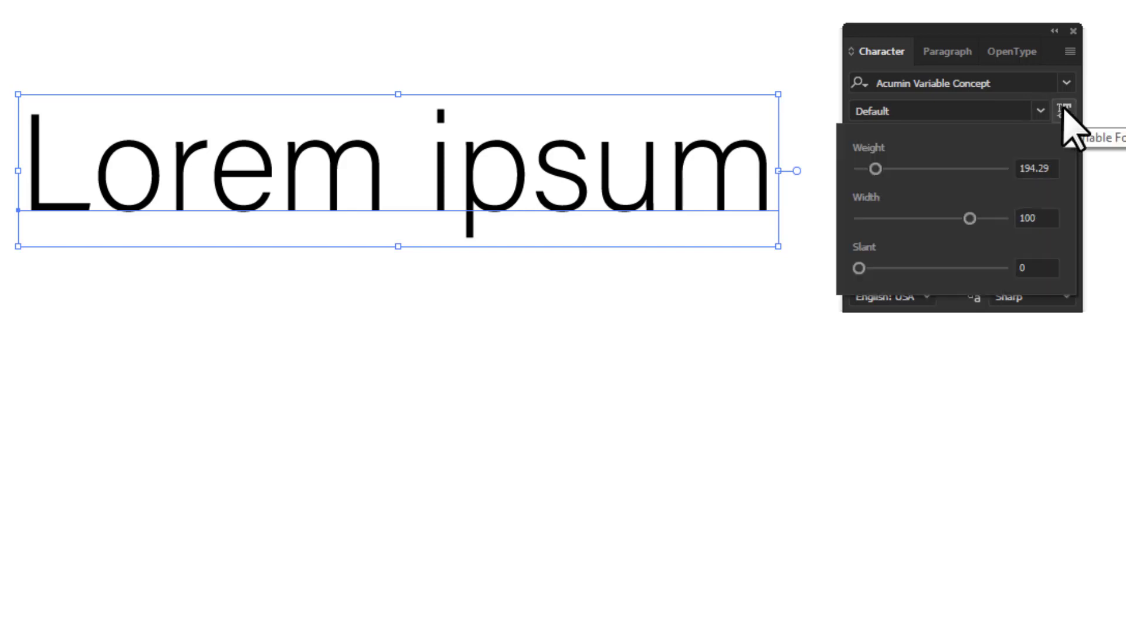
left_click_drag(875, 170, 931, 175)
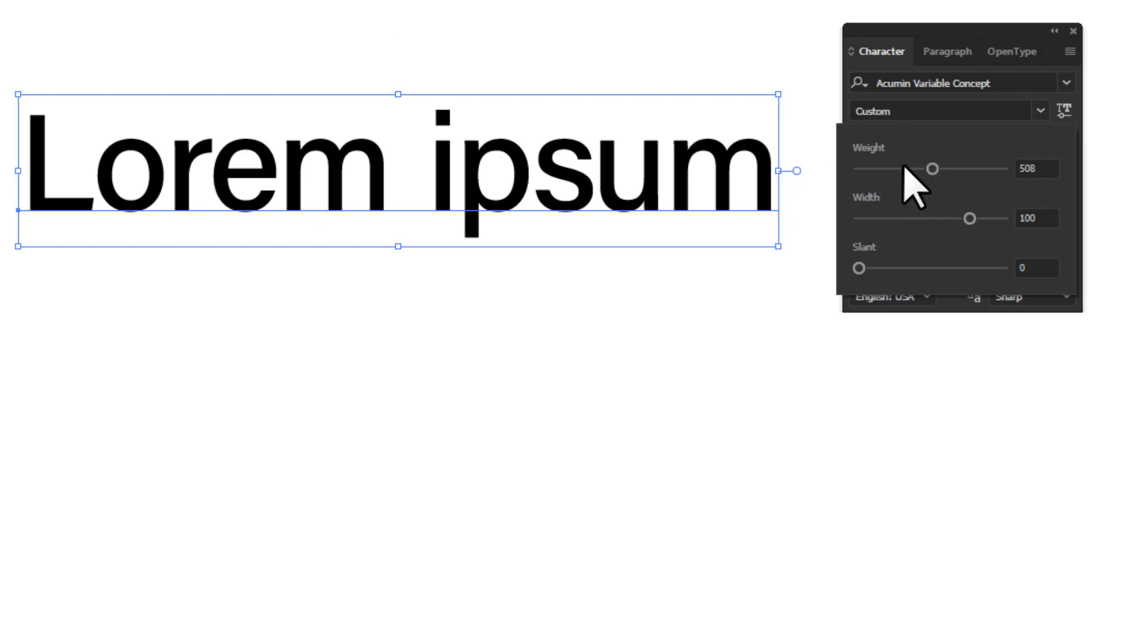
mouse_move(931, 168)
left_mouse_down()
mouse_move(854, 183)
mouse_move(992, 170)
mouse_move(920, 173)
left_mouse_up()
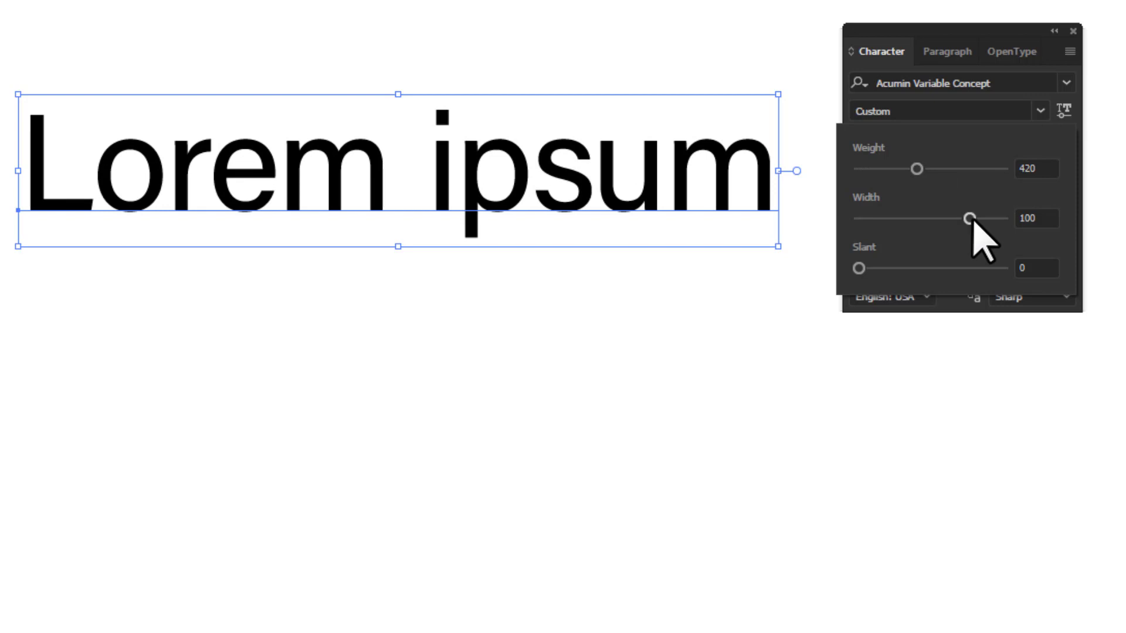
left_click_drag(969, 218, 890, 217)
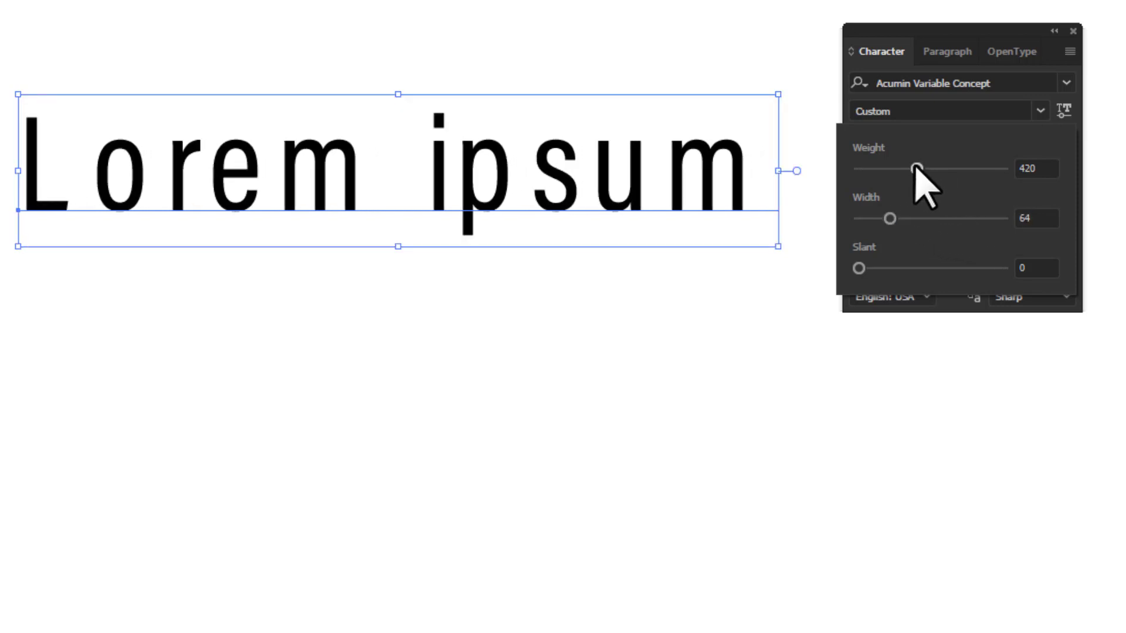
Experiment with the text's variable font weight and width, settle on weight 628 and width 69, and close the settings.
left_click_drag(916, 171, 959, 170)
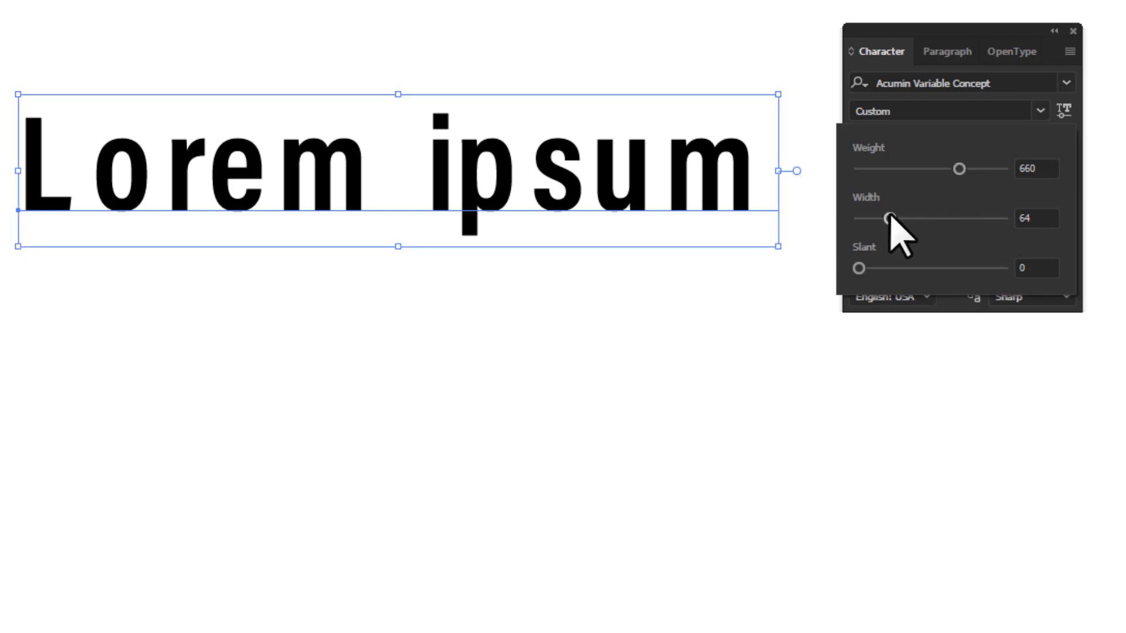
left_click_drag(889, 218, 874, 218)
left_click_drag(959, 169, 984, 169)
left_click_drag(875, 219, 901, 223)
left_click_drag(984, 169, 954, 170)
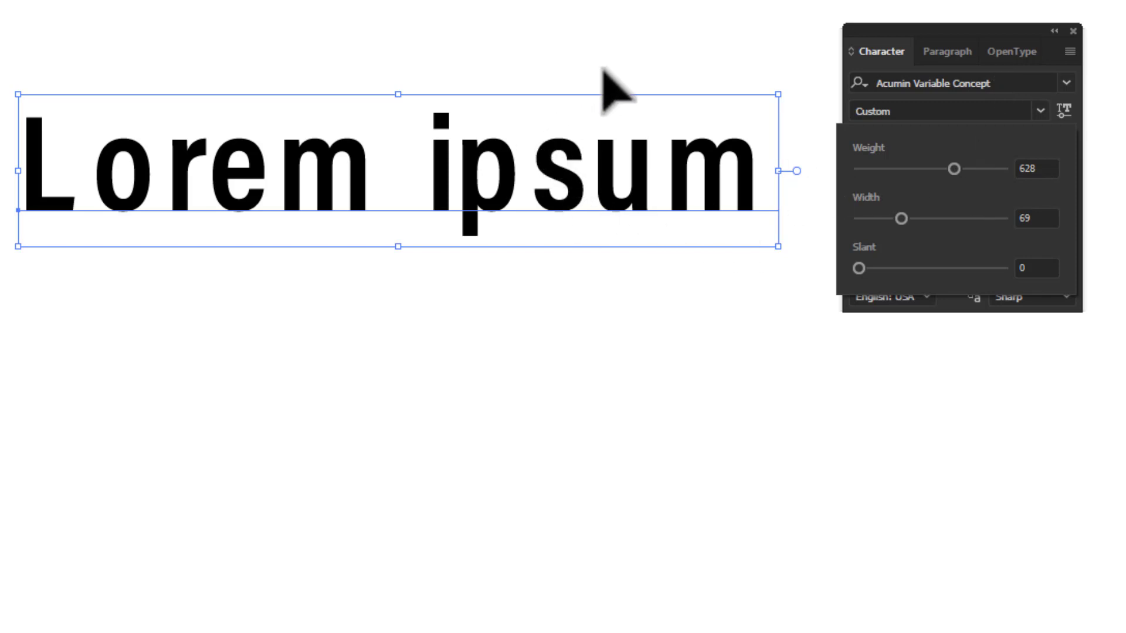
left_click(630, 28)
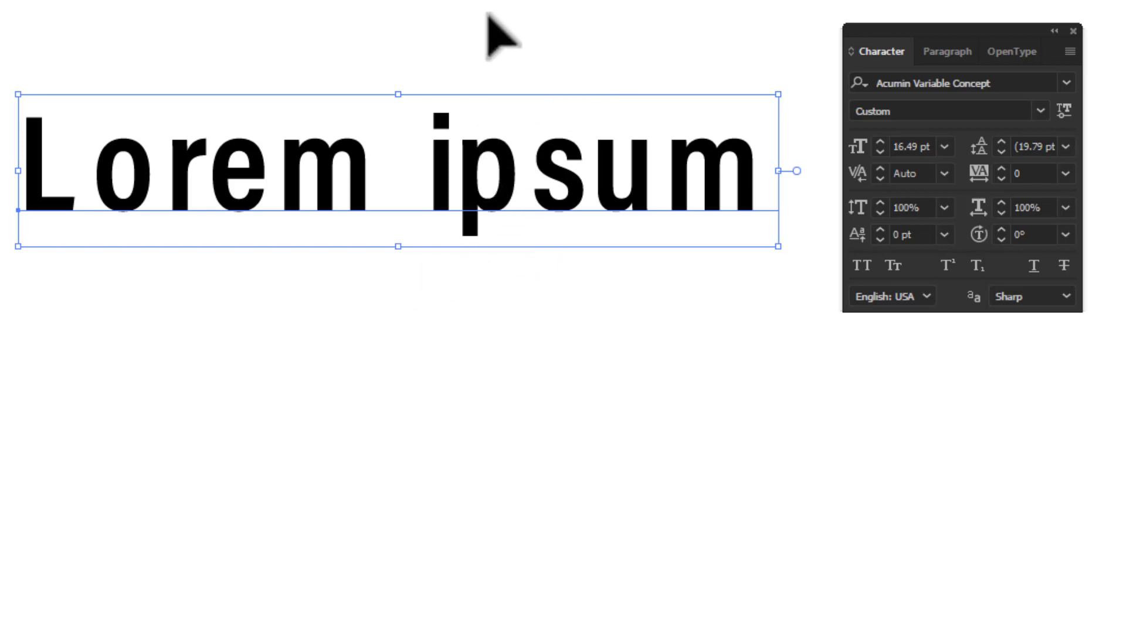
Search the fonts for "arial" and apply Arial to the "Lorem ipsum" text.
left_click(1033, 81)
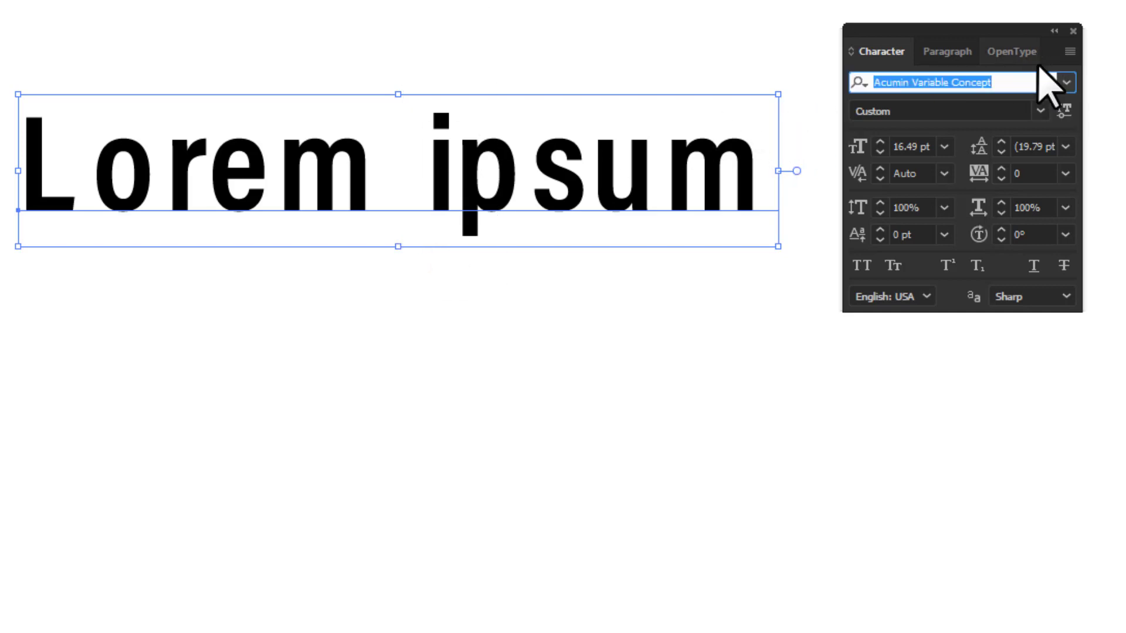
type("arial")
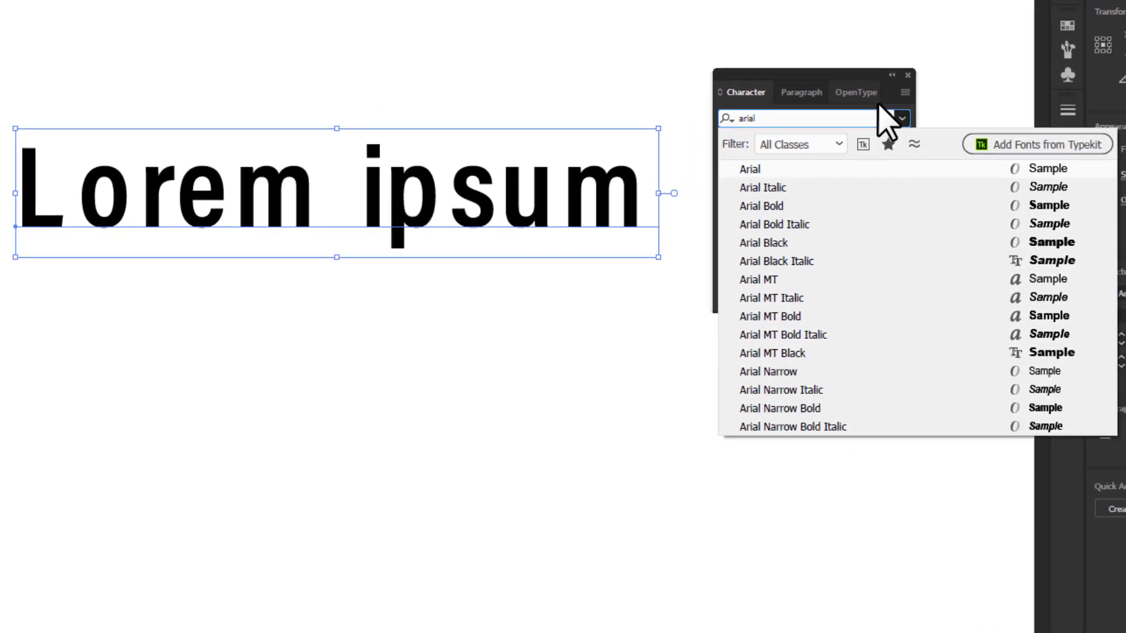
left_click(827, 157)
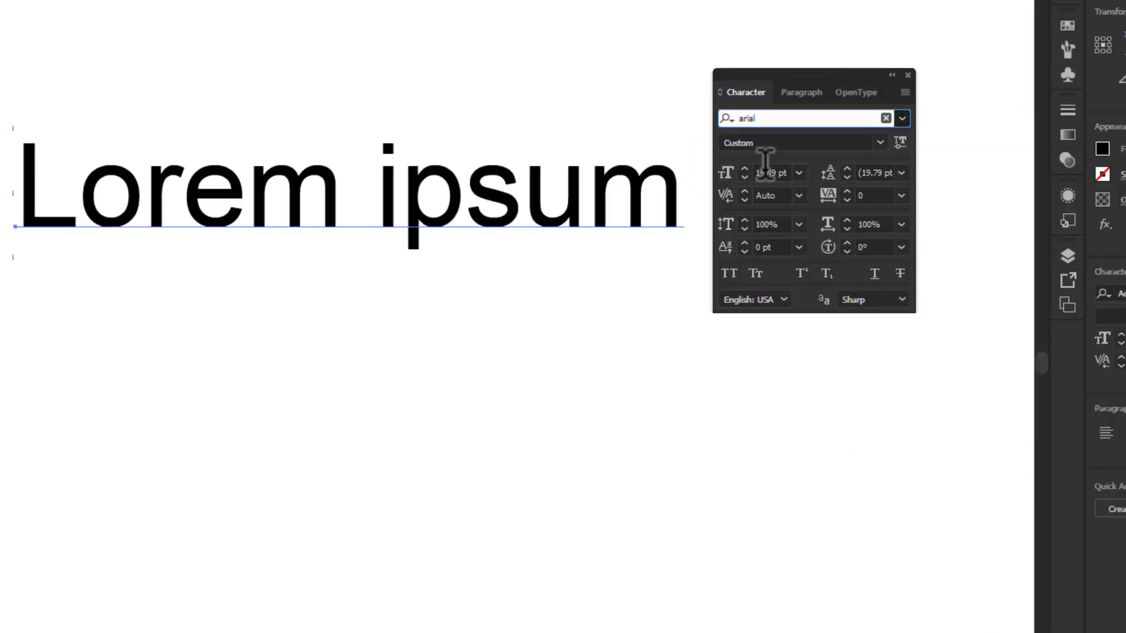
Inspect Arial's style list, search the fonts for "time" and apply Times New Roman to the "Lorem ipsum" text.
left_click(902, 142)
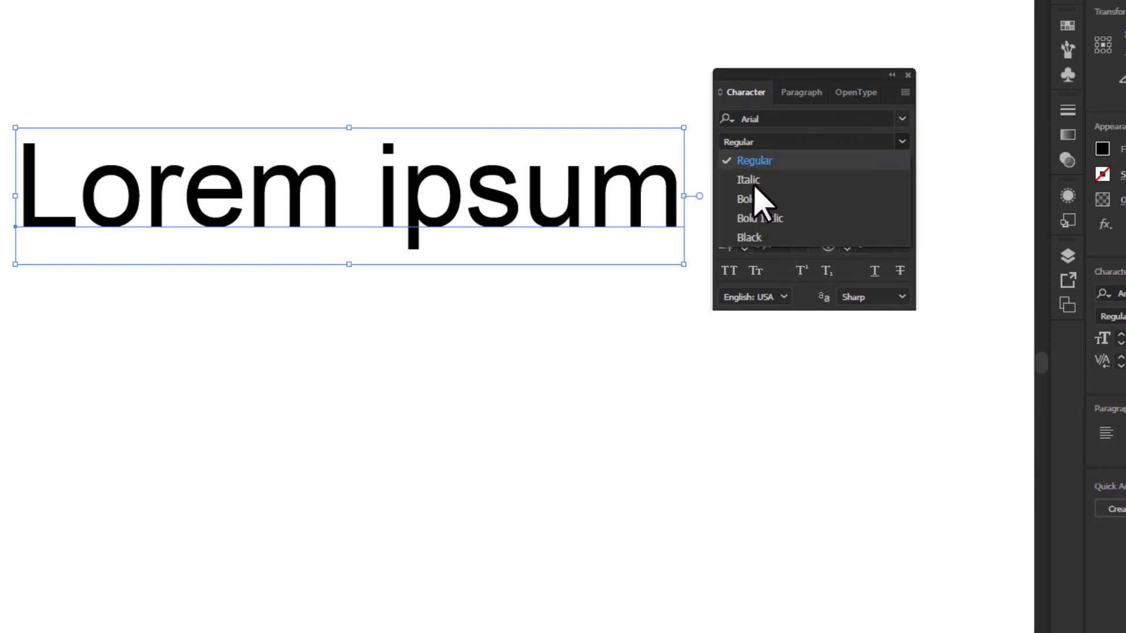
left_click(795, 132)
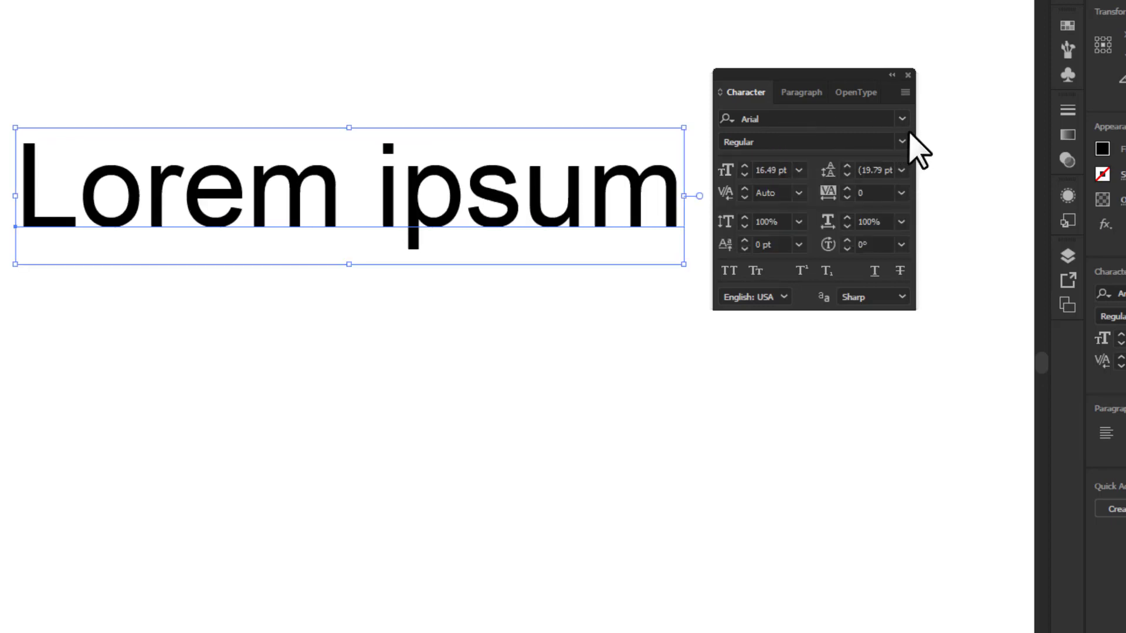
left_click(814, 115)
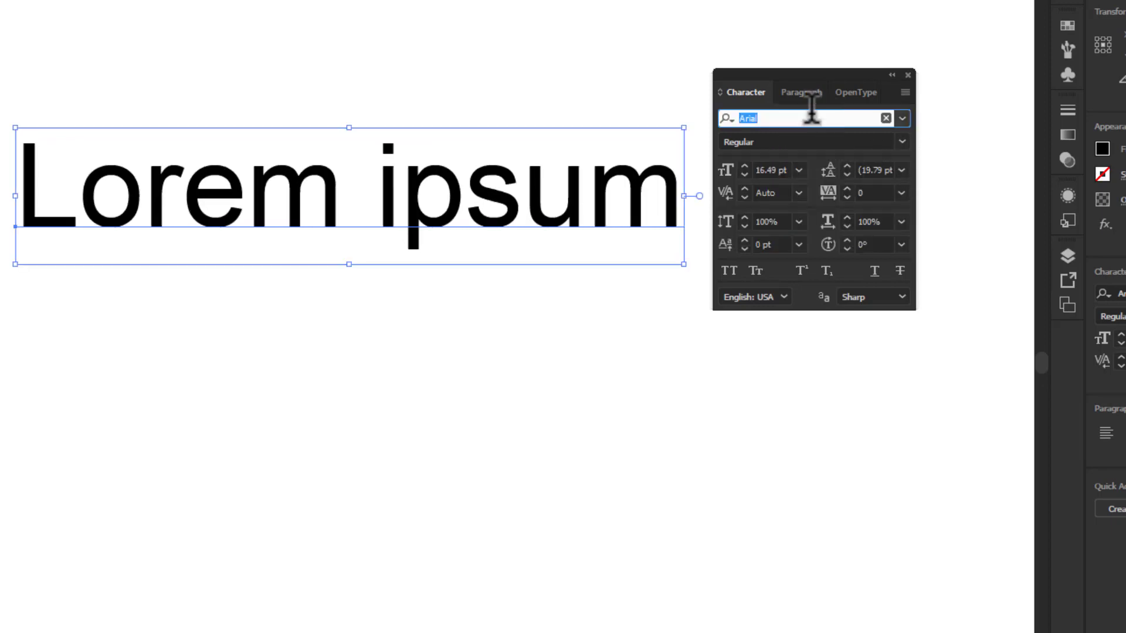
type("timed")
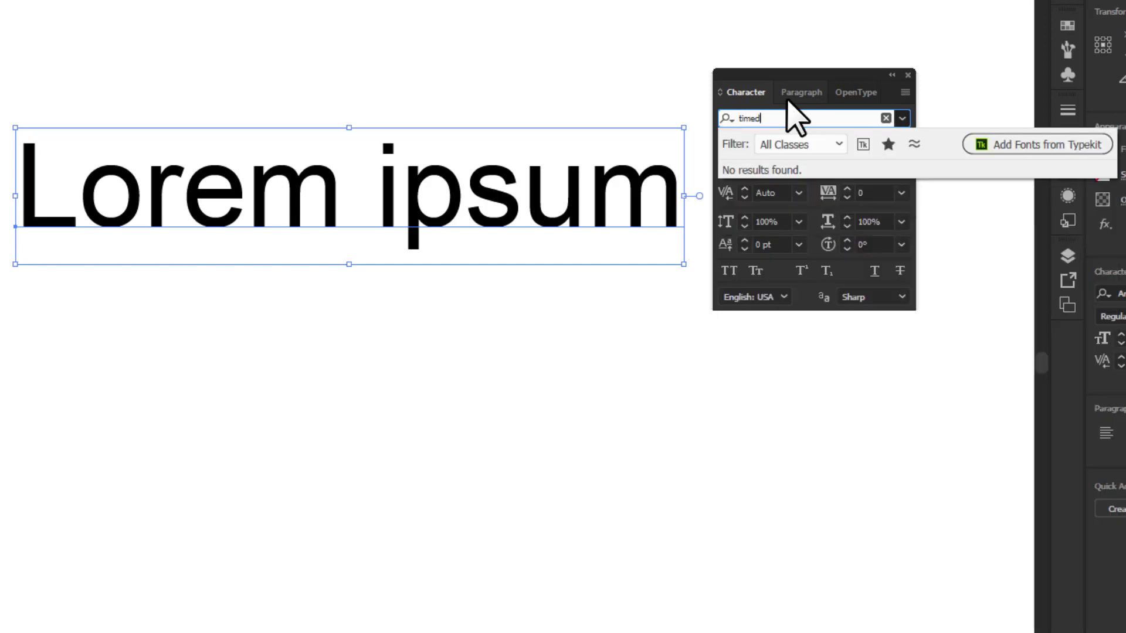
key("BackSpace")
left_click(798, 169)
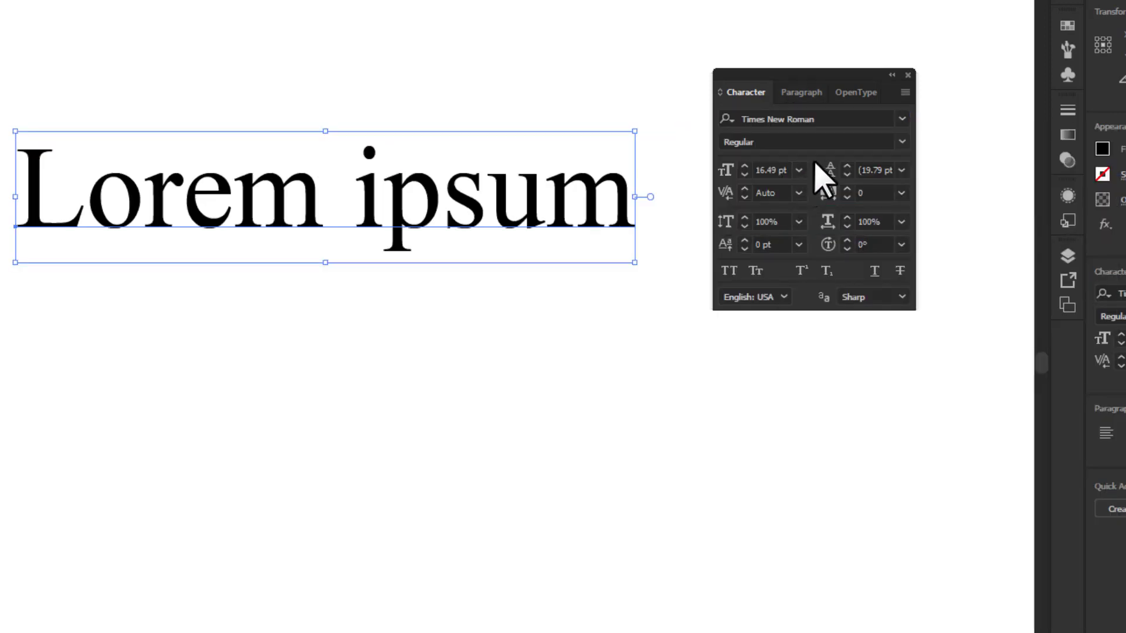
Look through the full font list for the text, keeping Times New Roman.
left_click(861, 115)
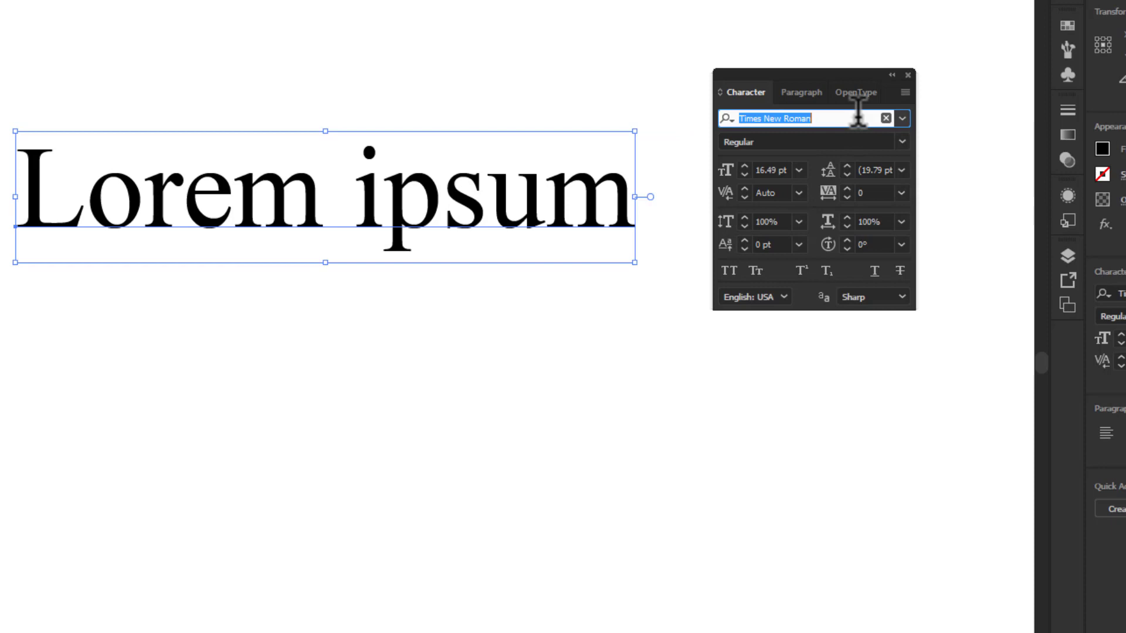
left_click(903, 119)
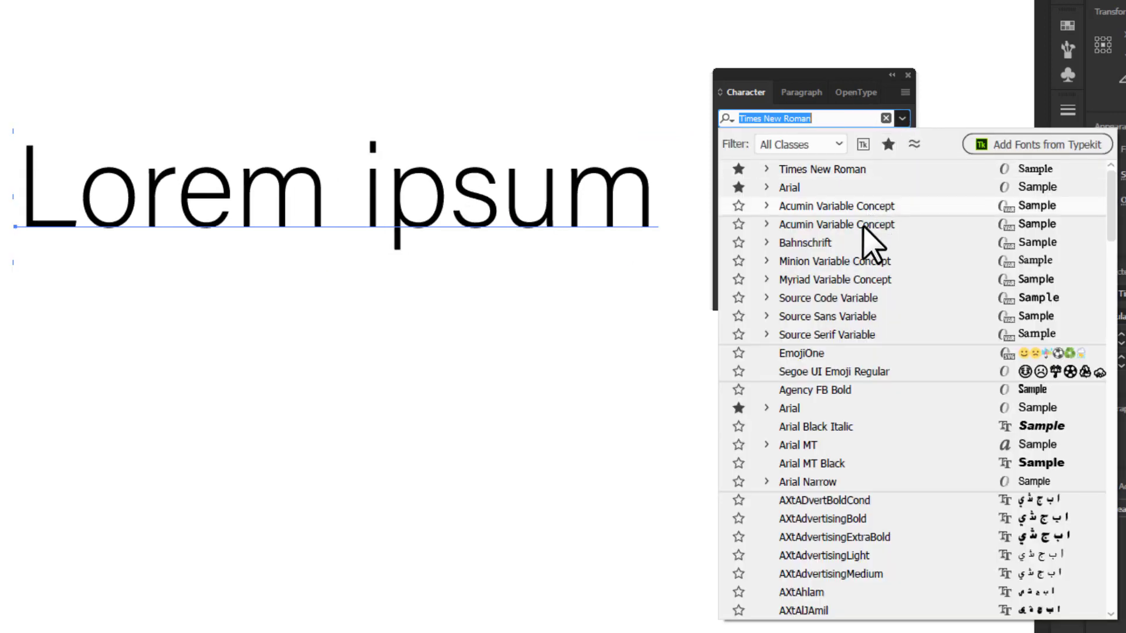
left_click(830, 78)
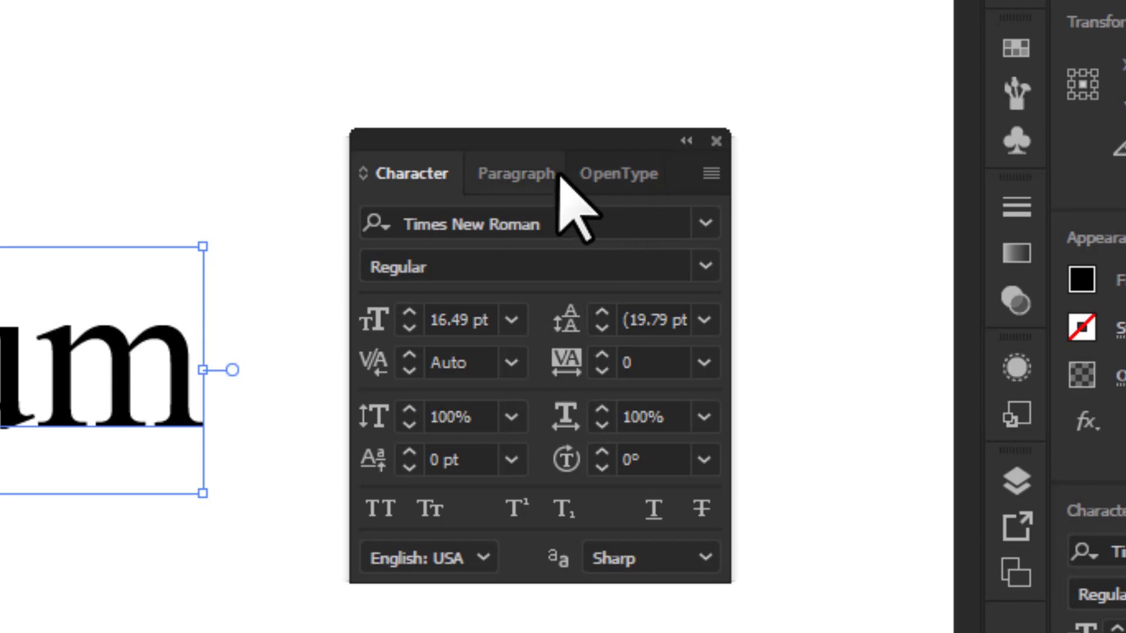
Enable stylistic Set 1 in the OpenType settings for the "Lorem ipsum" text and review the list of sets.
left_click(632, 175)
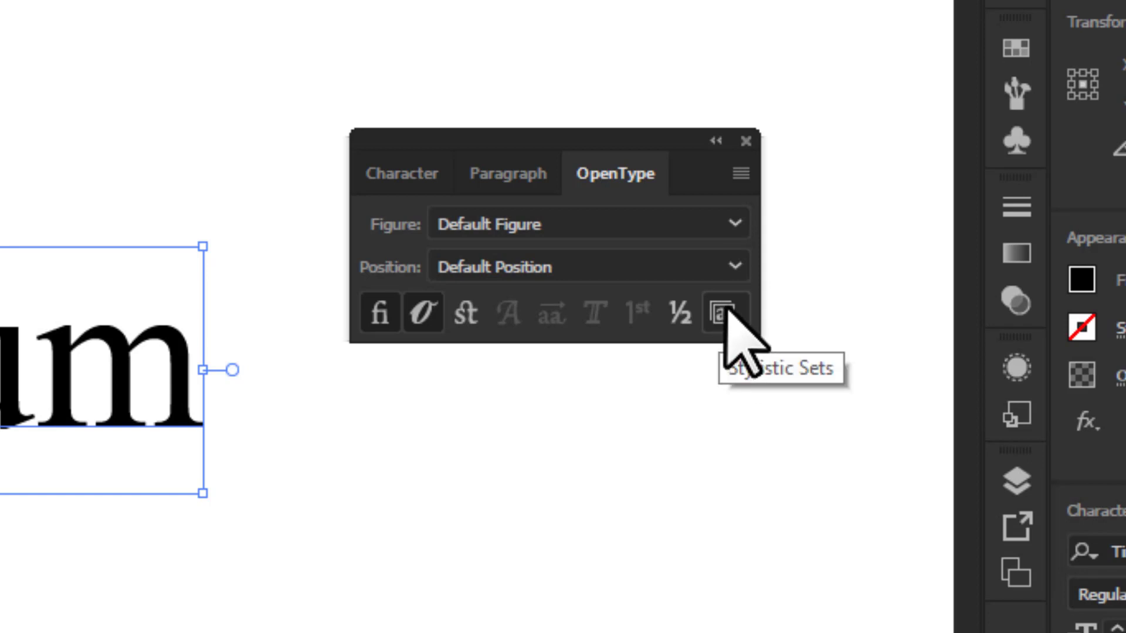
left_click(723, 313)
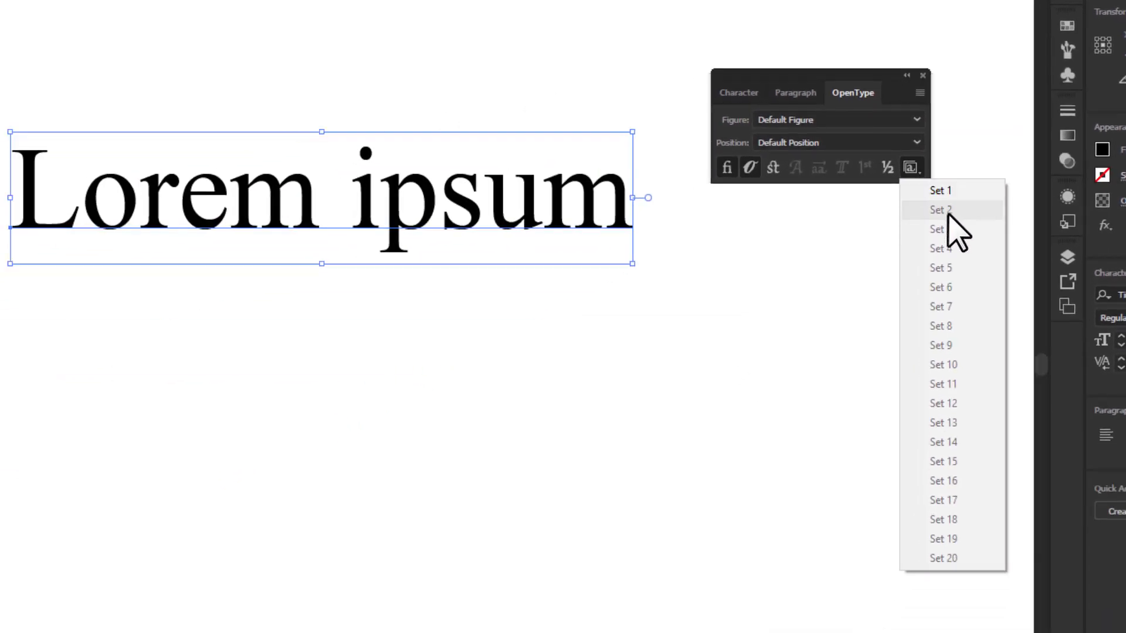
left_click(942, 191)
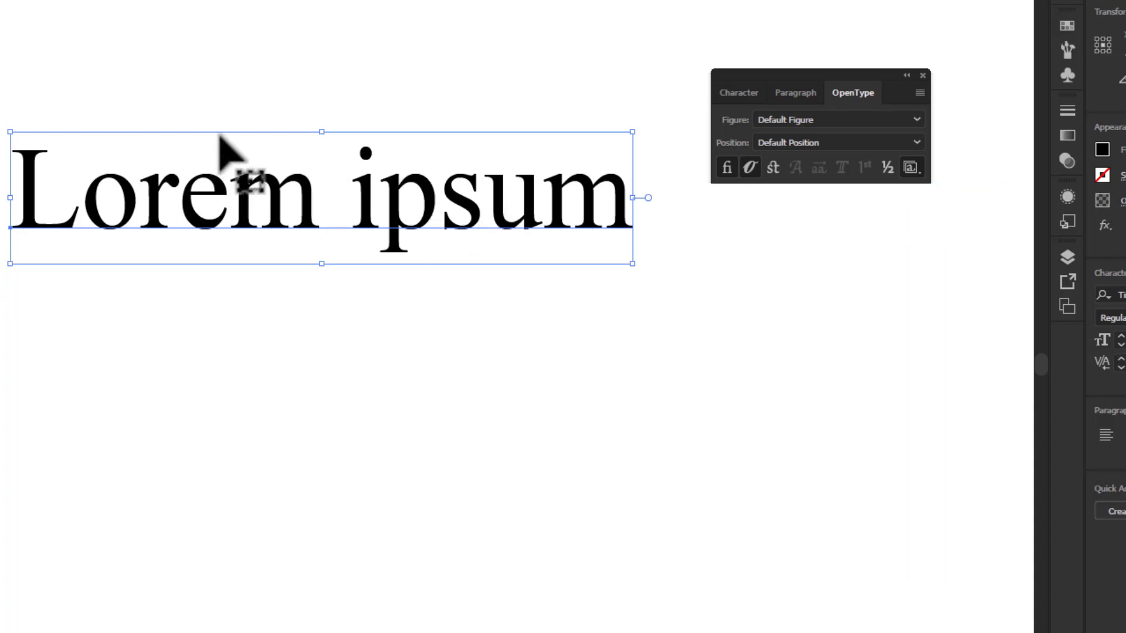
left_click(911, 168)
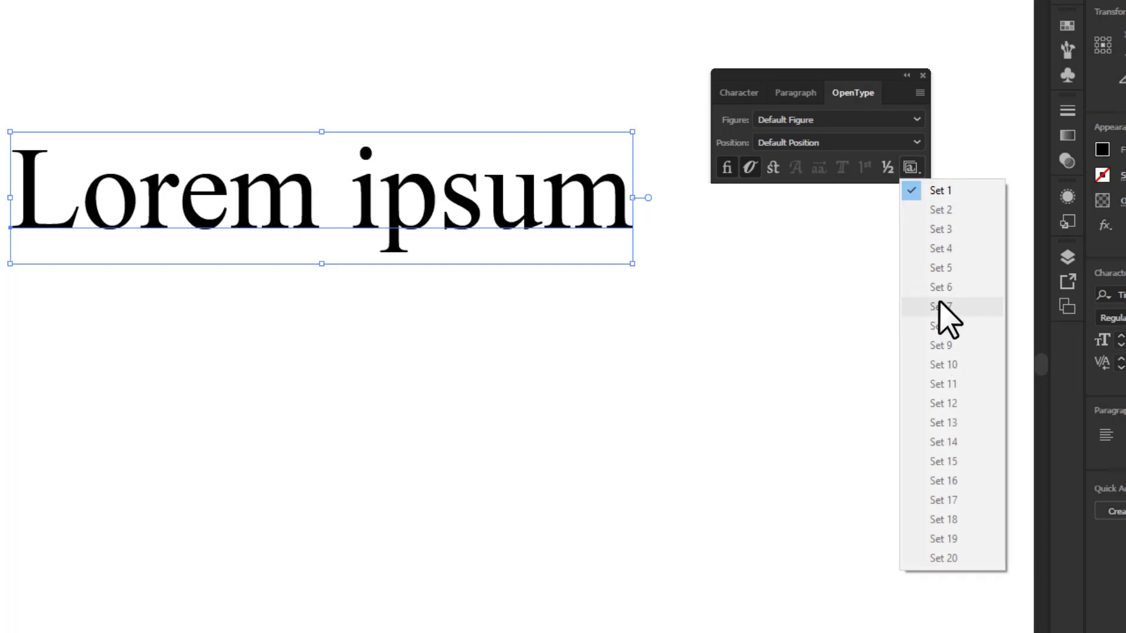
left_click(586, 365)
left_click_drag(495, 95, 202, 260)
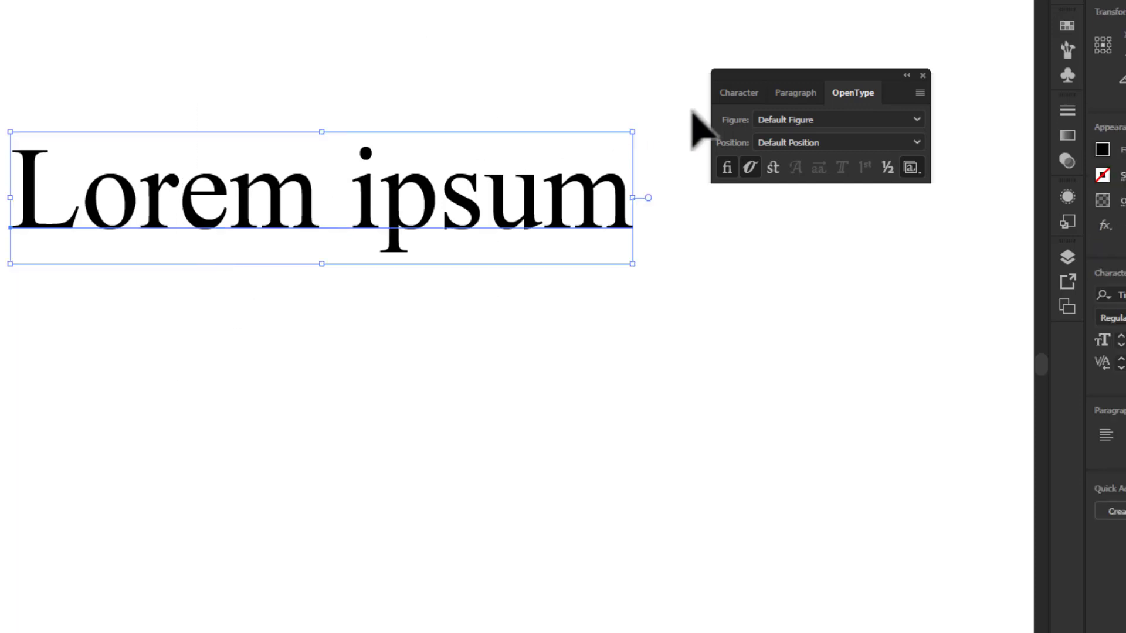
Search the fonts for "gabri" and apply Gabriola to the "Lorem ipsum" text.
left_click(738, 94)
left_click(817, 120)
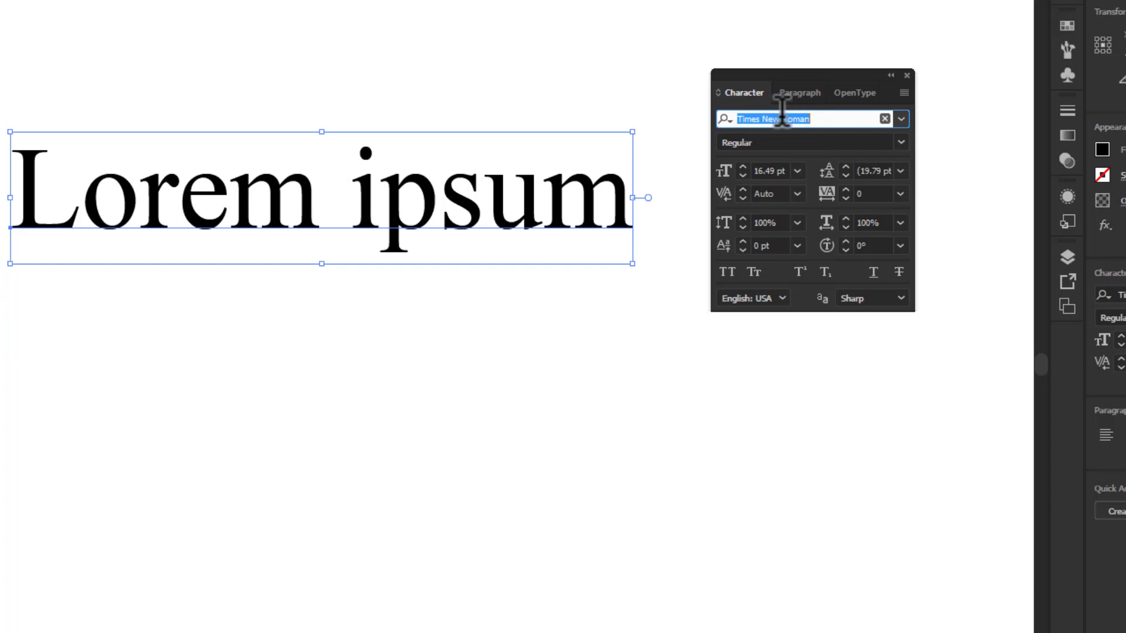
type("gabri")
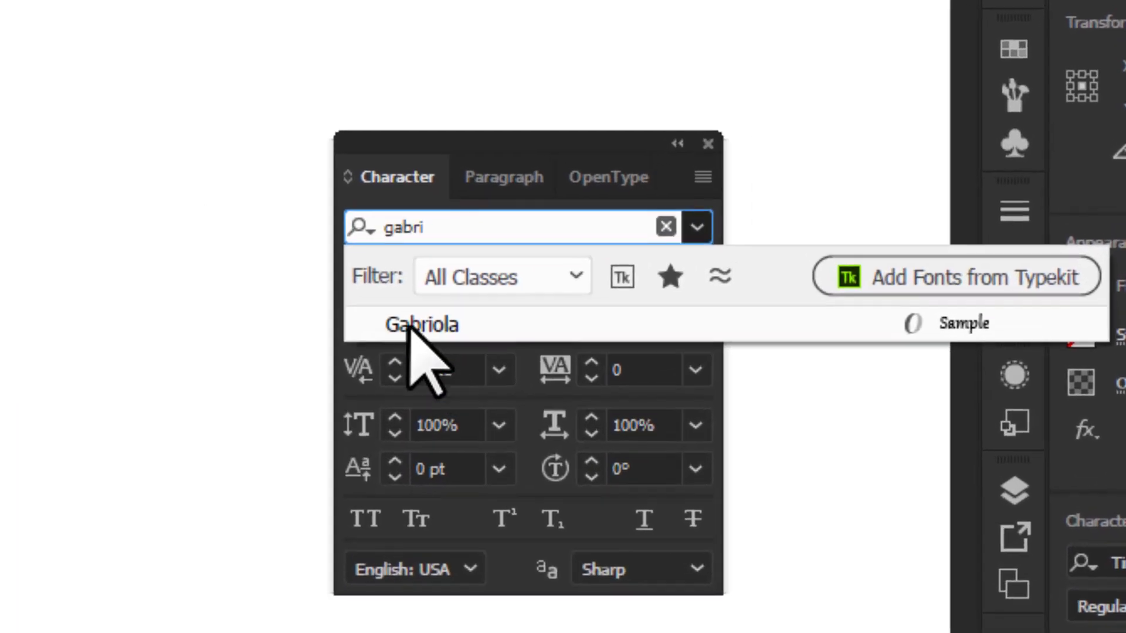
left_click(425, 327)
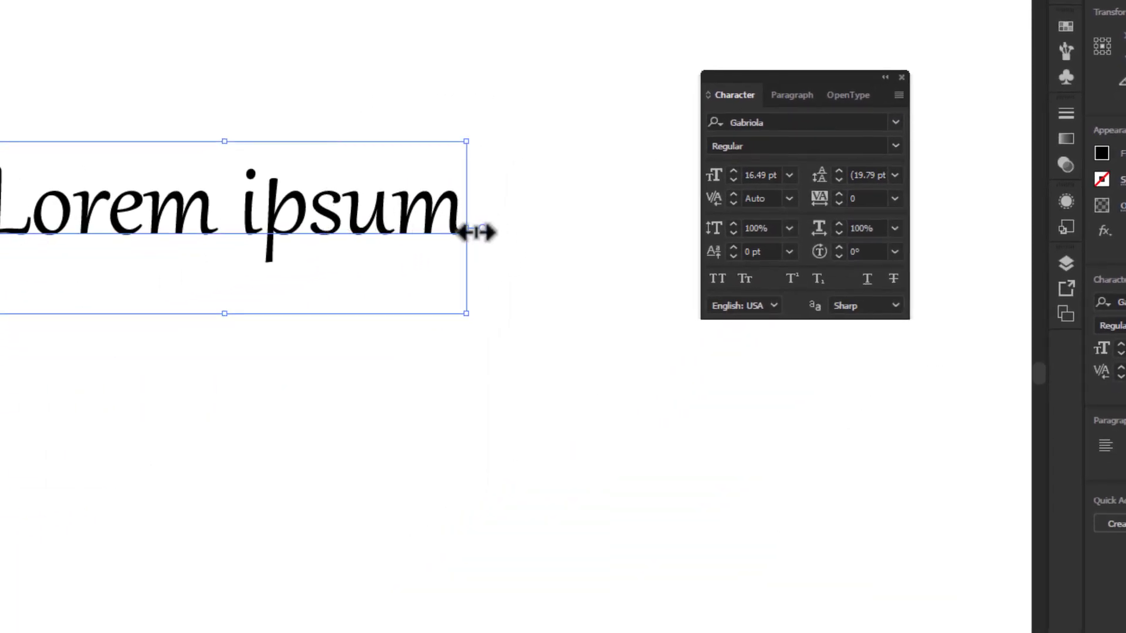
Scale the Gabriola text up to about 17.44 pt and reposition it on the artboard.
left_click_drag(474, 230, 578, 203)
mouse_move(494, 202)
left_mouse_down()
mouse_move(548, 233)
mouse_move(499, 200)
left_mouse_up()
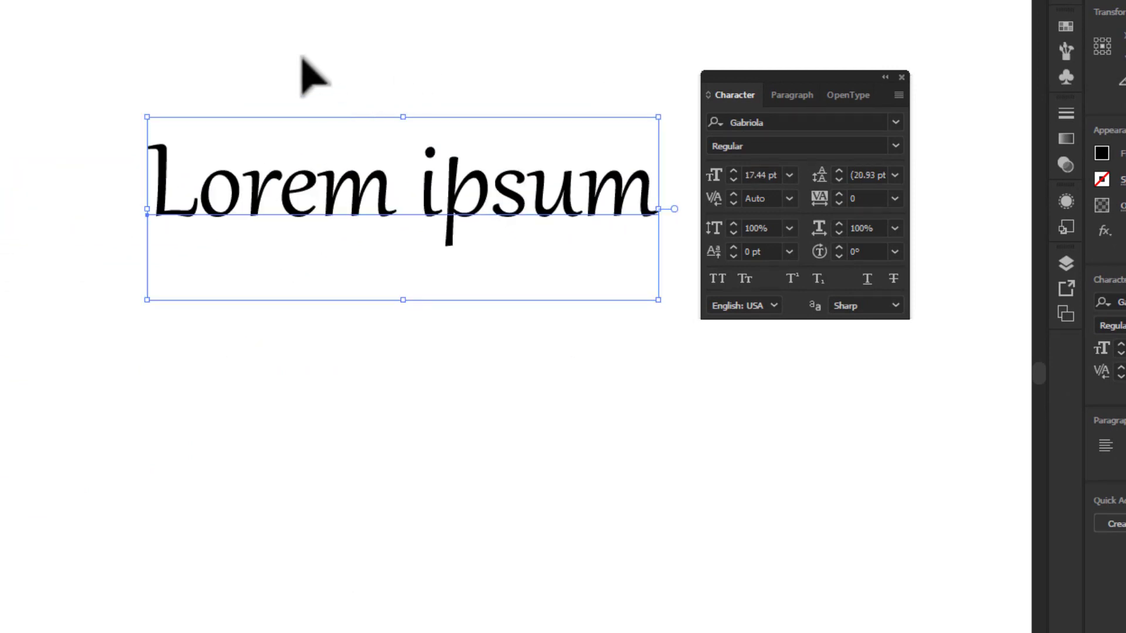
left_click_drag(301, 56, 440, 134)
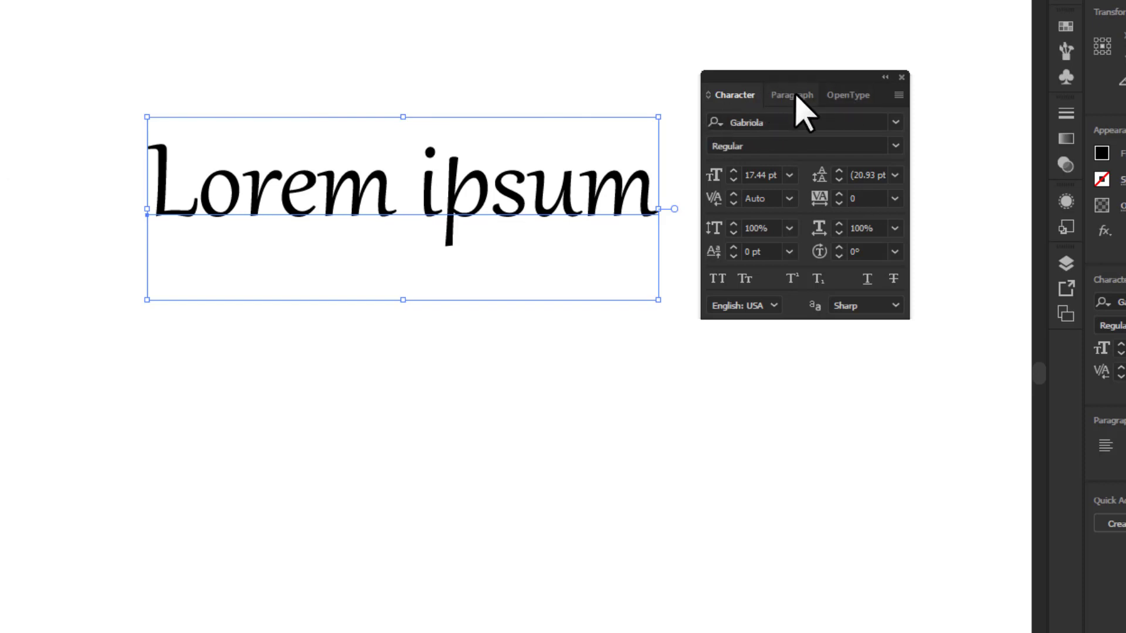
Compare Gabriola's stylistic Sets 1 and 2 by toggling them on the text, leaving both enabled.
left_click(851, 97)
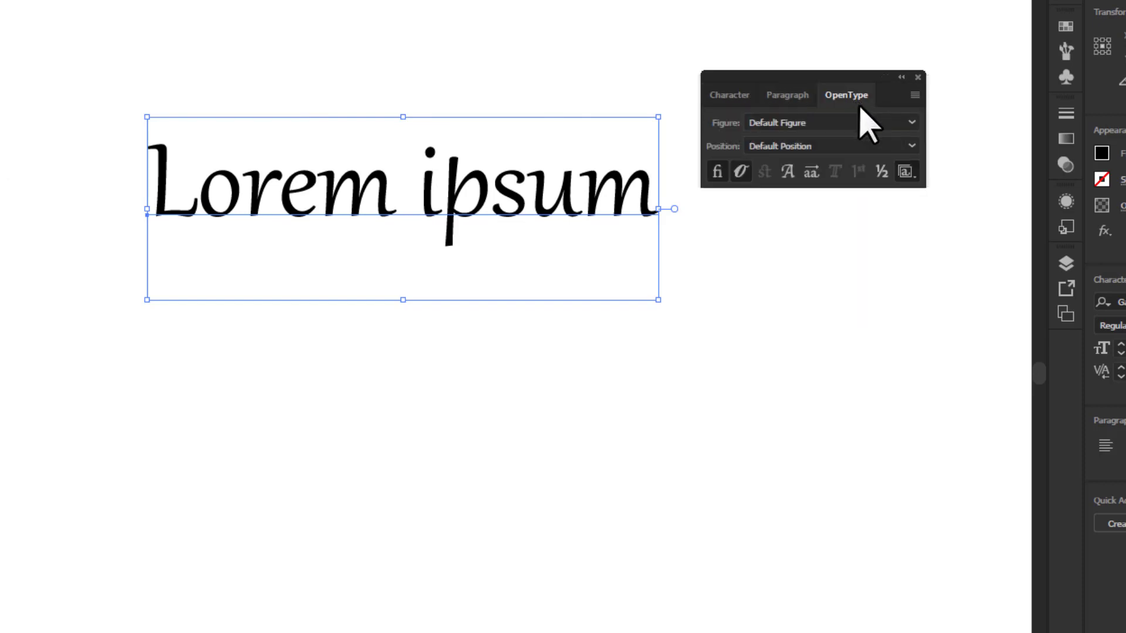
left_click(904, 173)
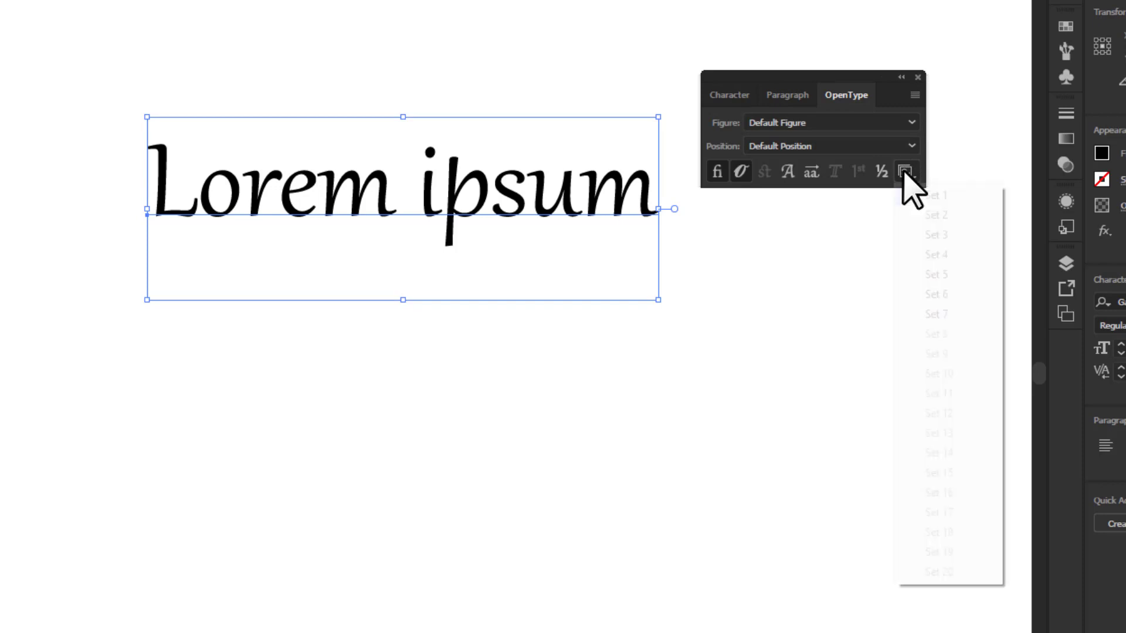
left_click(945, 217)
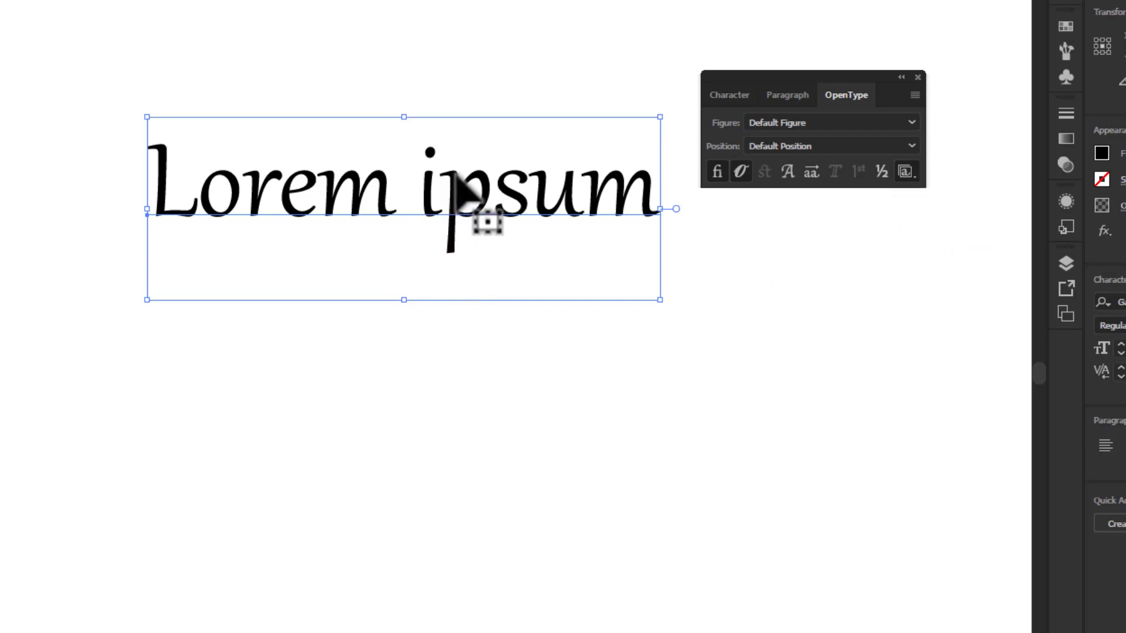
left_click(906, 172)
left_click(932, 195)
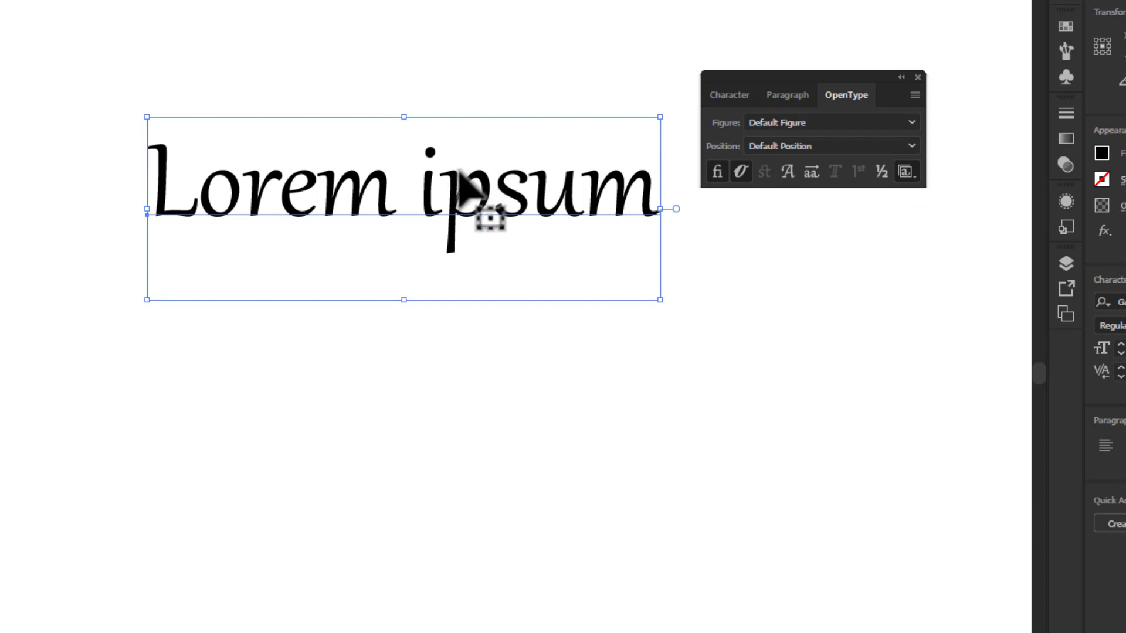
left_click(906, 173)
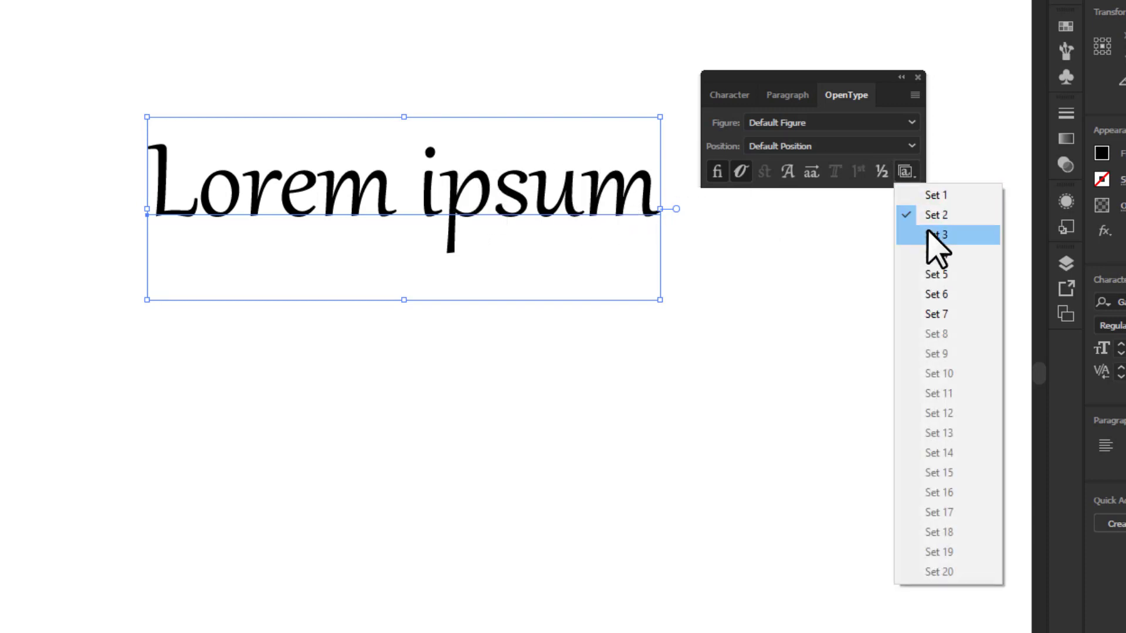
left_click(933, 196)
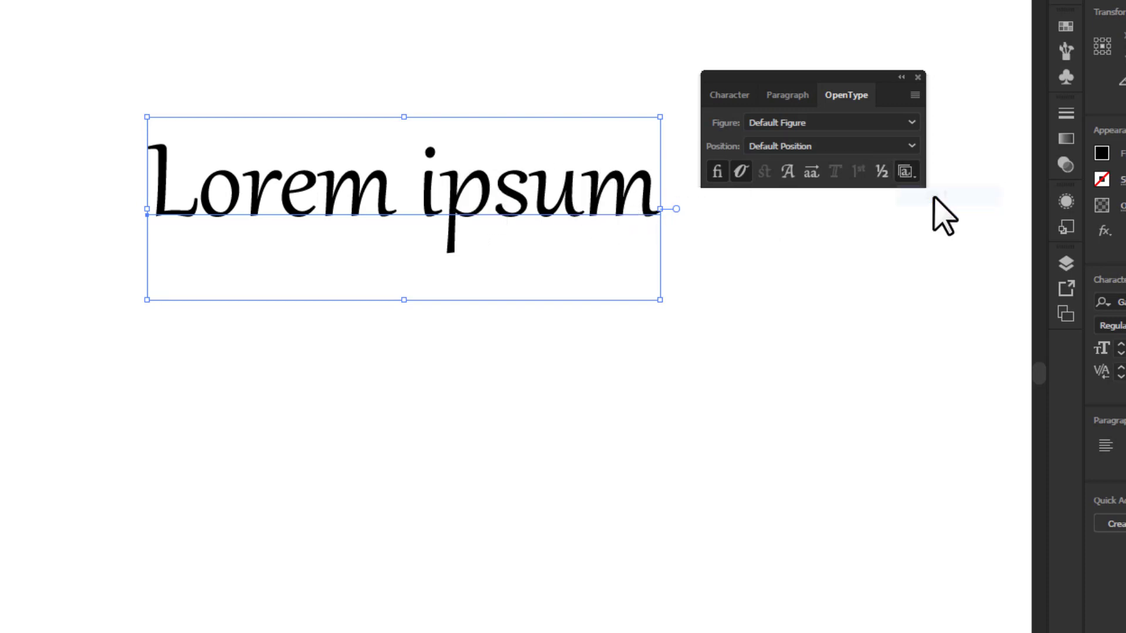
left_click(906, 172)
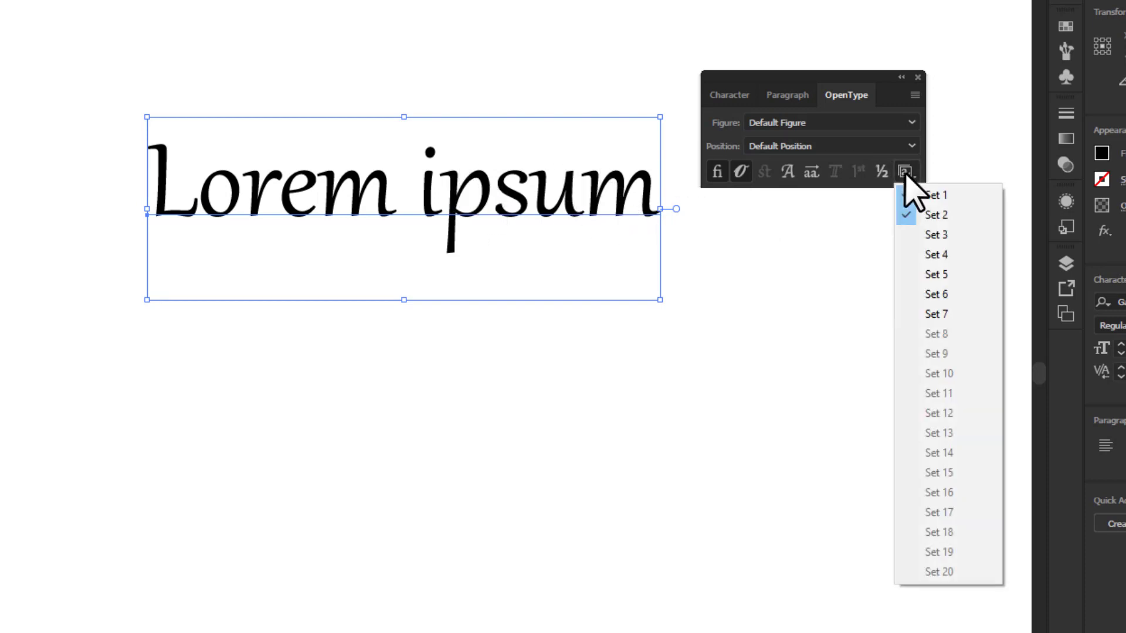
left_click(925, 216)
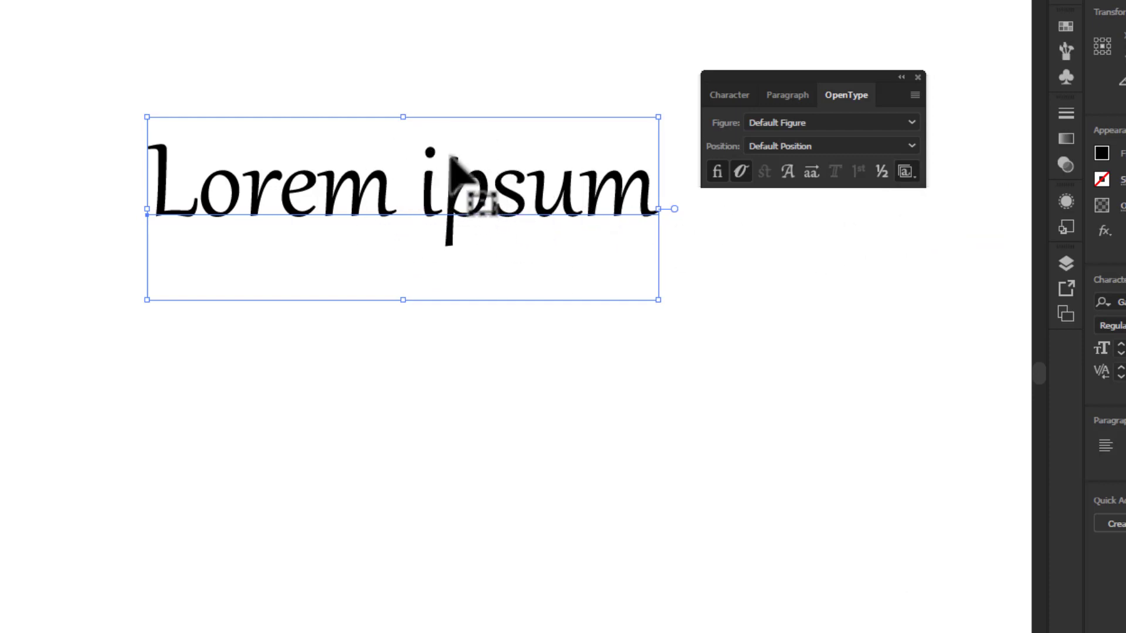
left_click(906, 172)
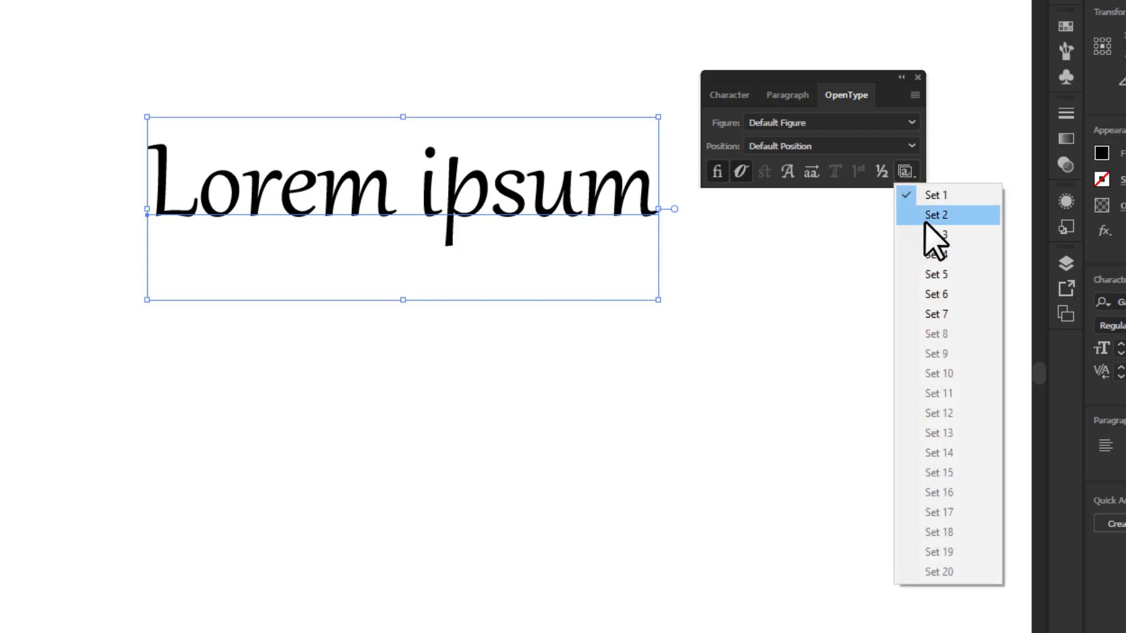
left_click(927, 216)
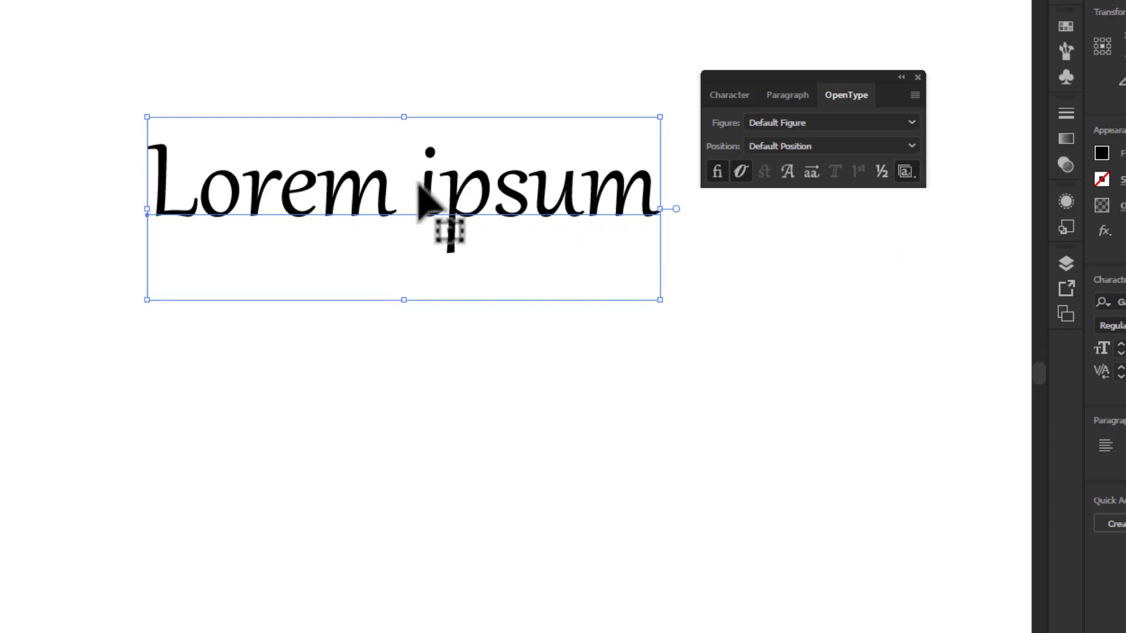
Enable stylistic Sets 3 and 4 on the "Lorem ipsum" text as well.
left_click(909, 175)
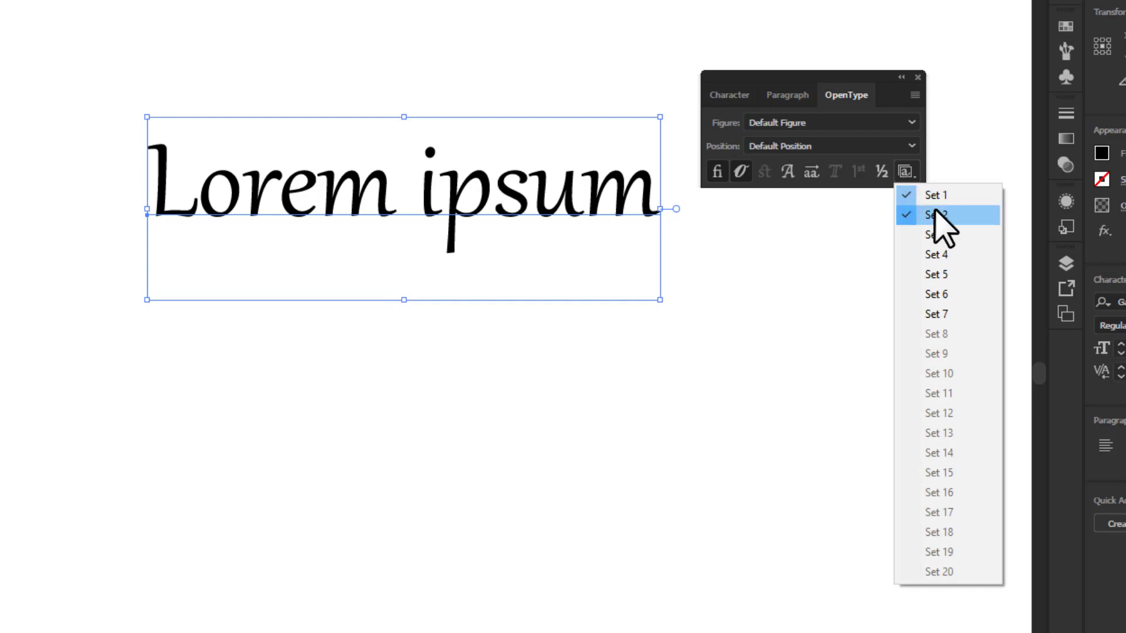
left_click(938, 236)
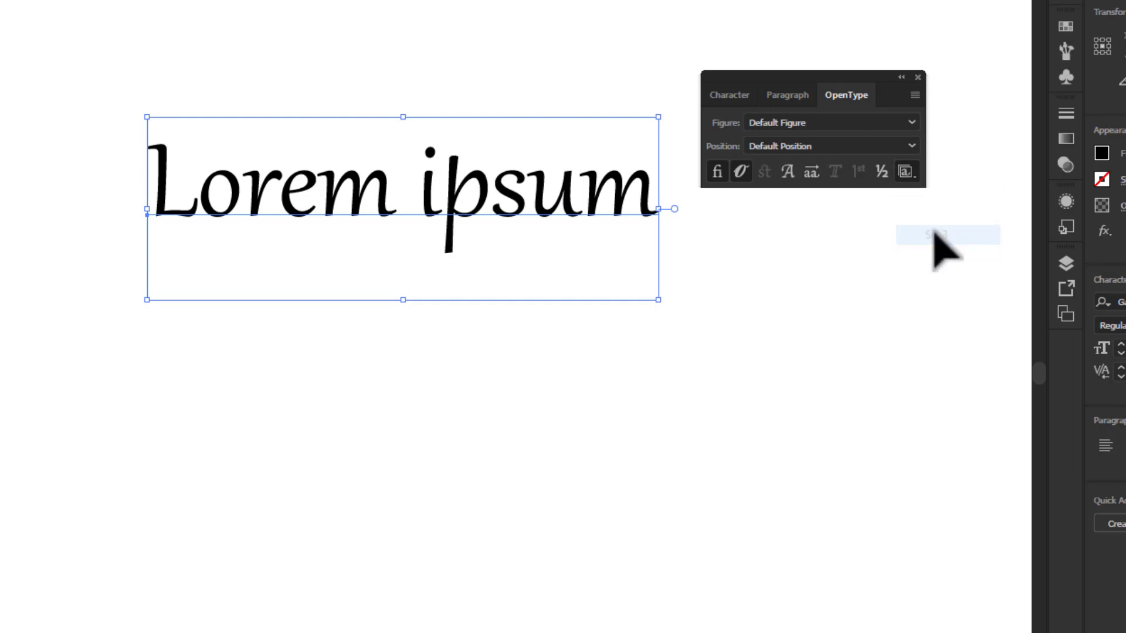
left_click(908, 174)
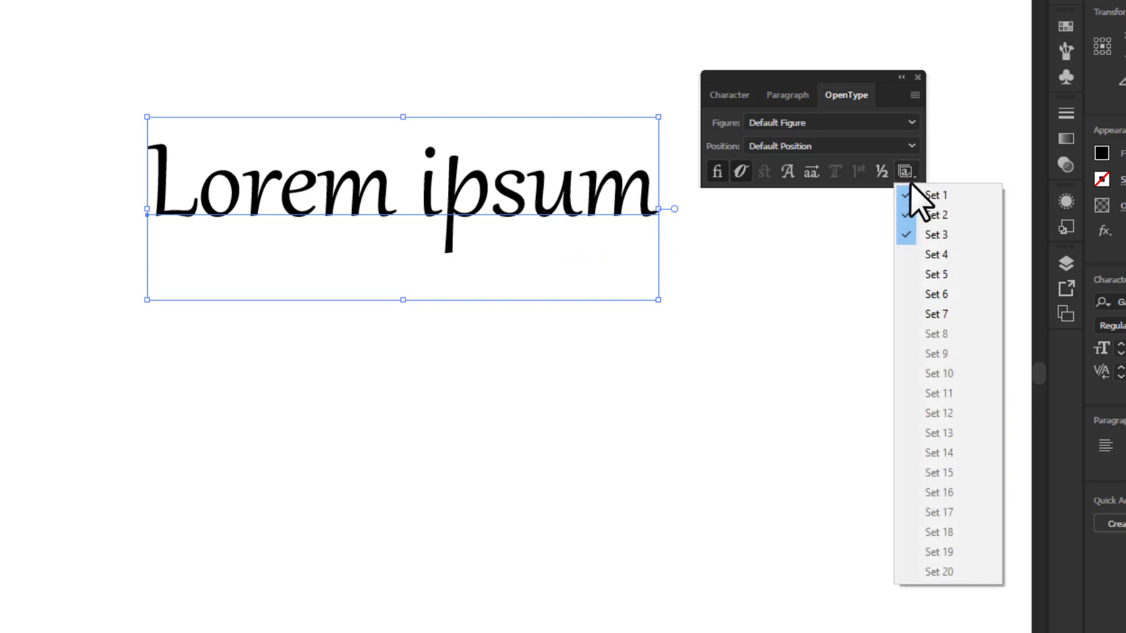
left_click(923, 254)
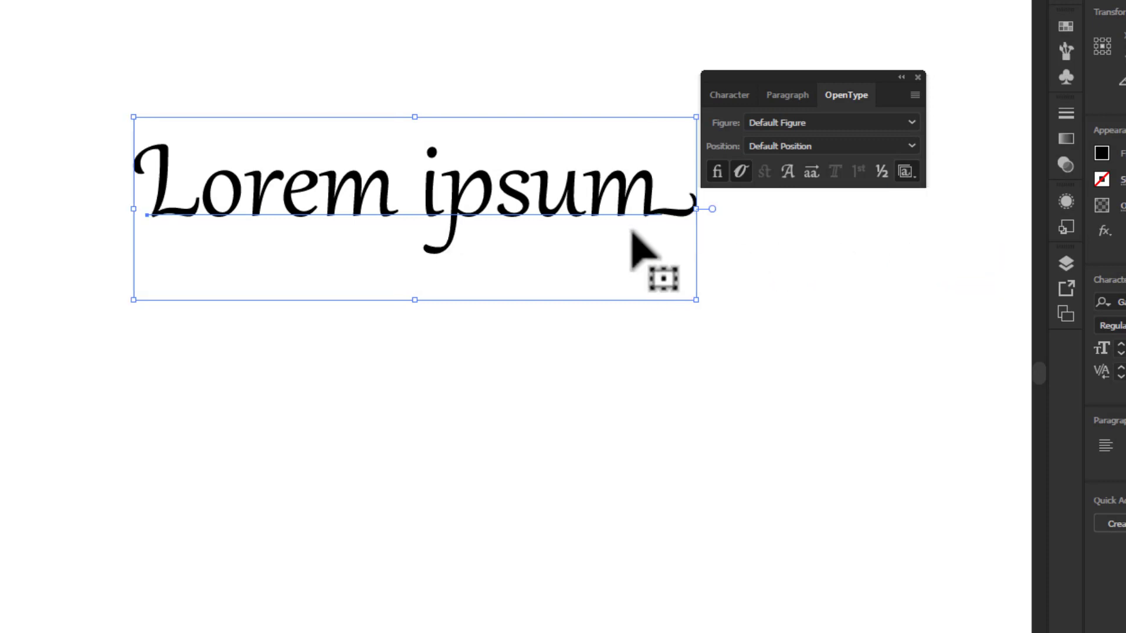
Enable the flourished stylistic Set 7 on the "Lorem ipsum" text, adjust the text's position and deselect it.
left_click_drag(605, 194, 604, 147)
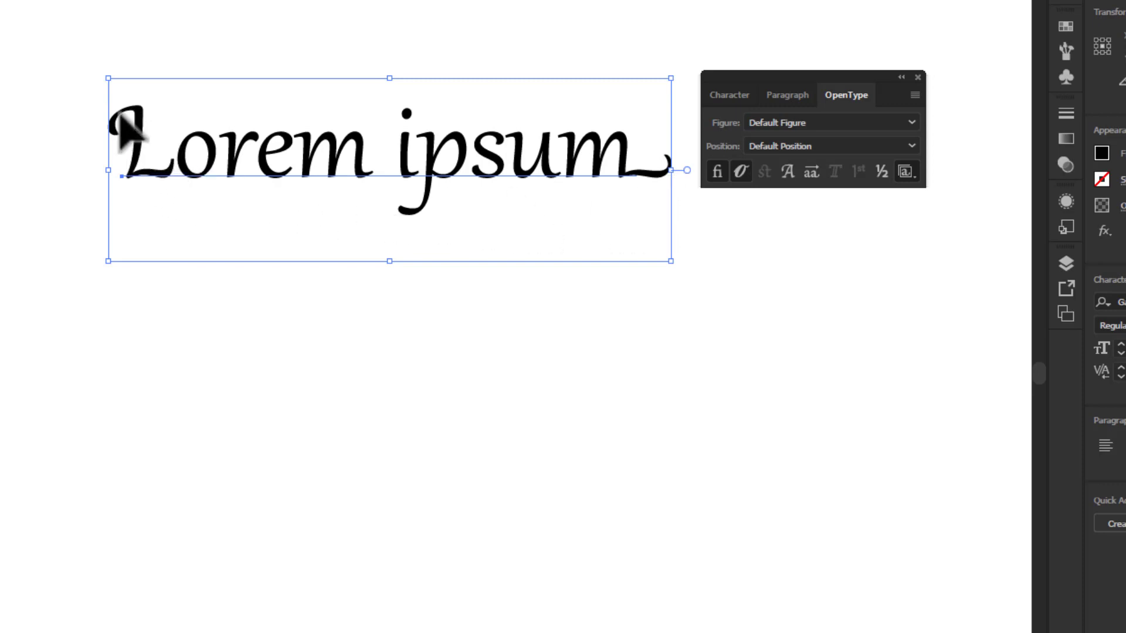
left_click(905, 172)
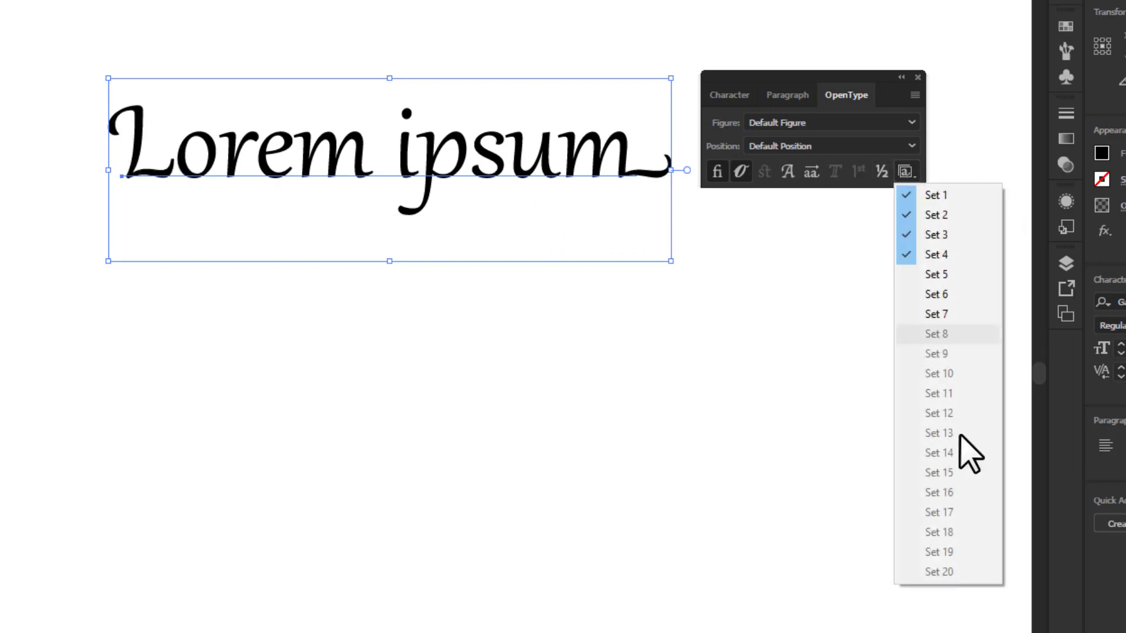
left_click(933, 316)
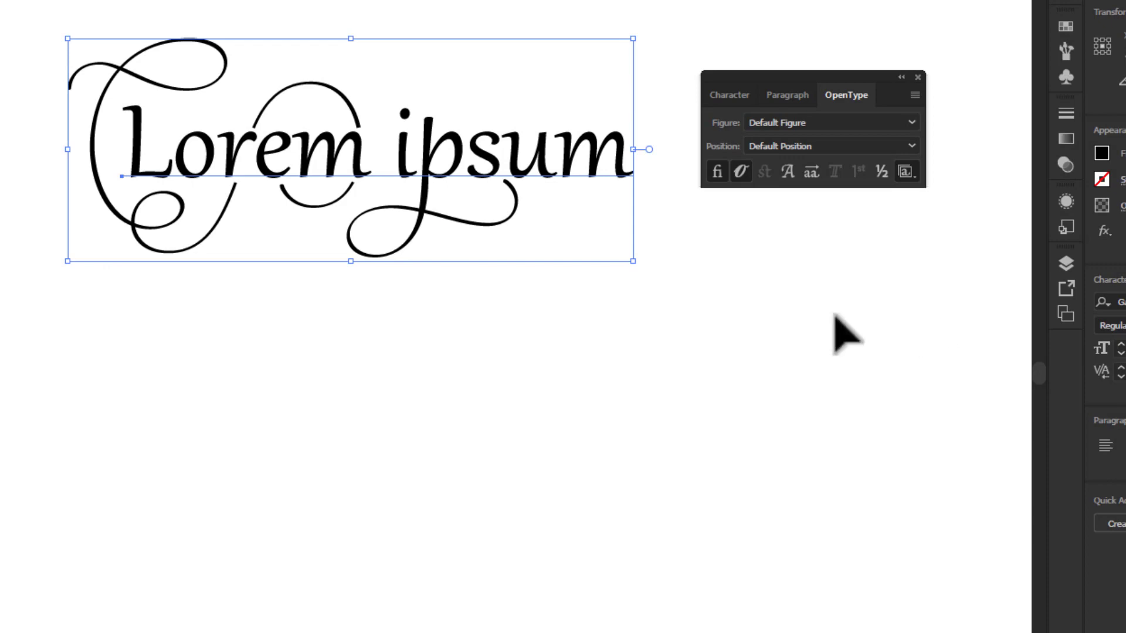
left_click_drag(505, 174, 495, 191)
left_click(510, 339)
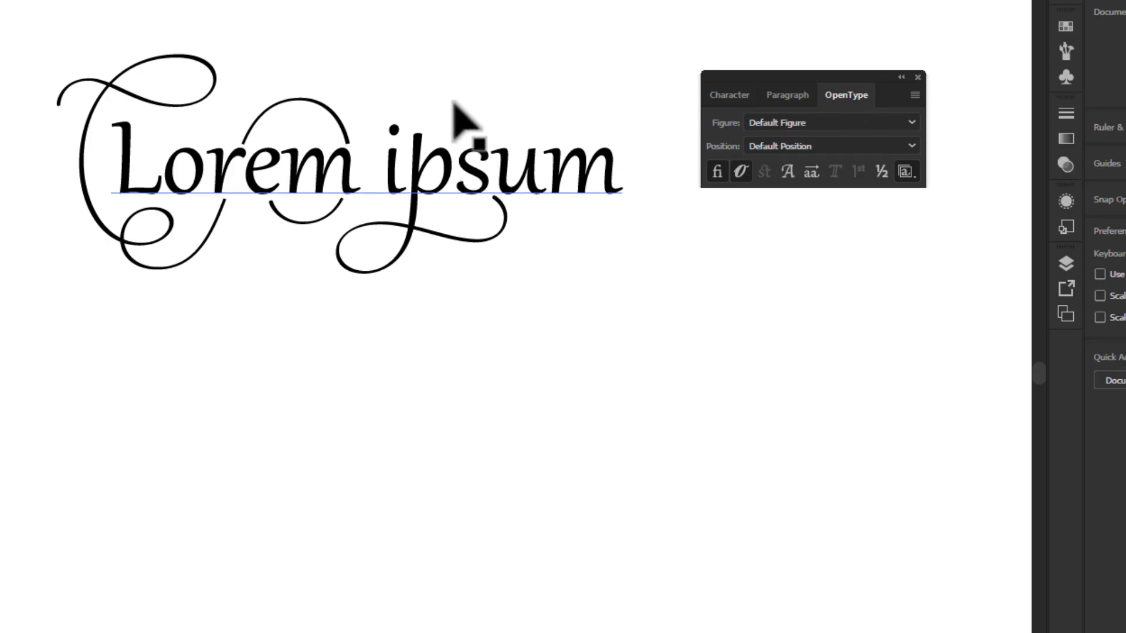
Reselect the flourished text, enable stylistic Set 6 and return to the character settings.
left_click_drag(546, 86, 357, 269)
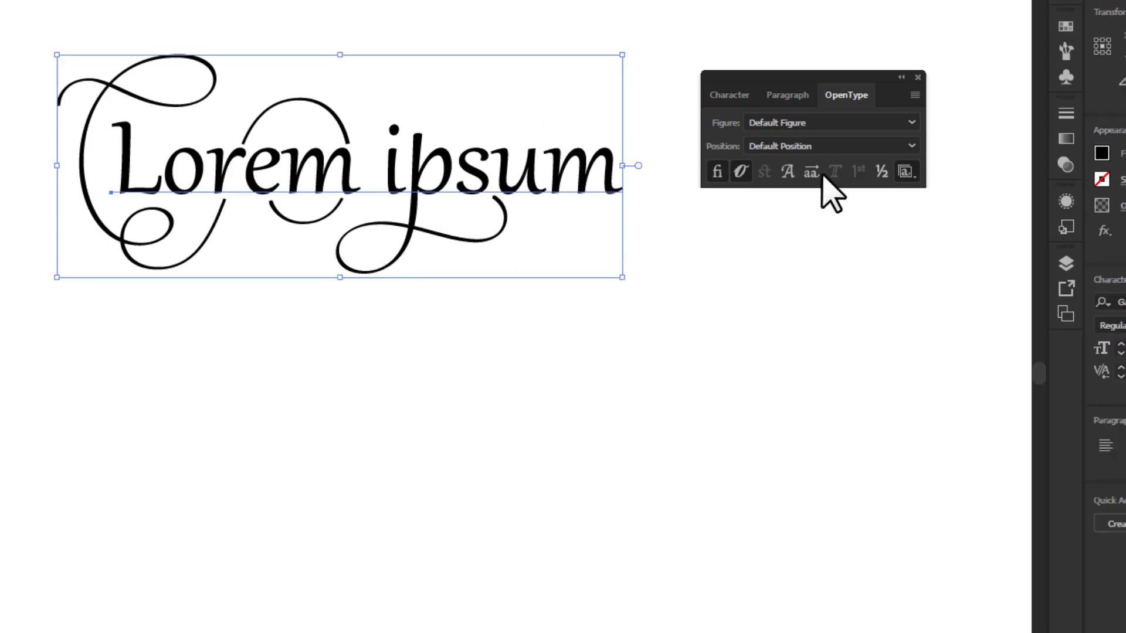
left_click(906, 172)
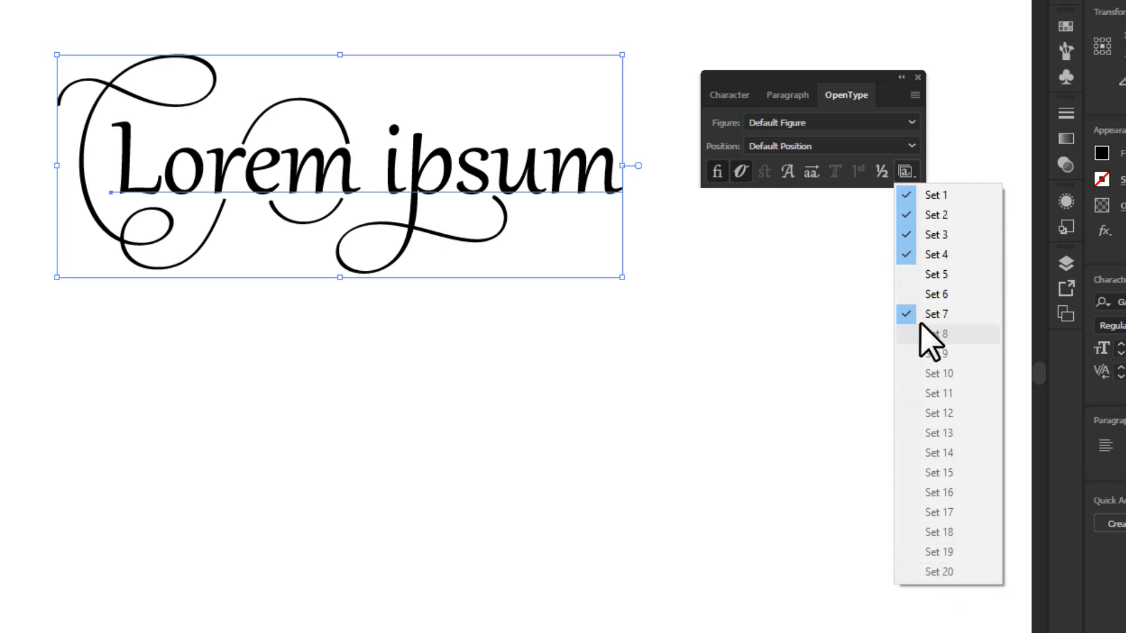
left_click(950, 295)
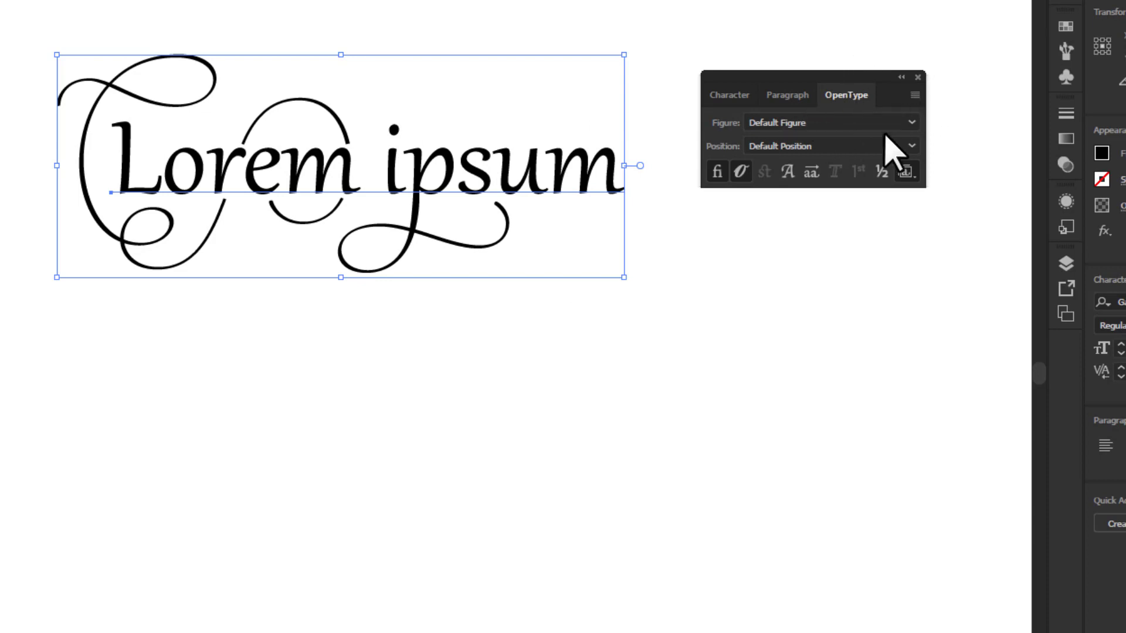
left_click(727, 96)
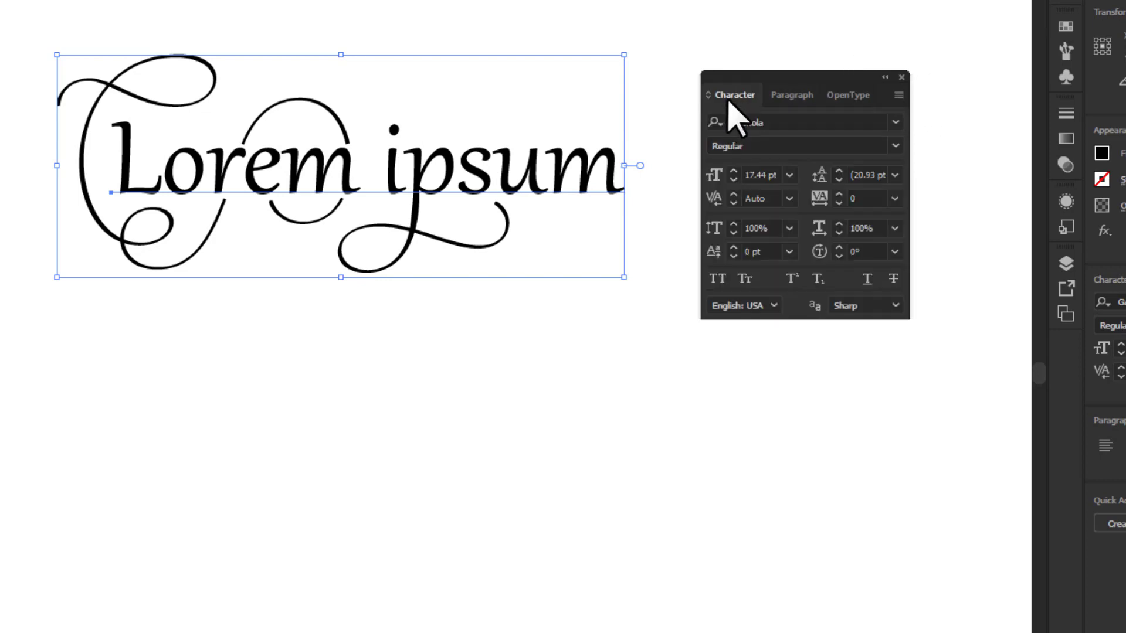